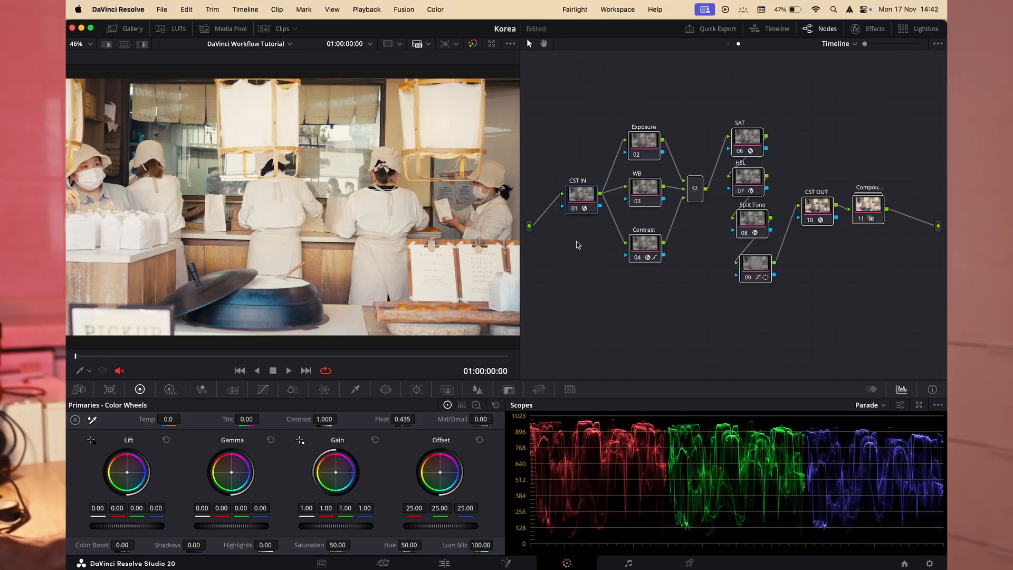
- Tidy the node graph by respacing the CST IN, CST OUT and compound nodes and shifting the parallel and creative node groups
{"action": "left_click_drag", "start_coordinate": [586, 203], "coordinate": [571, 200]}
{"action": "left_click_drag", "start_coordinate": [809, 221], "coordinate": [819, 207]}
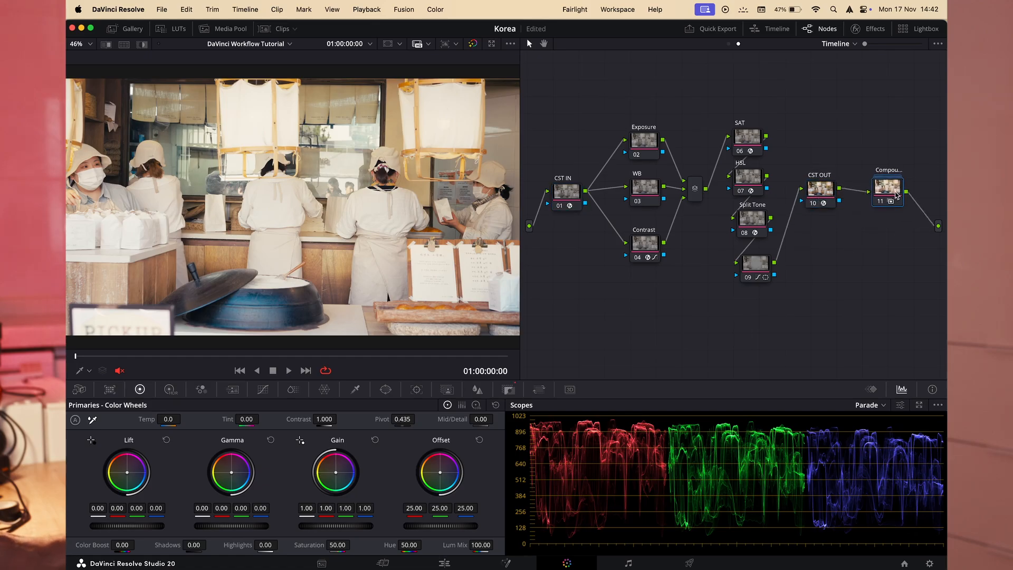
{"action": "left_click_drag", "start_coordinate": [622, 106], "coordinate": [665, 334]}
{"action": "left_click_drag", "start_coordinate": [648, 251], "coordinate": [647, 257]}
{"action": "left_click_drag", "start_coordinate": [732, 96], "coordinate": [760, 266]}
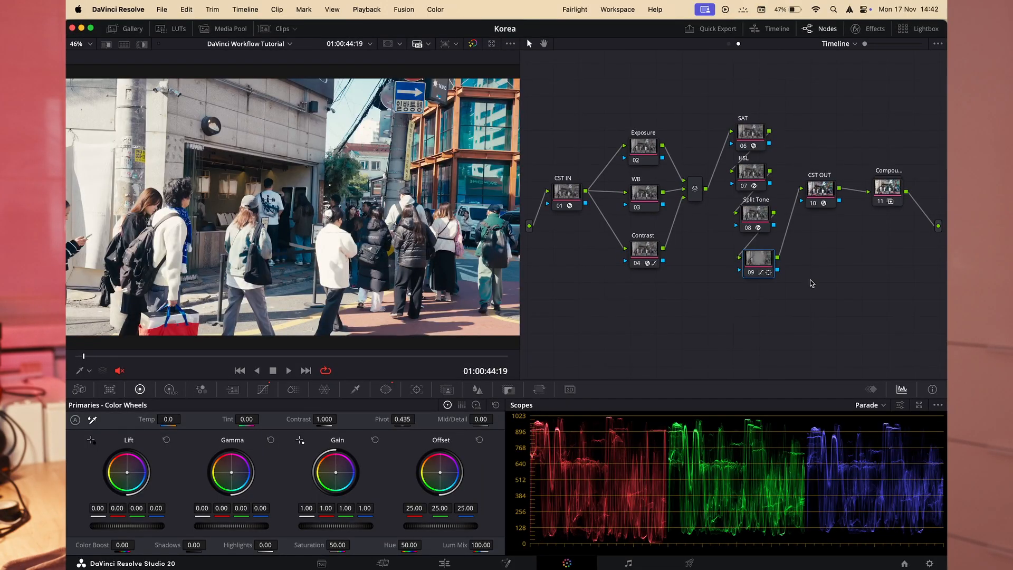
- Step through the following graded clips to review how the look holds up on each shot
{"action": "key", "text": "Down"}
{"action": "key", "text": "Down"}
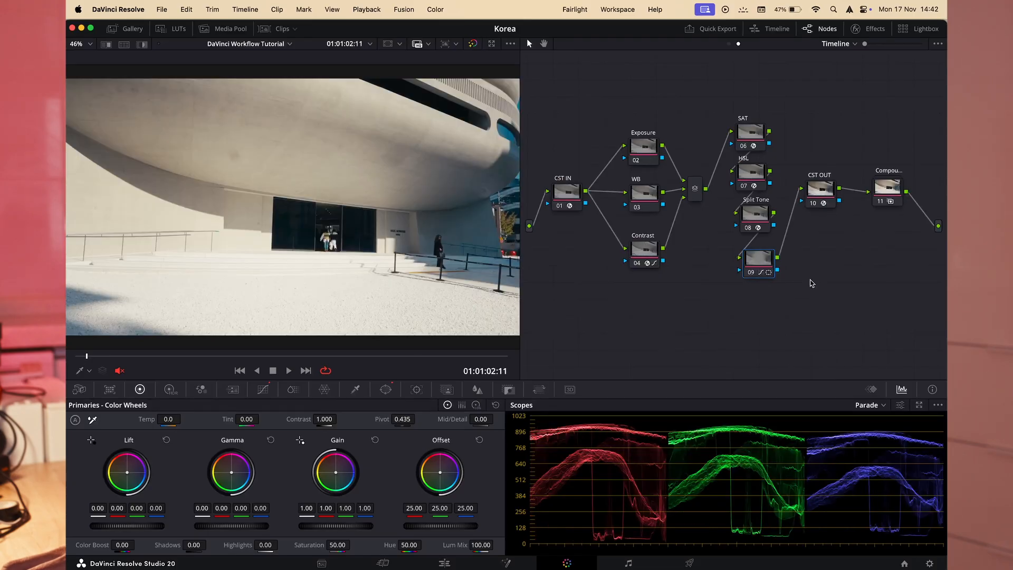
{"action": "key", "text": "Down"}
{"action": "key", "text": "Down"}
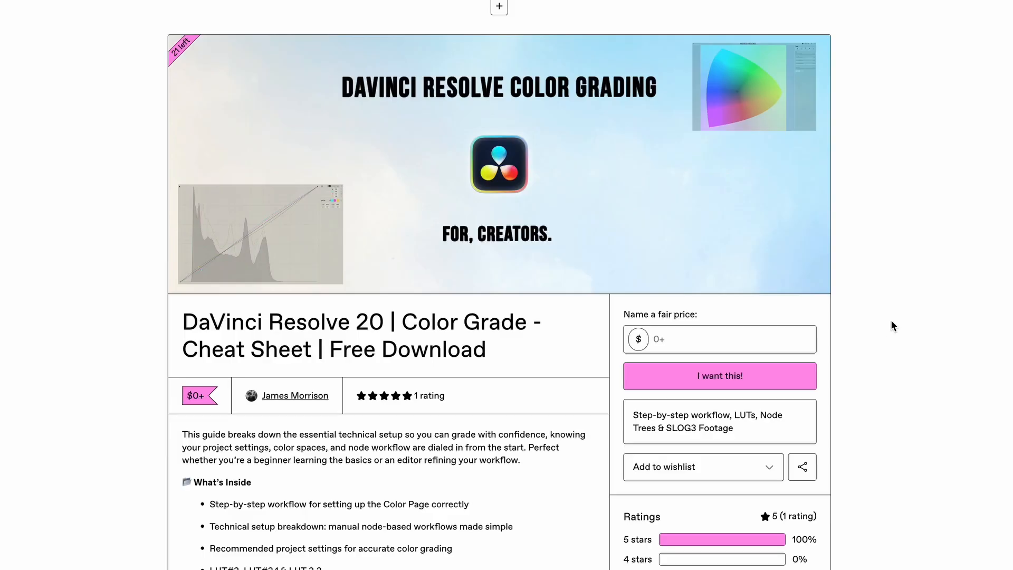
- Look over the product page for the free DaVinci Resolve 20 Color Grade Cheat Sheet in the browser, including its contents list
{"action": "scroll", "coordinate": [890, 318], "scroll_direction": "down", "scroll_amount": 2}
{"action": "scroll", "coordinate": [891, 322], "scroll_direction": "down", "scroll_amount": 4}
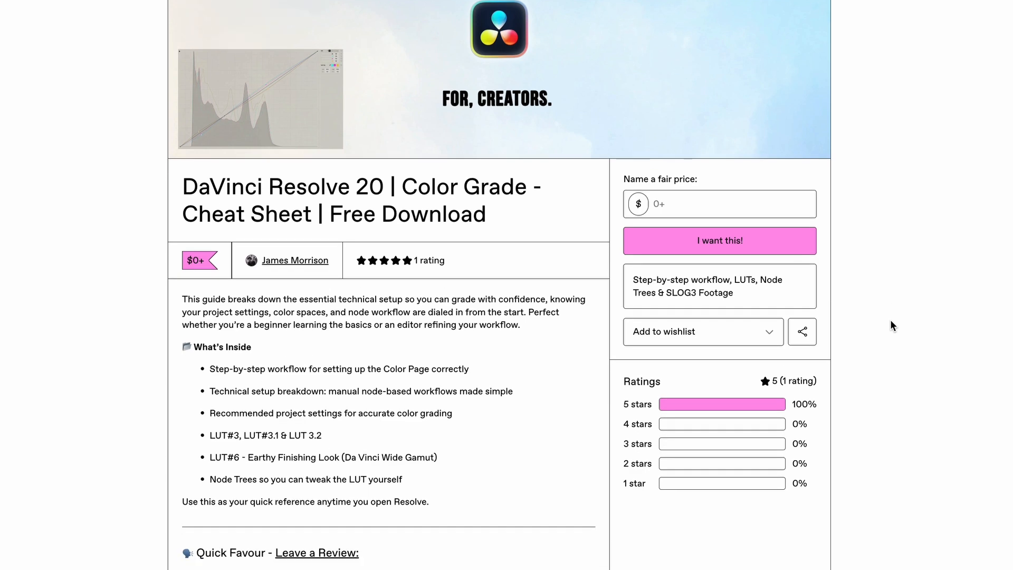
{"action": "scroll", "coordinate": [890, 323], "scroll_direction": "down", "scroll_amount": 2}
{"action": "scroll", "coordinate": [890, 323], "scroll_direction": "up", "scroll_amount": 4}
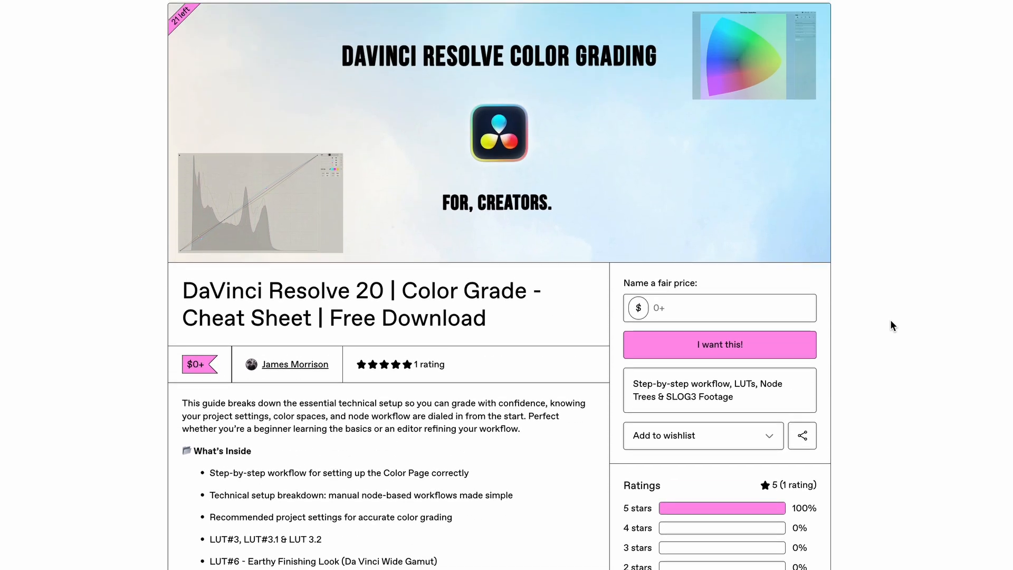
{"action": "scroll", "coordinate": [891, 325], "scroll_direction": "up", "scroll_amount": 1}
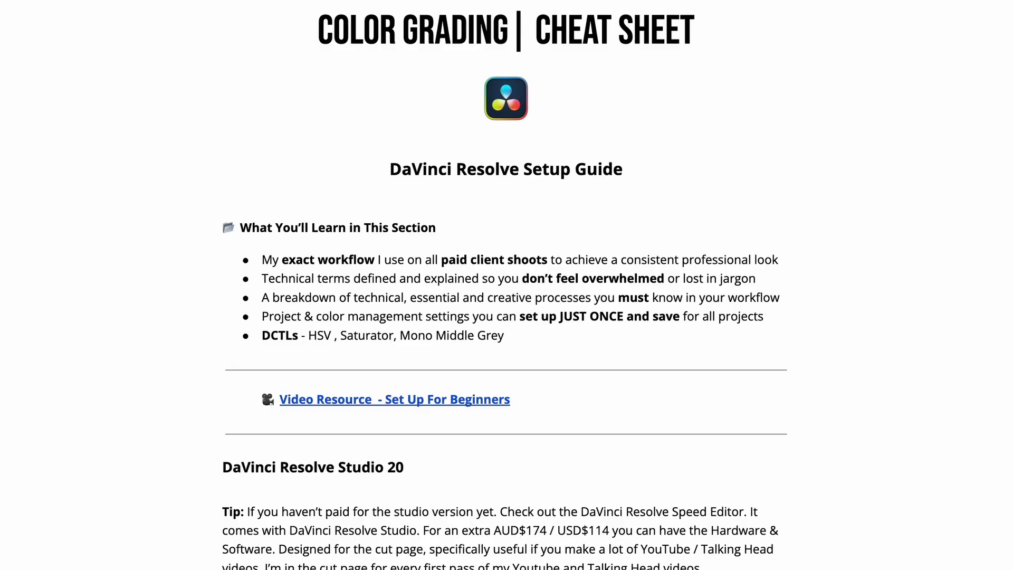
- Read through the cheat sheet's setup guide, including its Color Space Transform instructions for camera log footage
{"action": "scroll", "coordinate": [506, 285], "scroll_direction": "down", "scroll_amount": 20}
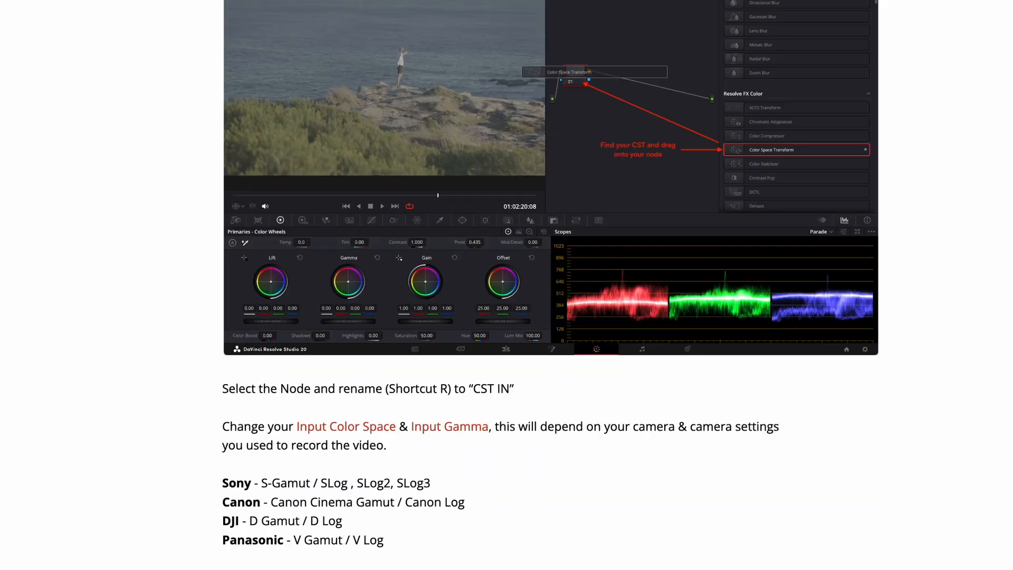
{"action": "scroll", "coordinate": [507, 285], "scroll_direction": "down", "scroll_amount": 9}
{"action": "scroll", "coordinate": [506, 285], "scroll_direction": "down", "scroll_amount": 9}
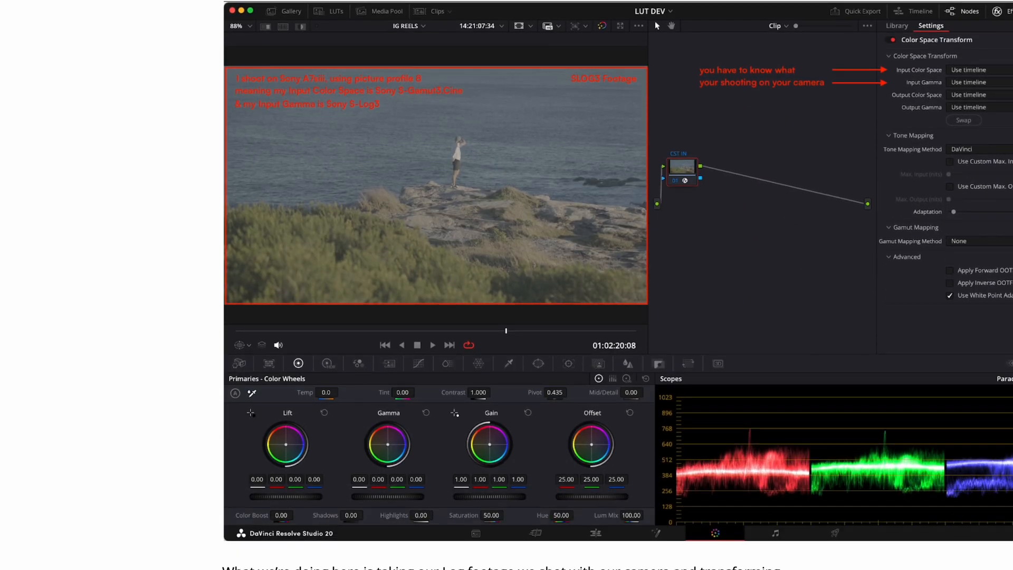
{"action": "scroll", "coordinate": [507, 285], "scroll_direction": "down", "scroll_amount": 4}
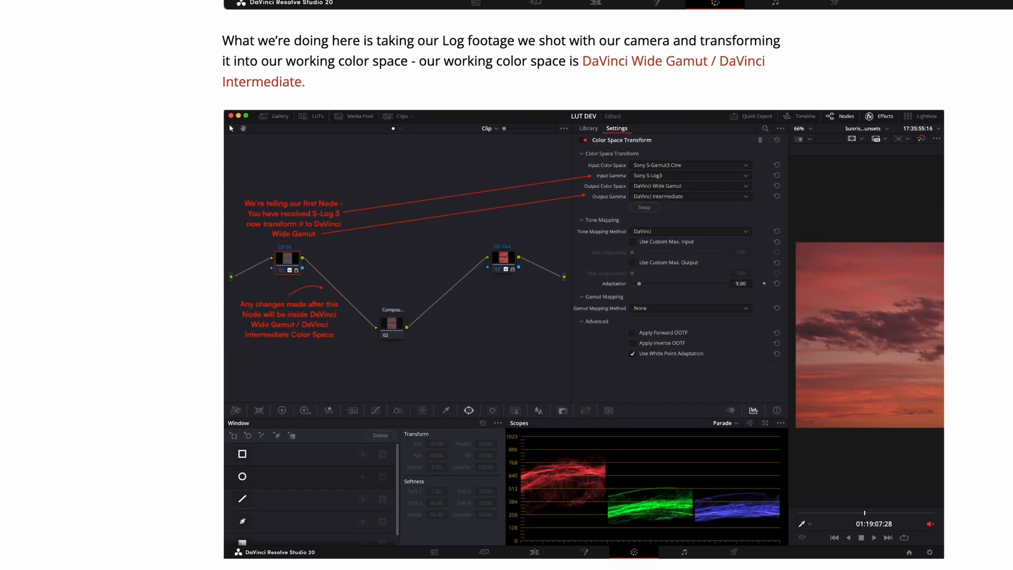
{"action": "scroll", "coordinate": [507, 285], "scroll_direction": "down", "scroll_amount": 12}
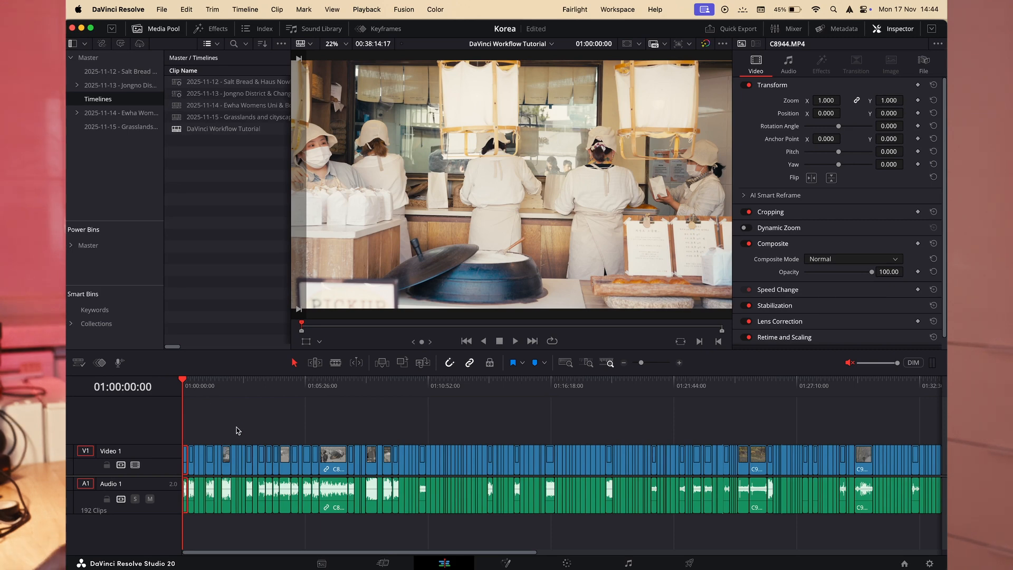
- Switch to DaVinci Resolve's Edit page and preview the opening clips of the DaVinci Workflow Tutorial timeline
{"action": "scroll", "coordinate": [251, 468], "scroll_direction": "up", "scroll_amount": 3}
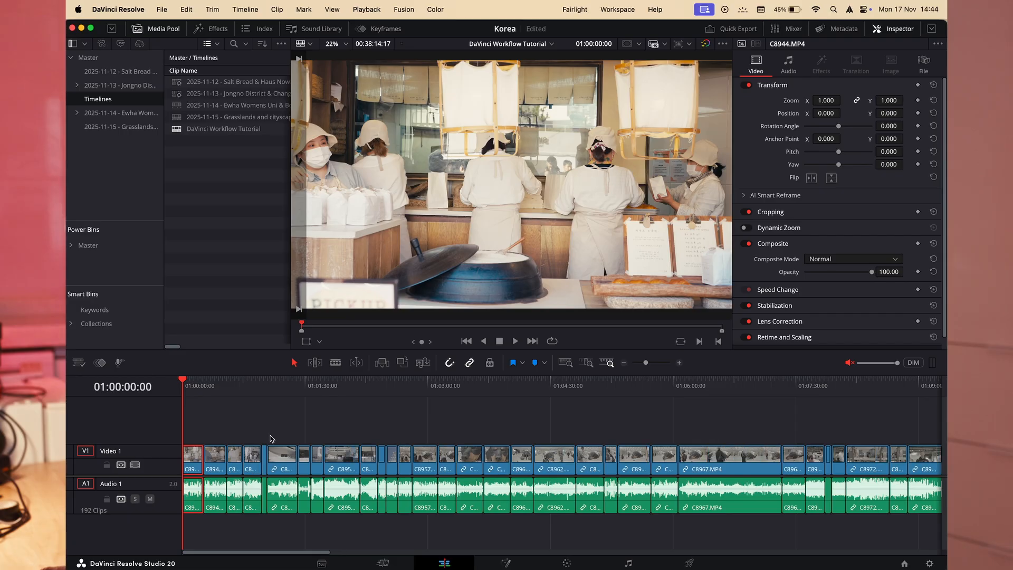
{"action": "left_click", "coordinate": [203, 394]}
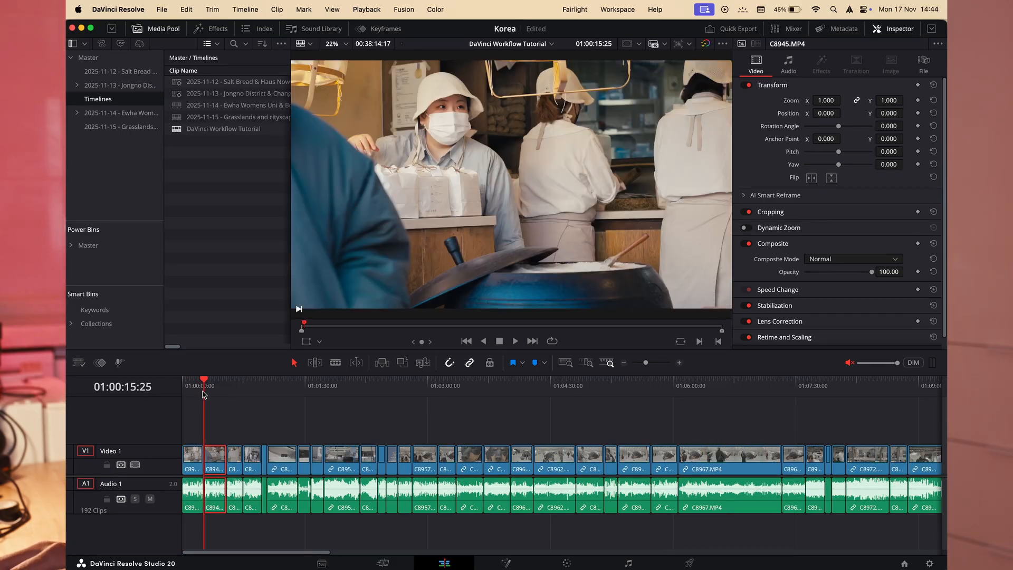
{"action": "key", "text": "Down"}
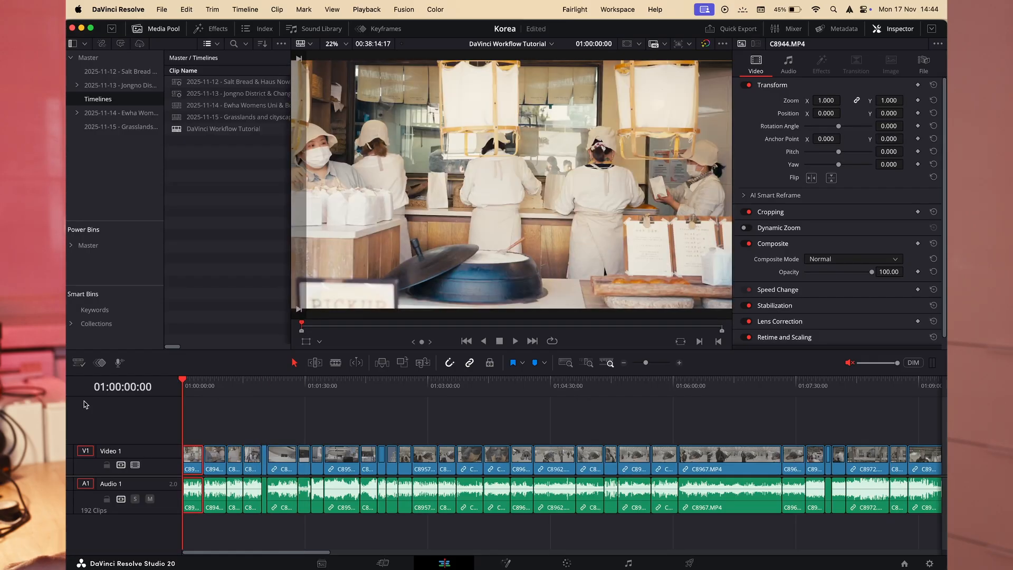
- Add blue markers to the chosen clips, working clip by clip from the timeline's start to the night skyline shot C9008.MP4
{"action": "key", "text": "m"}
{"action": "key", "text": "Down"}
{"action": "key", "text": "Down"}
{"action": "key", "text": "m"}
{"action": "key", "text": "Down"}
{"action": "key", "text": "Down"}
{"action": "key", "text": "Down"}
{"action": "key", "text": "m"}
{"action": "key", "text": "Down"}
{"action": "key", "text": "Down"}
{"action": "key", "text": "m"}
{"action": "key", "text": "Down"}
{"action": "key", "text": "m"}
{"action": "key", "text": "Down"}
{"action": "key", "text": "Down"}
{"action": "key", "text": "Down"}
{"action": "key", "text": "m"}
{"action": "key", "text": "Down"}
{"action": "key", "text": "Down"}
{"action": "key", "text": "Down"}
{"action": "key", "text": "Down"}
{"action": "key", "text": "m"}
{"action": "key", "text": "Down"}
{"action": "key", "text": "m"}
{"action": "key", "text": "Down"}
{"action": "key", "text": "Down"}
{"action": "key", "text": "Down"}
{"action": "key", "text": "Down"}
{"action": "key", "text": "Down"}
{"action": "key", "text": "m"}
{"action": "key", "text": "Down"}
{"action": "key", "text": "Down"}
{"action": "key", "text": "Down"}
{"action": "key", "text": "Down"}
{"action": "key", "text": "m"}
{"action": "key", "text": "Down"}
{"action": "key", "text": "Down"}
{"action": "key", "text": "Down"}
{"action": "key", "text": "Down"}
{"action": "key", "text": "m"}
{"action": "key", "text": "Down"}
{"action": "key", "text": "Down"}
{"action": "key", "text": "Down"}
{"action": "key", "text": "Down"}
{"action": "key", "text": "Down"}
{"action": "key", "text": "Down"}
{"action": "key", "text": "m"}
{"action": "key", "text": "Down"}
{"action": "key", "text": "m"}
{"action": "key", "text": "Down"}
{"action": "key", "text": "Down"}
{"action": "key", "text": "Down"}
{"action": "key", "text": "Down"}
{"action": "key", "text": "Down"}
{"action": "key", "text": "m"}
{"action": "key", "text": "Down"}
{"action": "key", "text": "Down"}
{"action": "key", "text": "m"}
{"action": "key", "text": "Down"}
{"action": "key", "text": "m"}
{"action": "key", "text": "Down"}
{"action": "key", "text": "m"}
{"action": "key", "text": "Down"}
{"action": "key", "text": "m"}
{"action": "key", "text": "Down"}
{"action": "key", "text": "m"}
{"action": "key", "text": "Down"}
{"action": "key", "text": "Down"}
{"action": "key", "text": "Down"}
{"action": "key", "text": "Down"}
{"action": "key", "text": "Down"}
{"action": "key", "text": "Down"}
{"action": "key", "text": "Down"}
{"action": "key", "text": "m"}
{"action": "key", "text": "Down"}
{"action": "key", "text": "Down"}
{"action": "key", "text": "m"}
{"action": "key", "text": "Down"}
{"action": "key", "text": "Down"}
{"action": "key", "text": "Down"}
{"action": "key", "text": "m"}
{"action": "key", "text": "Down"}
{"action": "key", "text": "Down"}
{"action": "key", "text": "Down"}
{"action": "key", "text": "Down"}
{"action": "key", "text": "Down"}
{"action": "key", "text": "m"}
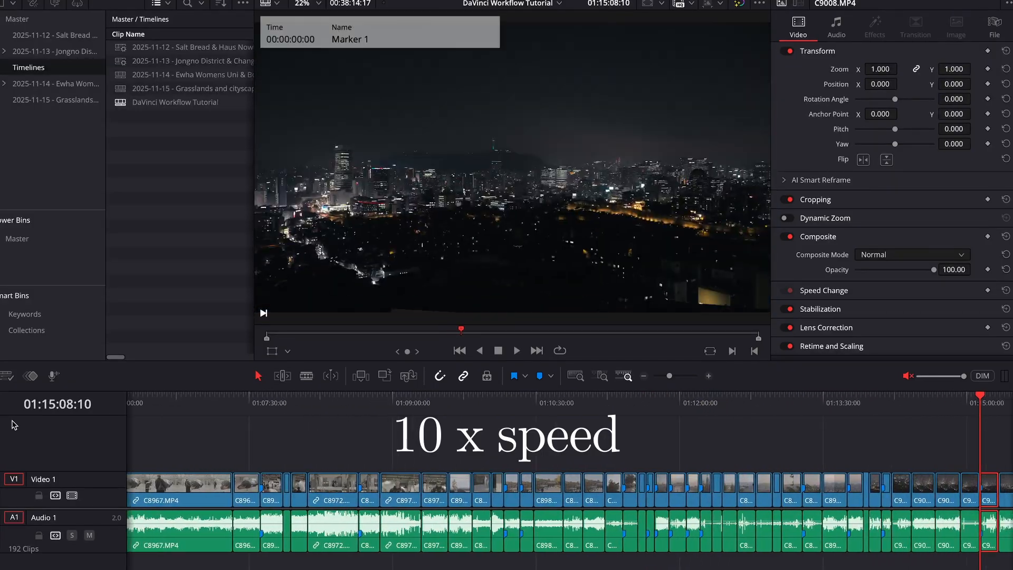
- Add blue markers to the remaining chosen clips, working clip by clip from C9008.MP4 to the end of the timeline
{"action": "key", "text": "Down"}
{"action": "key", "text": "Down"}
{"action": "key", "text": "Down"}
{"action": "key", "text": "Down"}
{"action": "key", "text": "Down"}
{"action": "key", "text": "Down"}
{"action": "key", "text": "Down"}
{"action": "key", "text": "Down"}
{"action": "key", "text": "Down"}
{"action": "key", "text": "Up"}
{"action": "key", "text": "m"}
{"action": "key", "text": "Down"}
{"action": "key", "text": "Down"}
{"action": "key", "text": "Down"}
{"action": "key", "text": "Down"}
{"action": "key", "text": "Down"}
{"action": "key", "text": "Down"}
{"action": "key", "text": "Down"}
{"action": "key", "text": "Down"}
{"action": "key", "text": "Down"}
{"action": "key", "text": "Down"}
{"action": "key", "text": "Down"}
{"action": "key", "text": "Up"}
{"action": "key", "text": "m"}
{"action": "key", "text": "Down"}
{"action": "key", "text": "Down"}
{"action": "key", "text": "Down"}
{"action": "key", "text": "Down"}
{"action": "key", "text": "Down"}
{"action": "key", "text": "Down"}
{"action": "key", "text": "Down"}
{"action": "key", "text": "Down"}
{"action": "key", "text": "m"}
{"action": "key", "text": "Down"}
{"action": "key", "text": "Down"}
{"action": "key", "text": "Down"}
{"action": "key", "text": "Down"}
{"action": "key", "text": "Down"}
{"action": "key", "text": "Down"}
{"action": "key", "text": "Down"}
{"action": "key", "text": "Down"}
{"action": "key", "text": "Down"}
{"action": "key", "text": "Down"}
{"action": "key", "text": "m"}
{"action": "key", "text": "Down"}
{"action": "key", "text": "Down"}
{"action": "key", "text": "Down"}
{"action": "key", "text": "m"}
{"action": "key", "text": "Down"}
{"action": "key", "text": "m"}
{"action": "key", "text": "Down"}
{"action": "key", "text": "Down"}
{"action": "key", "text": "Down"}
{"action": "key", "text": "m"}
{"action": "key", "text": "Down"}
{"action": "key", "text": "Down"}
{"action": "key", "text": "Down"}
{"action": "key", "text": "Down"}
{"action": "key", "text": "Down"}
{"action": "key", "text": "Down"}
{"action": "key", "text": "m"}
{"action": "key", "text": "Down"}
{"action": "key", "text": "m"}
{"action": "key", "text": "Down"}
{"action": "key", "text": "Down"}
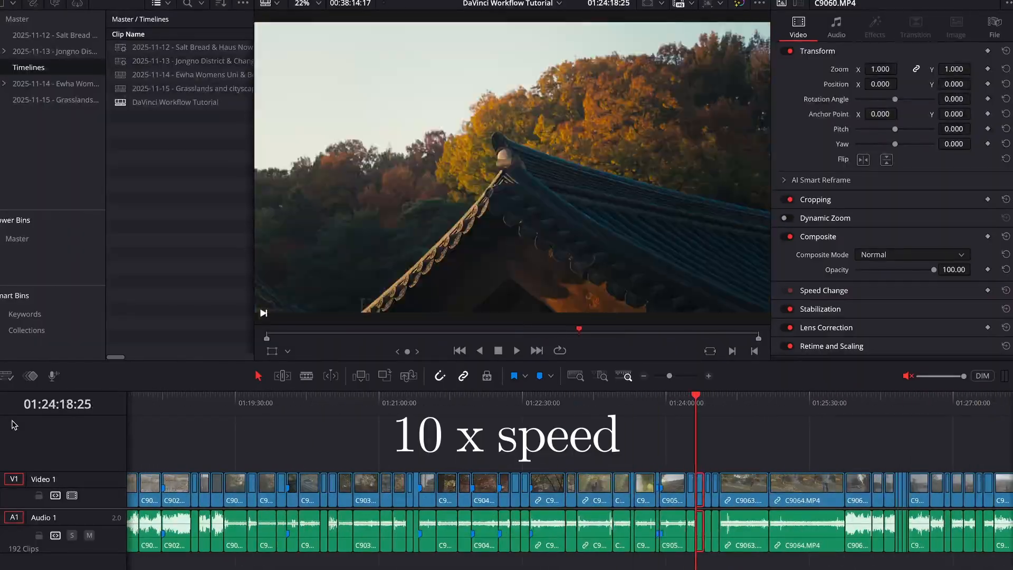
{"action": "key", "text": "Down"}
{"action": "key", "text": "m"}
{"action": "key", "text": "Down"}
{"action": "key", "text": "Down"}
{"action": "key", "text": "Down"}
{"action": "key", "text": "Down"}
{"action": "key", "text": "Down"}
{"action": "key", "text": "Down"}
{"action": "key", "text": "Down"}
{"action": "key", "text": "Down"}
{"action": "key", "text": "Down"}
{"action": "key", "text": "Down"}
{"action": "key", "text": "Down"}
{"action": "key", "text": "Down"}
{"action": "key", "text": "Down"}
{"action": "key", "text": "Down"}
{"action": "key", "text": "m"}
{"action": "key", "text": "Down"}
{"action": "key", "text": "Down"}
{"action": "key", "text": "Down"}
{"action": "key", "text": "Down"}
{"action": "key", "text": "Down"}
{"action": "key", "text": "Down"}
{"action": "key", "text": "Down"}
{"action": "key", "text": "Down"}
{"action": "key", "text": "m"}
{"action": "key", "text": "Down"}
{"action": "key", "text": "Down"}
{"action": "key", "text": "Down"}
{"action": "key", "text": "m"}
{"action": "key", "text": "Down"}
{"action": "key", "text": "m"}
{"action": "key", "text": "Down"}
{"action": "key", "text": "Down"}
{"action": "key", "text": "Down"}
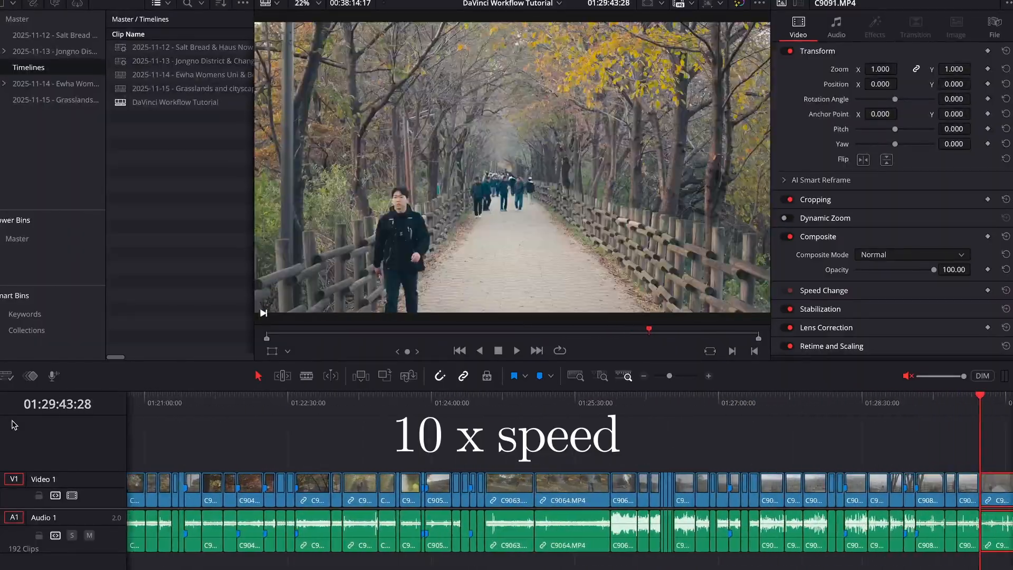
{"action": "key", "text": "m"}
{"action": "key", "text": "Down"}
{"action": "key", "text": "m"}
{"action": "key", "text": "Down"}
{"action": "key", "text": "Down"}
{"action": "key", "text": "Down"}
{"action": "key", "text": "Down"}
{"action": "key", "text": "Down"}
{"action": "key", "text": "m"}
{"action": "key", "text": "Down"}
{"action": "key", "text": "Down"}
{"action": "key", "text": "Down"}
{"action": "key", "text": "Down"}
{"action": "key", "text": "Down"}
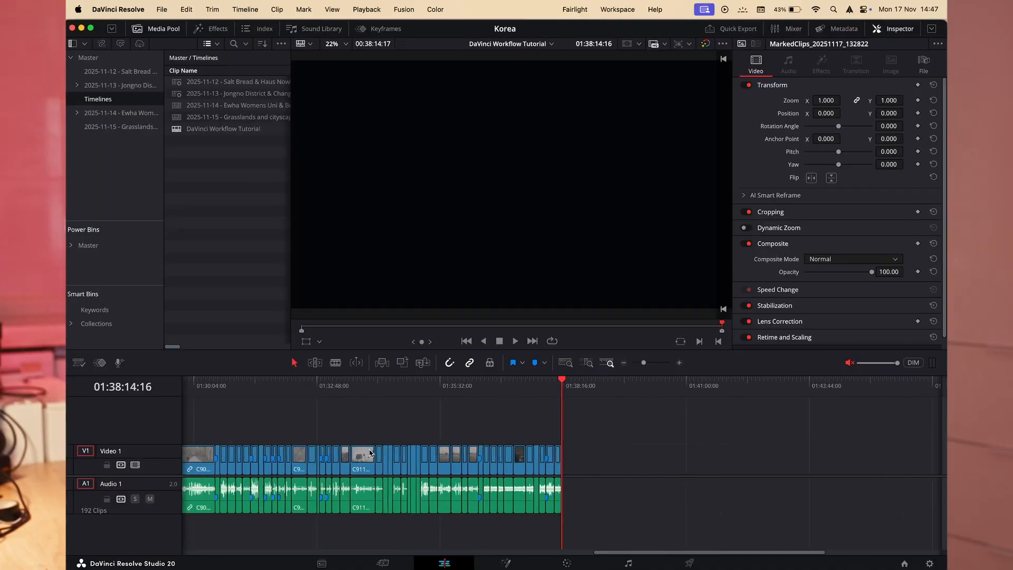
- Select every clip on the timeline that carries a blue marker
{"action": "scroll", "coordinate": [369, 452], "scroll_direction": "left", "scroll_amount": 10}
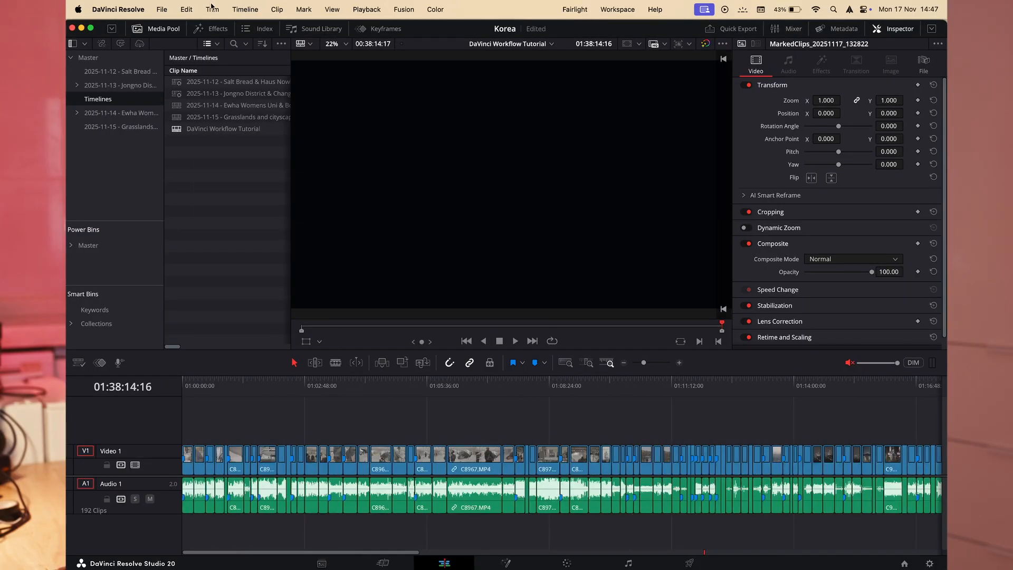
{"action": "left_click", "coordinate": [245, 9]}
{"action": "mouse_move", "coordinate": [254, 67]}
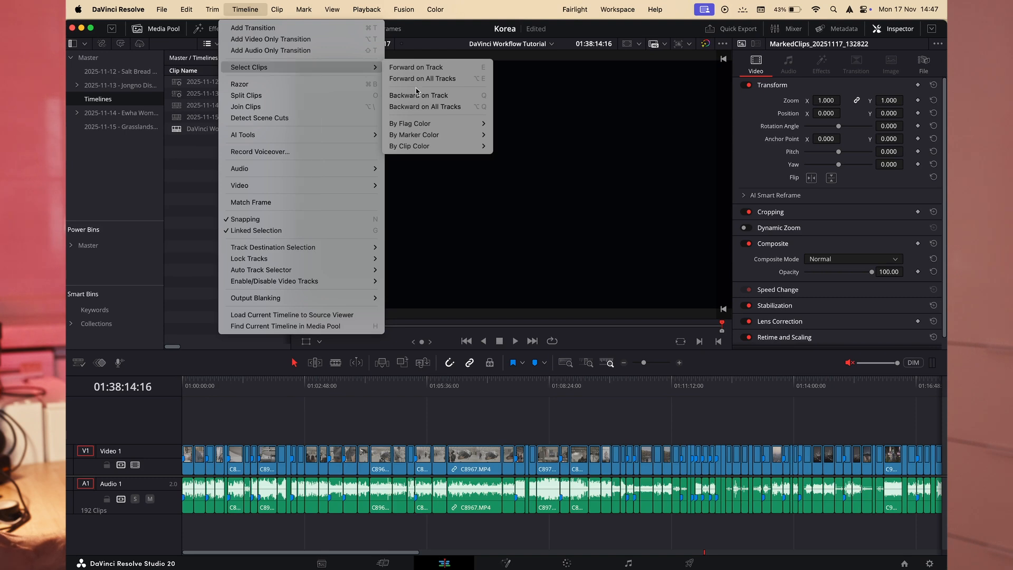
{"action": "mouse_move", "coordinate": [453, 140]}
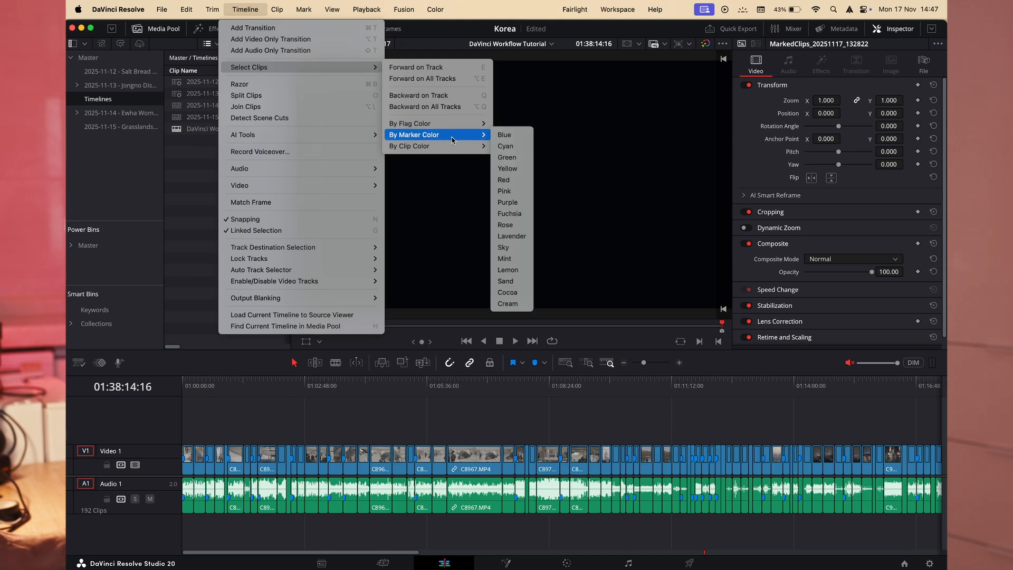
{"action": "left_click", "coordinate": [509, 136]}
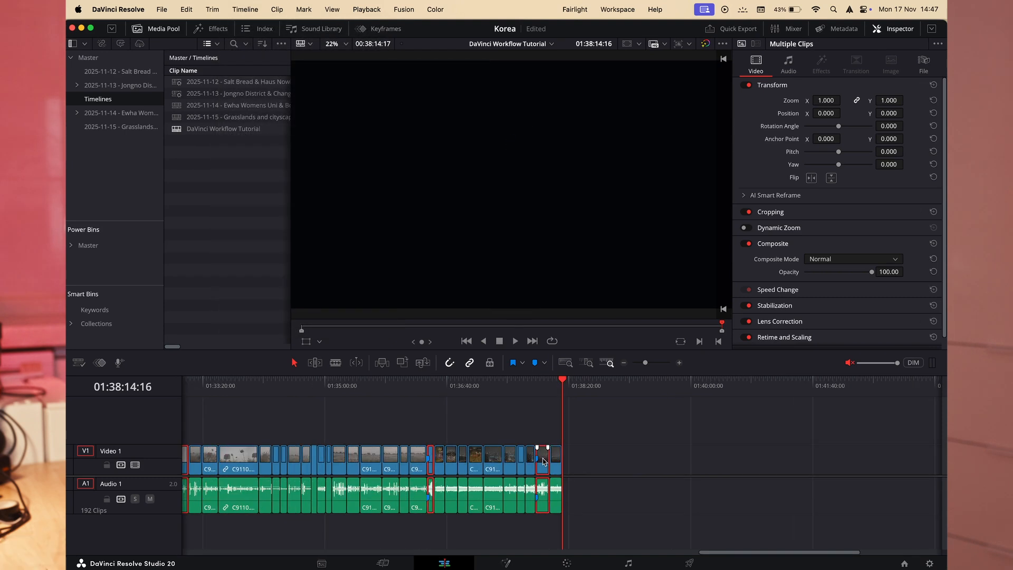
- Duplicate the selected blue-marked clips into the empty stretch after the timeline's last clip
{"action": "scroll", "coordinate": [544, 431], "scroll_direction": "down", "scroll_amount": 10}
{"action": "scroll", "coordinate": [545, 430], "scroll_direction": "up", "scroll_amount": 6}
{"action": "left_click_drag", "start_coordinate": [362, 438], "coordinate": [927, 439]}
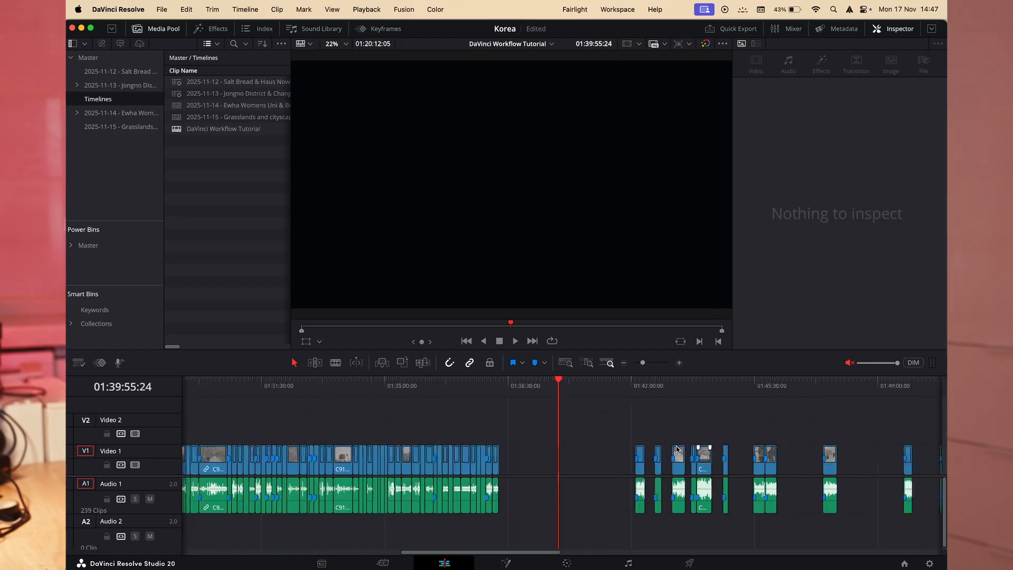
{"action": "scroll", "coordinate": [548, 401], "scroll_direction": "right", "scroll_amount": 1}
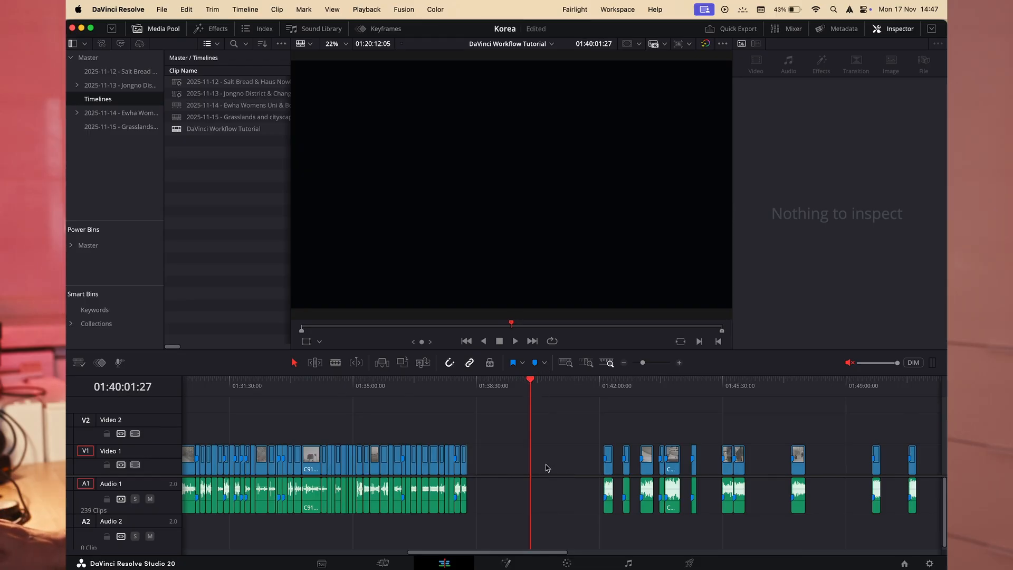
- Select all the duplicated clips, close the gaps between them, and return to the Edit page
{"action": "key", "text": "y"}
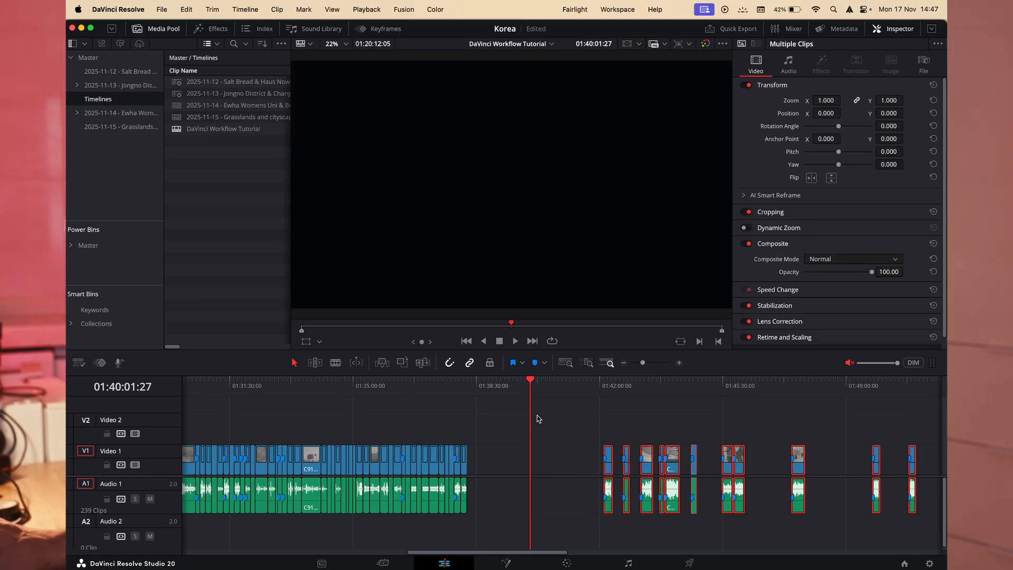
{"action": "key", "text": "super+shift+g"}
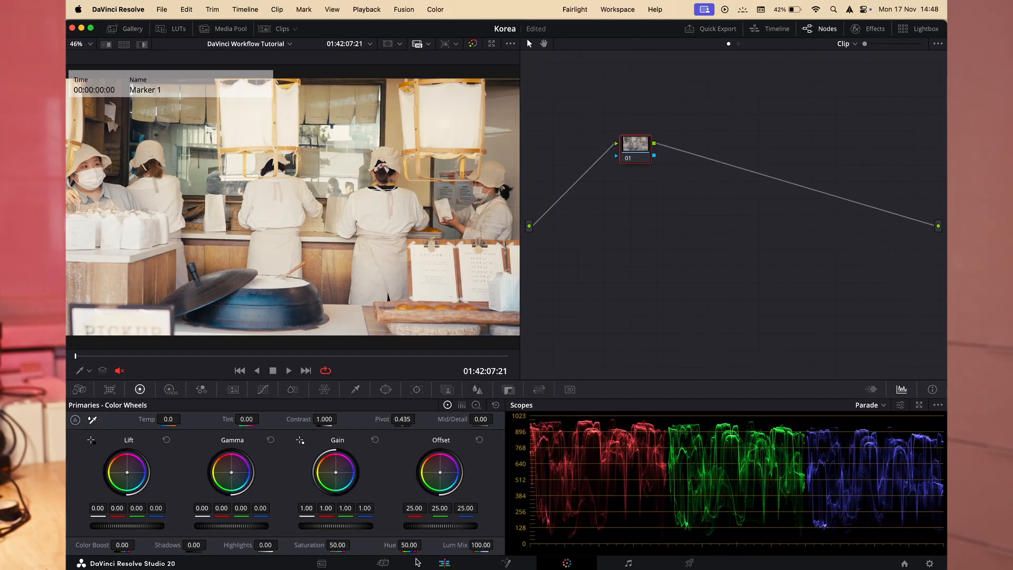
{"action": "left_click", "coordinate": [452, 567]}
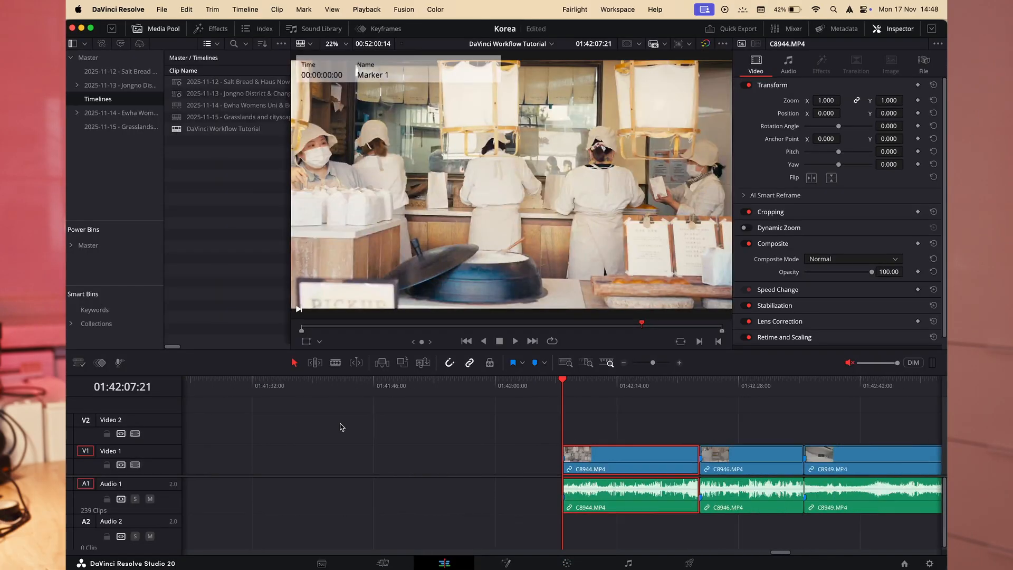
- Ripple-trim the start of the duplicated bakery clip C8944.MP4 and cut its end at 01:42:14:06
{"action": "scroll", "coordinate": [340, 427], "scroll_direction": "up", "scroll_amount": 8}
{"action": "scroll", "coordinate": [341, 427], "scroll_direction": "right", "scroll_amount": 5}
{"action": "scroll", "coordinate": [341, 427], "scroll_direction": "up", "scroll_amount": 2}
{"action": "scroll", "coordinate": [341, 427], "scroll_direction": "right", "scroll_amount": 3}
{"action": "scroll", "coordinate": [340, 427], "scroll_direction": "up", "scroll_amount": 3}
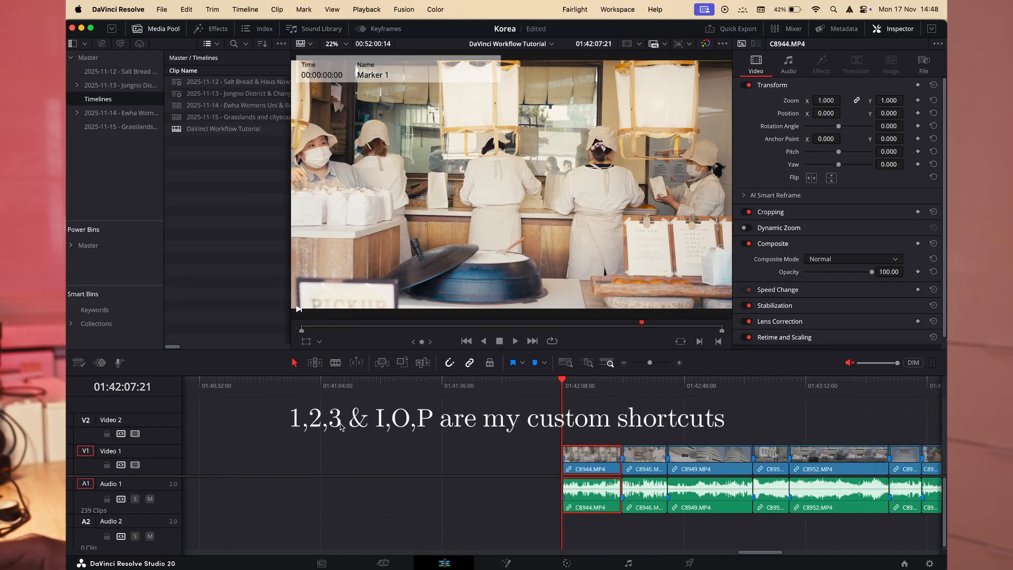
{"action": "key", "text": "space"}
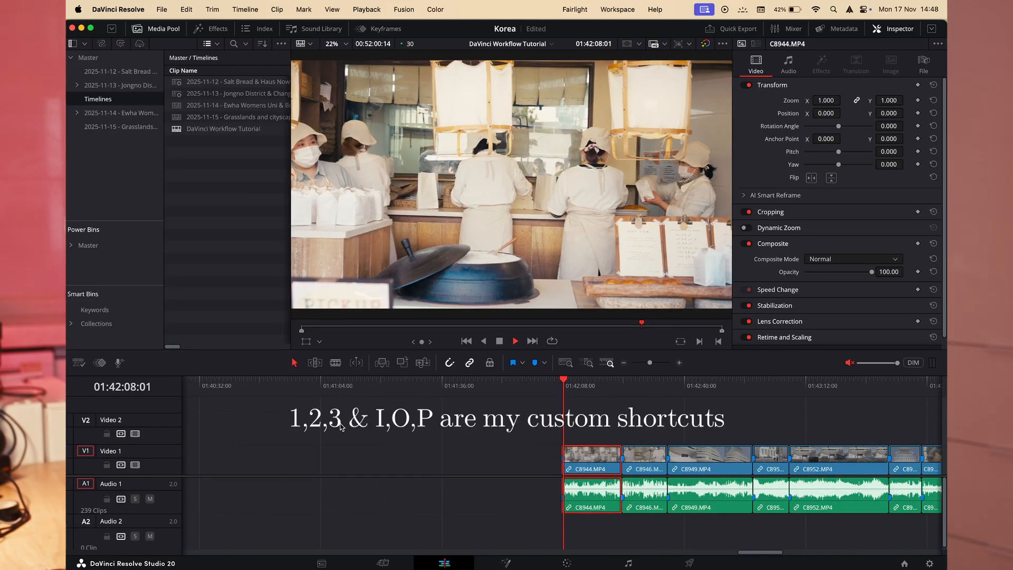
{"action": "right_click", "coordinate": [557, 389]}
{"action": "left_click", "coordinate": [559, 388]}
{"action": "left_click", "coordinate": [562, 387]}
{"action": "key", "text": "space"}
{"action": "key", "text": "1"}
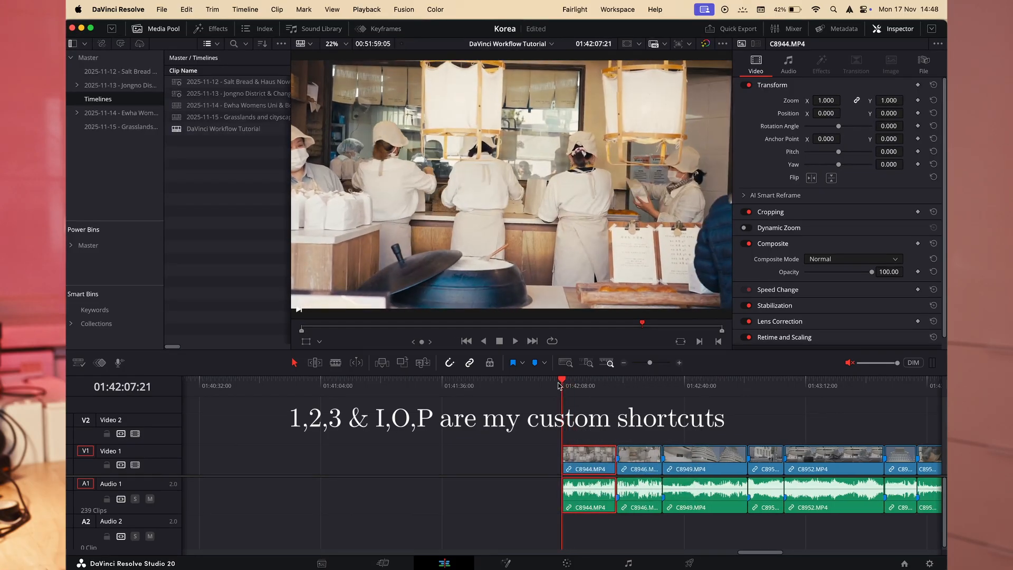
{"action": "key", "text": "space"}
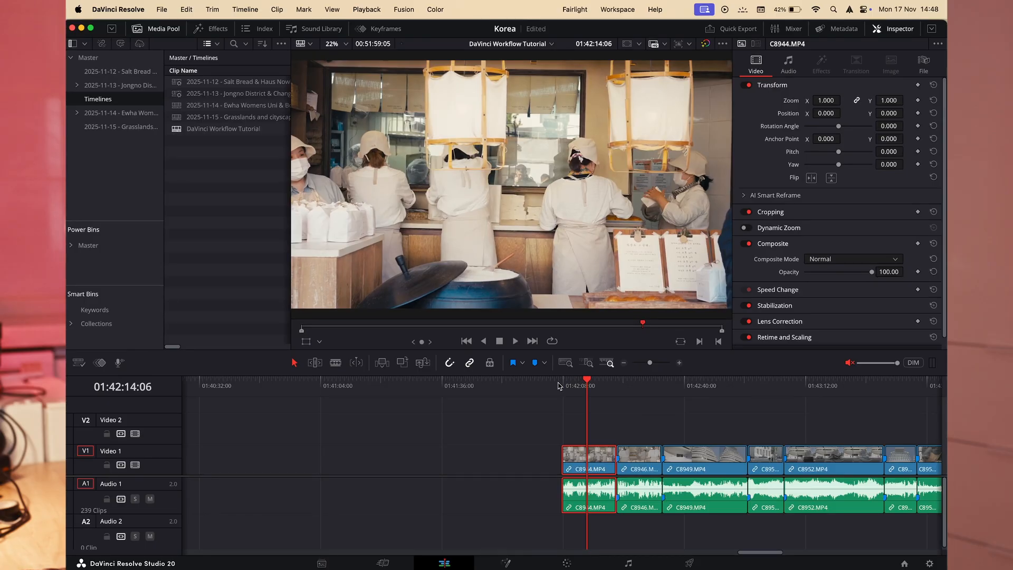
{"action": "key", "text": "shift+]"}
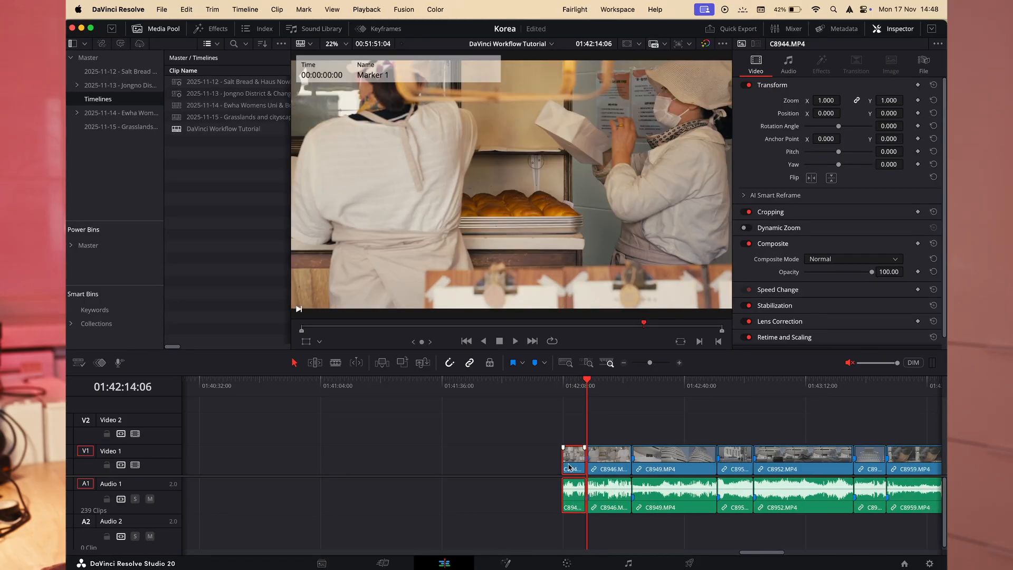
- Move the trimmed C8944.MP4 clip ahead of the others to about 01:41:48 and stabilize it in Perspective mode with Camera Lock
{"action": "left_click", "coordinate": [490, 390]}
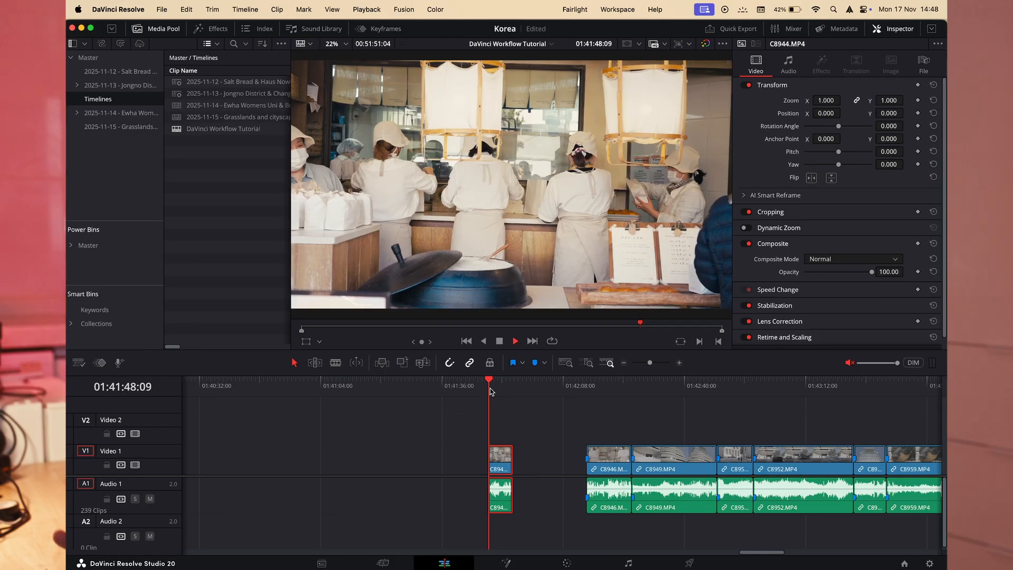
{"action": "key", "text": "space"}
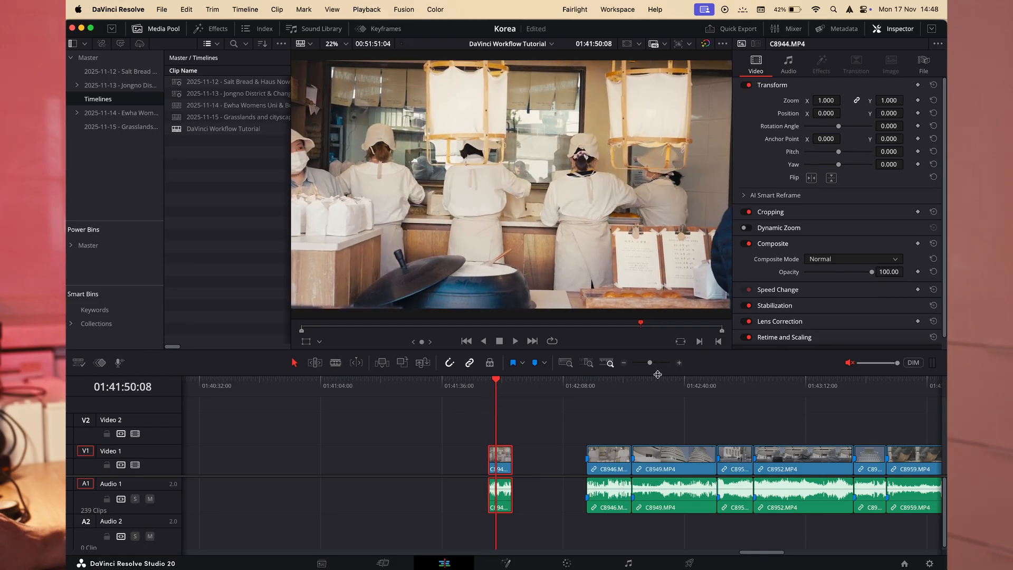
{"action": "scroll", "coordinate": [815, 328], "scroll_direction": "down", "scroll_amount": 1}
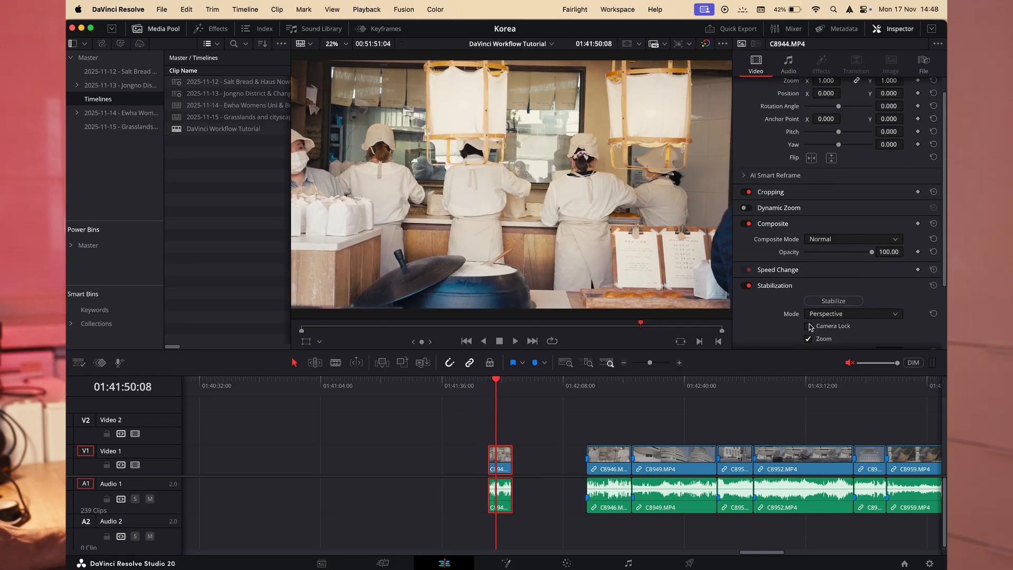
{"action": "left_click", "coordinate": [834, 302]}
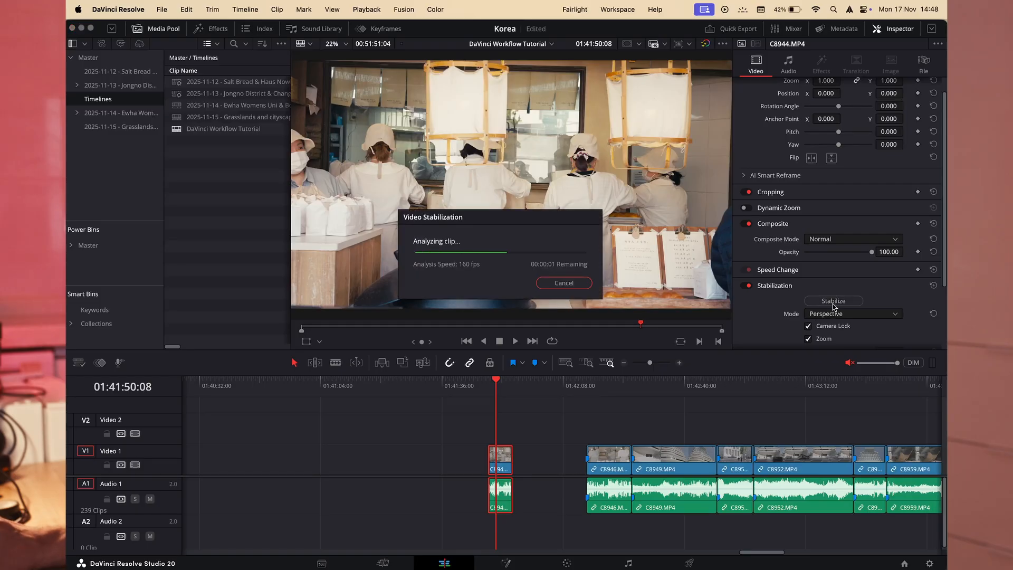
- Play back the stabilized C8944.MP4 clip and set its zoom to 1.040 and rotation angle to 1.000
{"action": "left_click", "coordinate": [485, 382]}
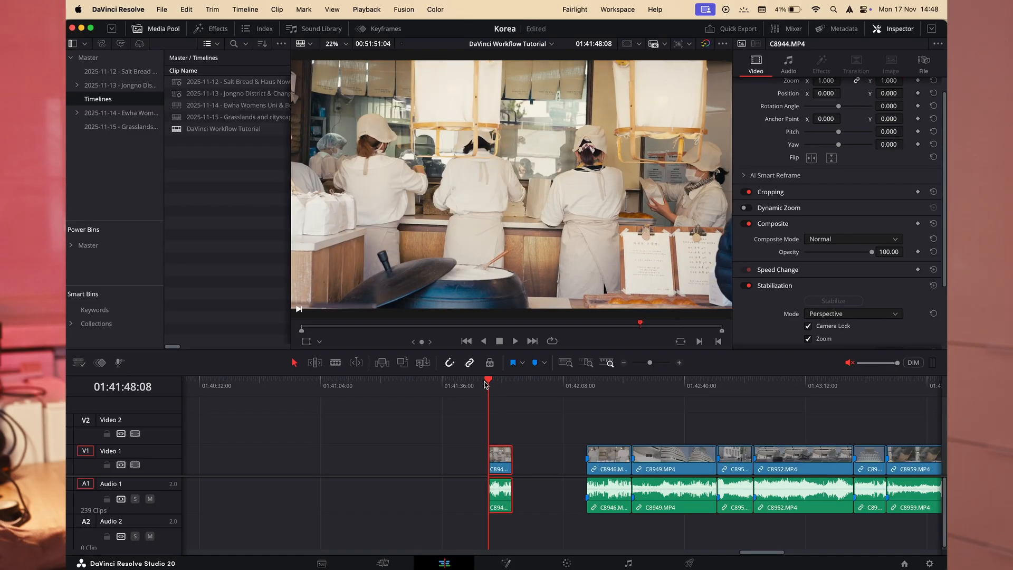
{"action": "key", "text": "space"}
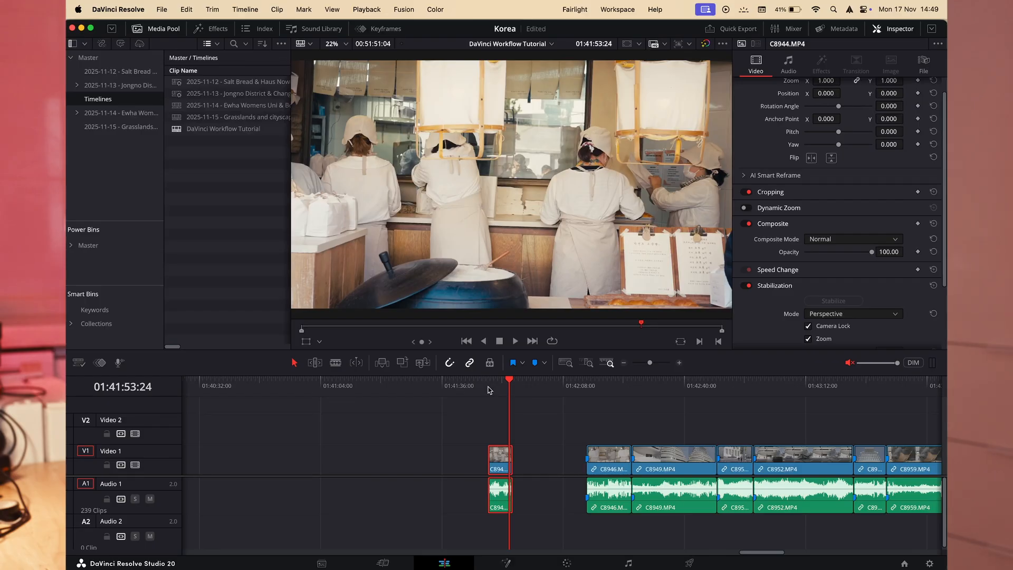
{"action": "left_click", "coordinate": [489, 390]}
{"action": "key", "text": "space"}
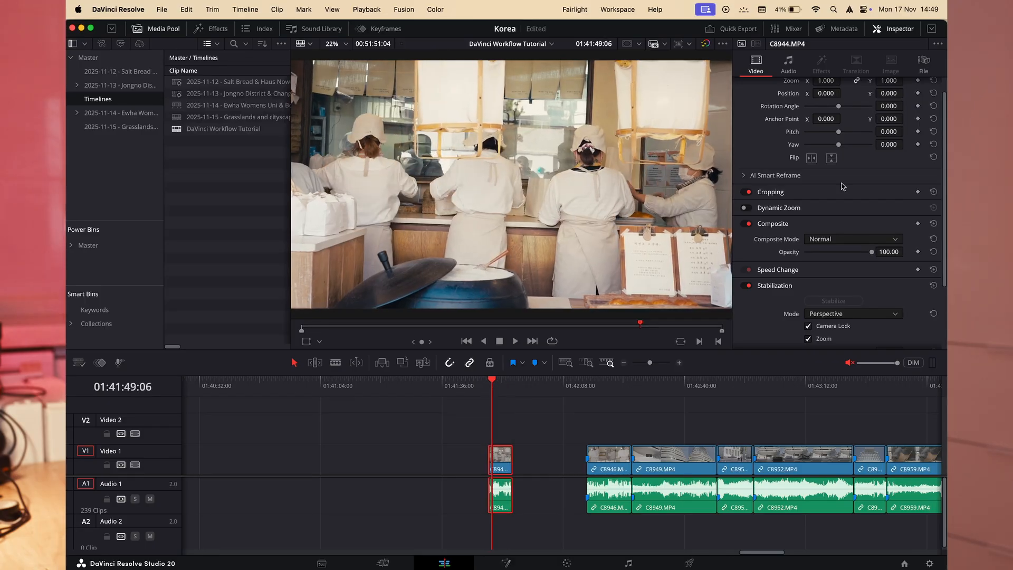
{"action": "scroll", "coordinate": [826, 109], "scroll_direction": "up", "scroll_amount": 1}
{"action": "left_click_drag", "start_coordinate": [826, 101], "coordinate": [906, 125]}
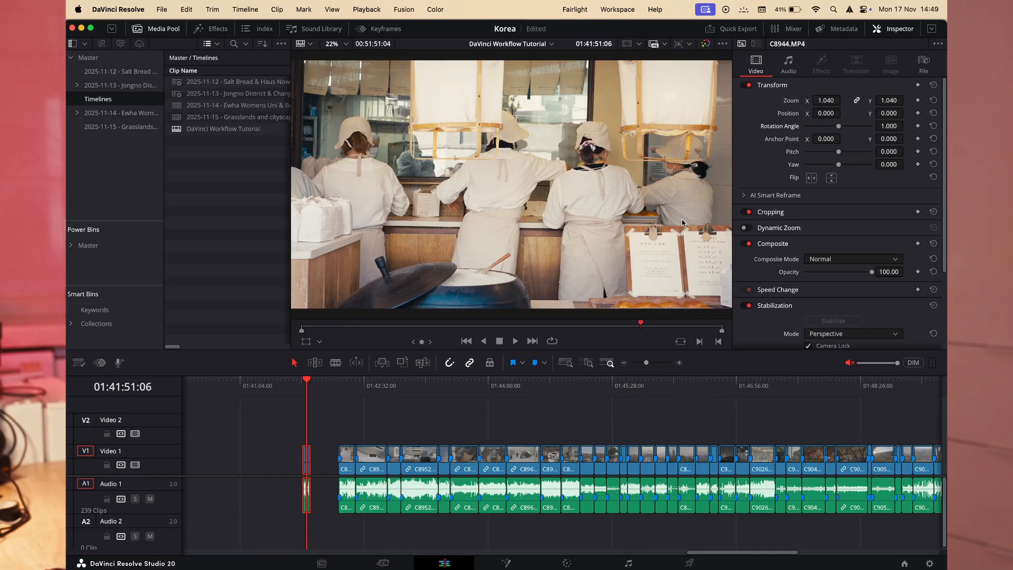
- Switch to the Color page and delete all nodes from the timeline-level grade
{"action": "key", "text": "shift+6"}
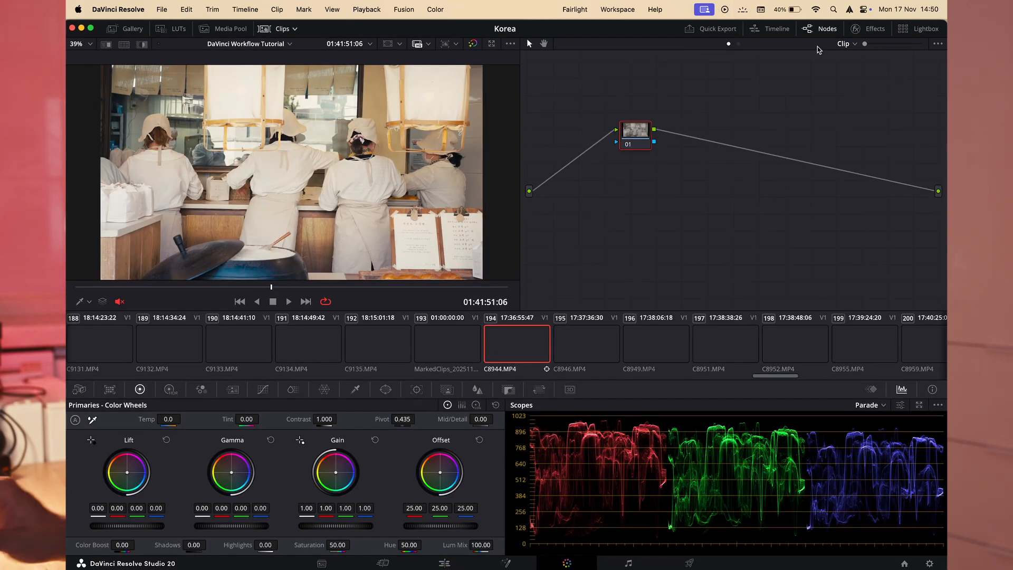
{"action": "left_click", "coordinate": [863, 68]}
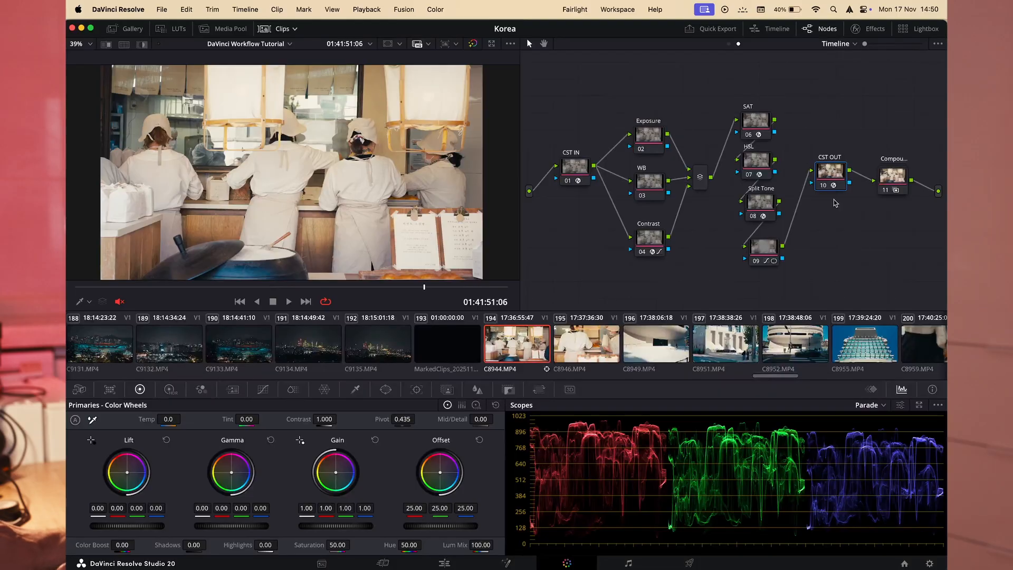
{"action": "key", "text": "super+a"}
{"action": "key", "text": "Delete"}
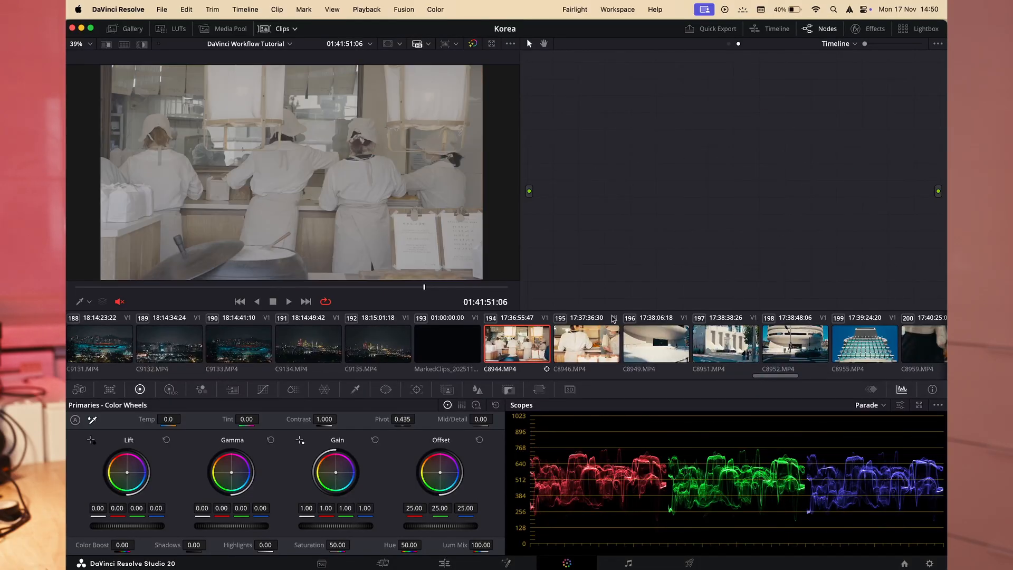
- Apply the saved gallery grade, with its CST IN to CST OUT node tree, to C8944.MP4 at clip level
{"action": "left_click", "coordinate": [841, 57]}
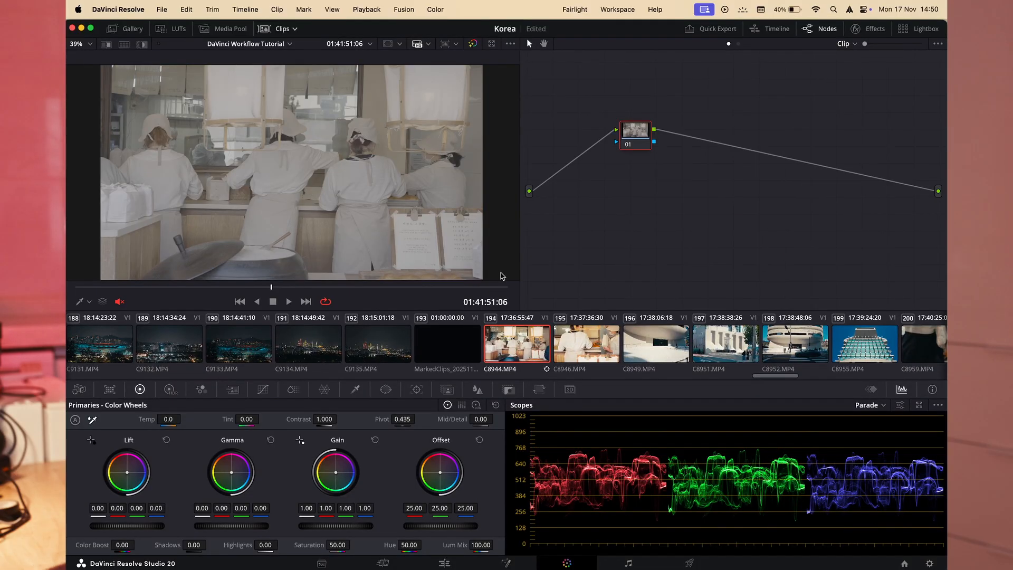
{"action": "left_click", "coordinate": [127, 29]}
{"action": "middle_click", "coordinate": [264, 133]}
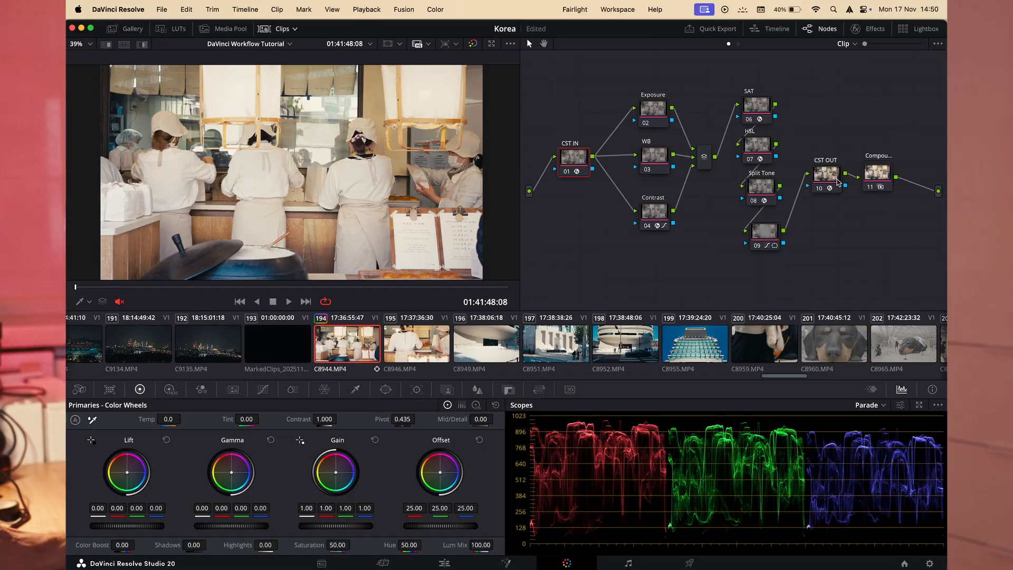
- Tidy the node graph by repositioning the CST OUT, Exposure, WB and Contrast nodes
{"action": "left_click_drag", "start_coordinate": [832, 181], "coordinate": [831, 178]}
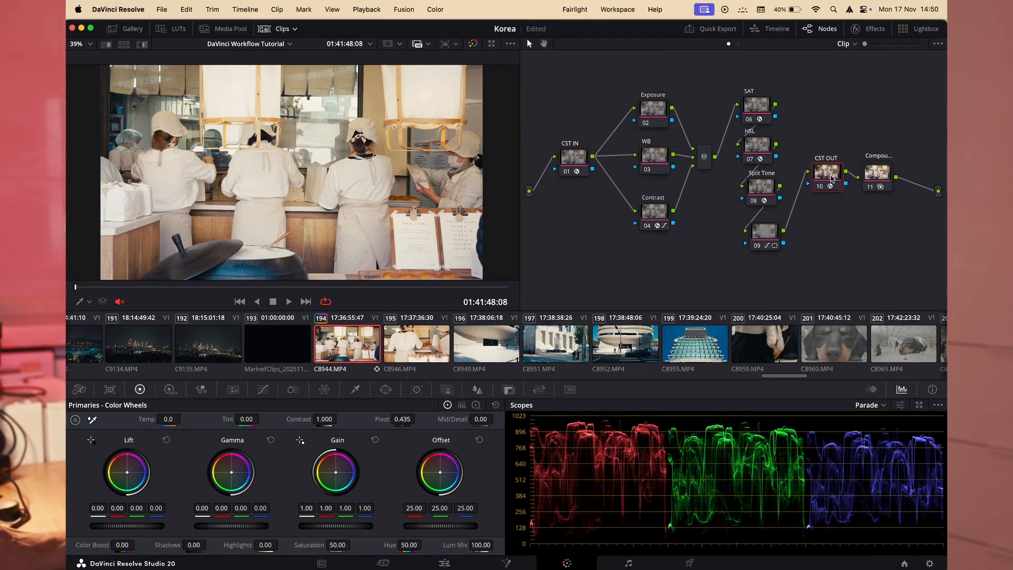
{"action": "left_click_drag", "start_coordinate": [649, 109], "coordinate": [634, 105]}
{"action": "left_click_drag", "start_coordinate": [656, 161], "coordinate": [644, 157]}
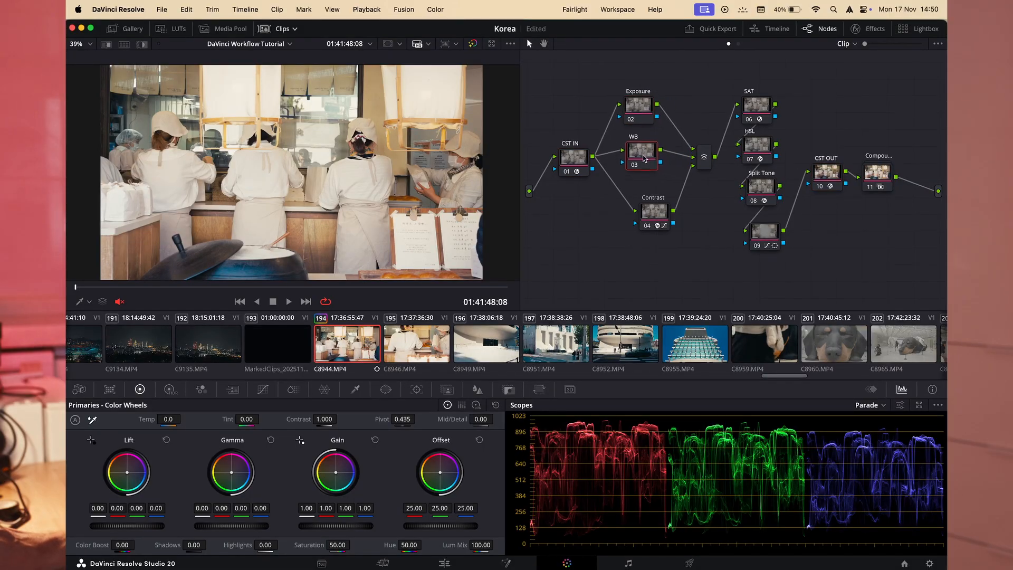
{"action": "left_click_drag", "start_coordinate": [654, 214], "coordinate": [640, 208]}
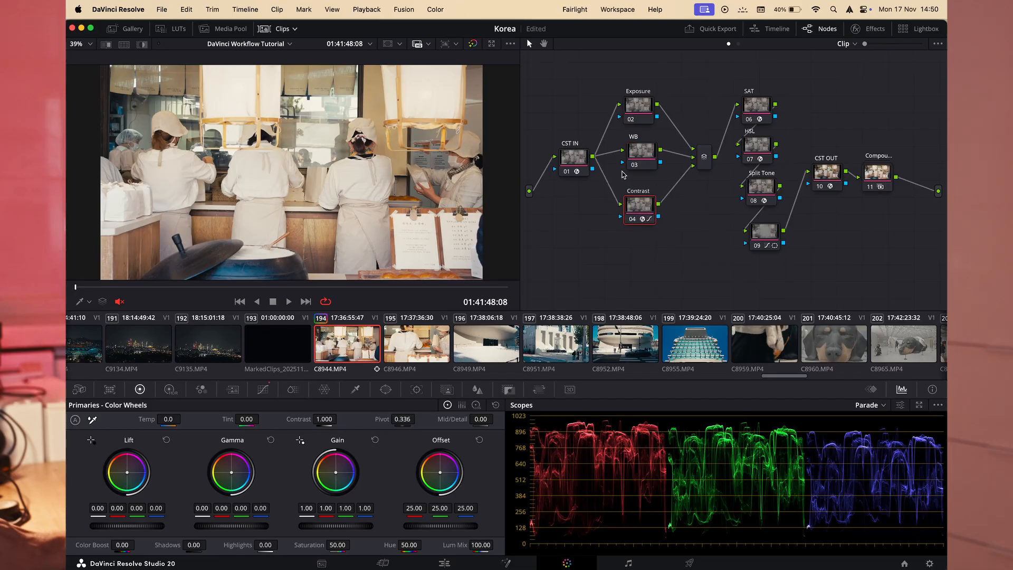
- On the Exposure node, set Gain to 0.94, Highlights to -5.00 and Offset to 25.45 on all channels
{"action": "left_click", "coordinate": [638, 109]}
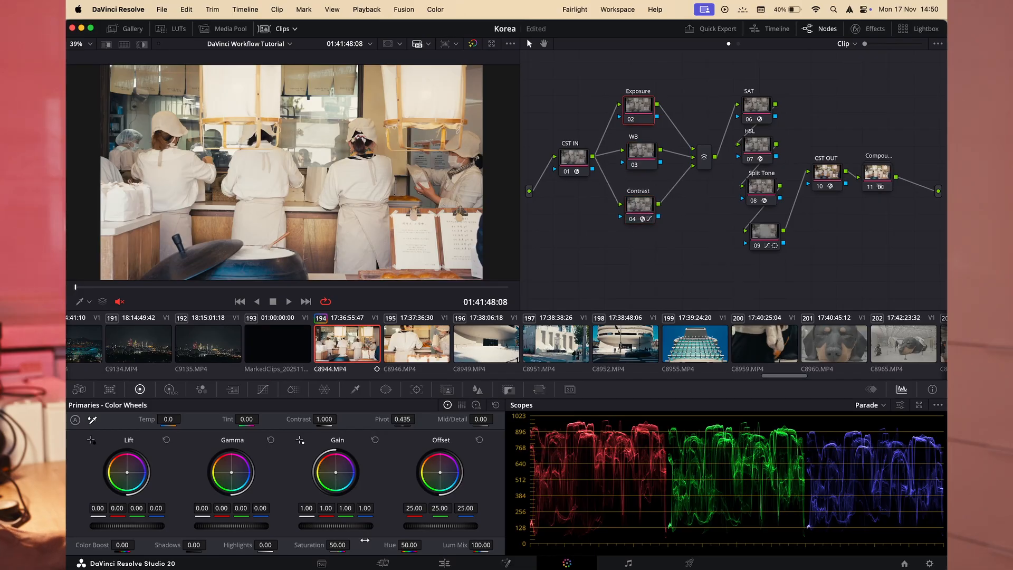
{"action": "left_click_drag", "start_coordinate": [336, 526], "coordinate": [329, 526]}
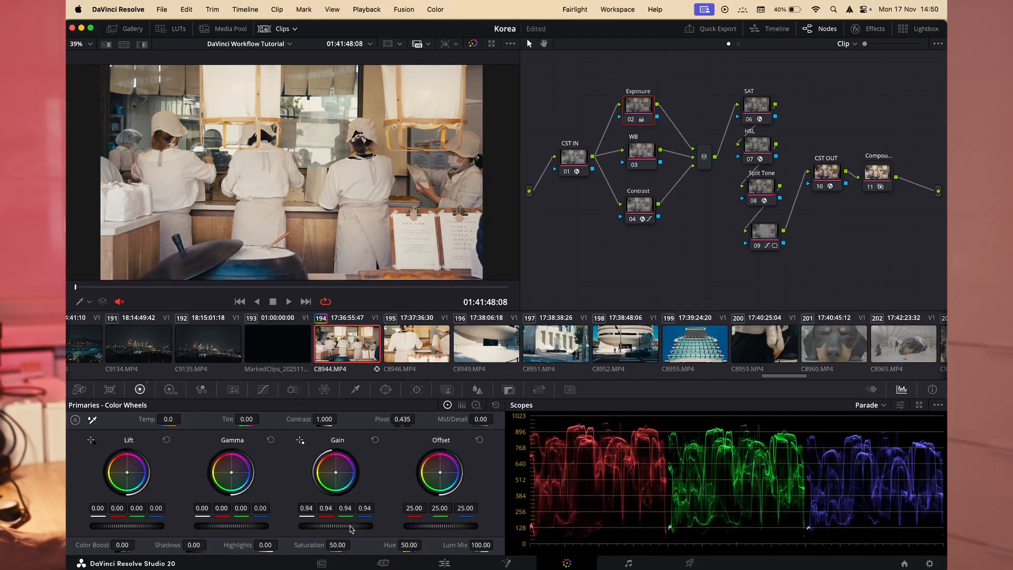
{"action": "mouse_move", "coordinate": [268, 543]}
{"action": "left_mouse_down"}
{"action": "mouse_move", "coordinate": [245, 544]}
{"action": "mouse_move", "coordinate": [264, 543]}
{"action": "left_mouse_up"}
{"action": "left_click_drag", "start_coordinate": [437, 530], "coordinate": [442, 530]}
- Toggle the Exposure node off and on repeatedly to compare the image before and after the adjustment
{"action": "key", "text": "ctrl+d"}
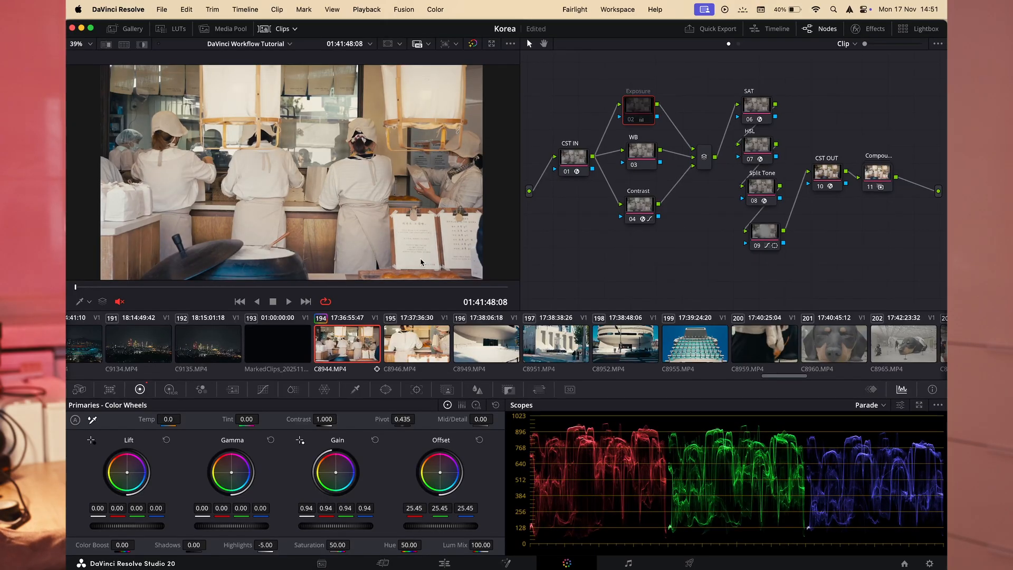
{"action": "key", "text": "super+d"}
{"action": "key", "text": "super+d"}
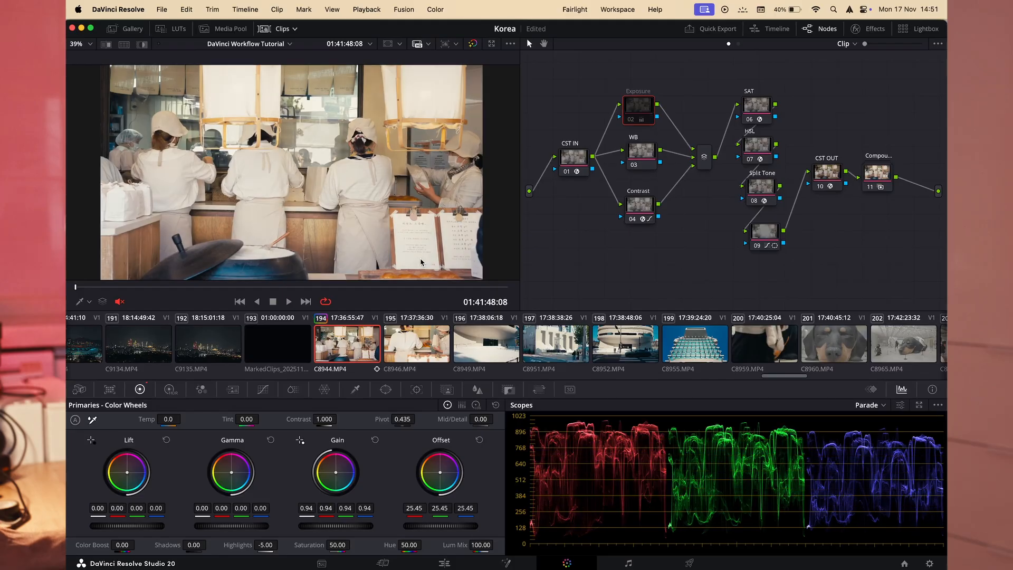
{"action": "key", "text": "super+d"}
{"action": "key", "text": "super+d"}
{"action": "key", "text": "super+d"}
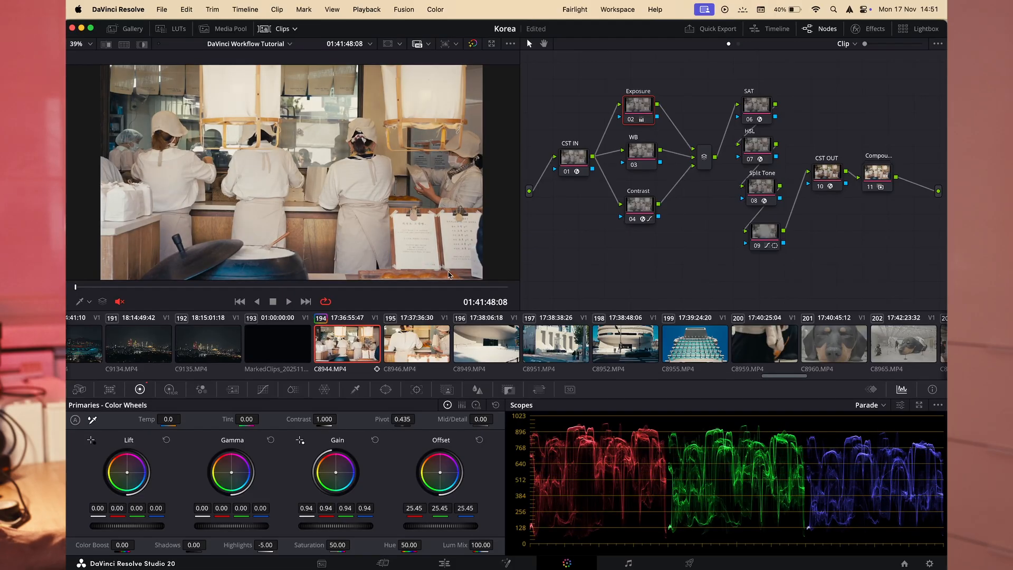
- Check which gamma is assigned to the WB node, leaving the setting as it is
{"action": "left_click", "coordinate": [639, 158]}
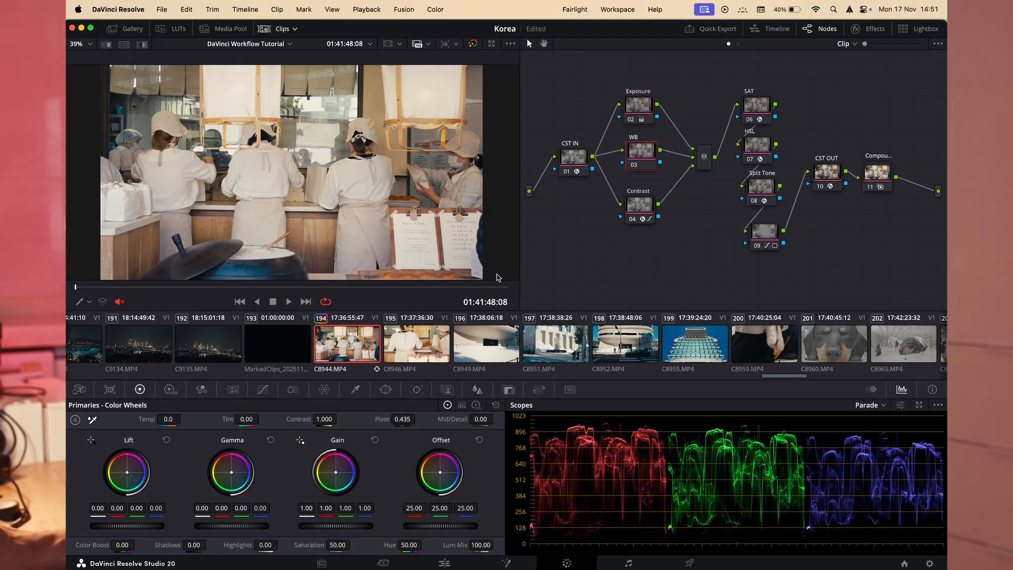
{"action": "right_click", "coordinate": [637, 151]}
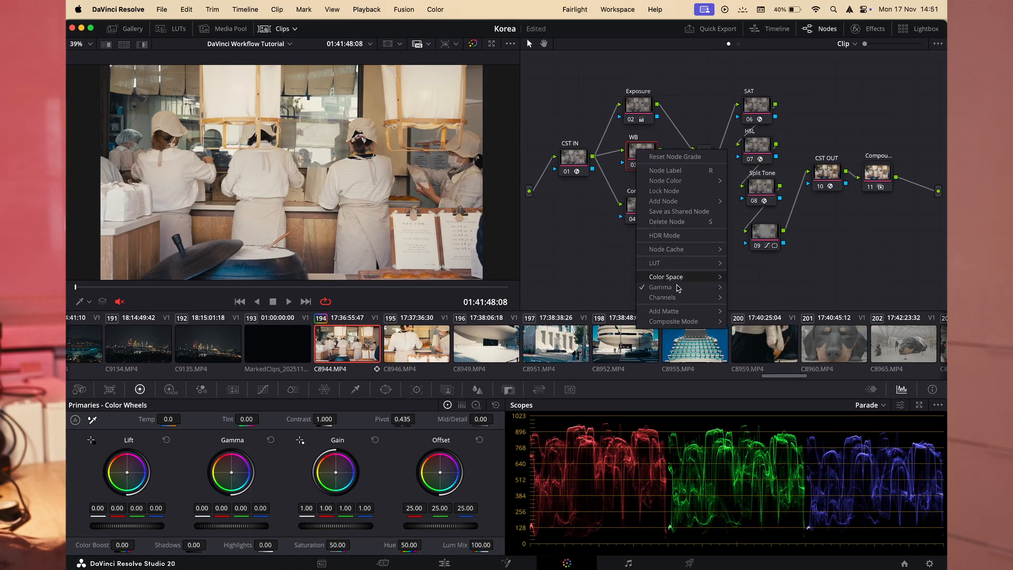
{"action": "mouse_move", "coordinate": [672, 288]}
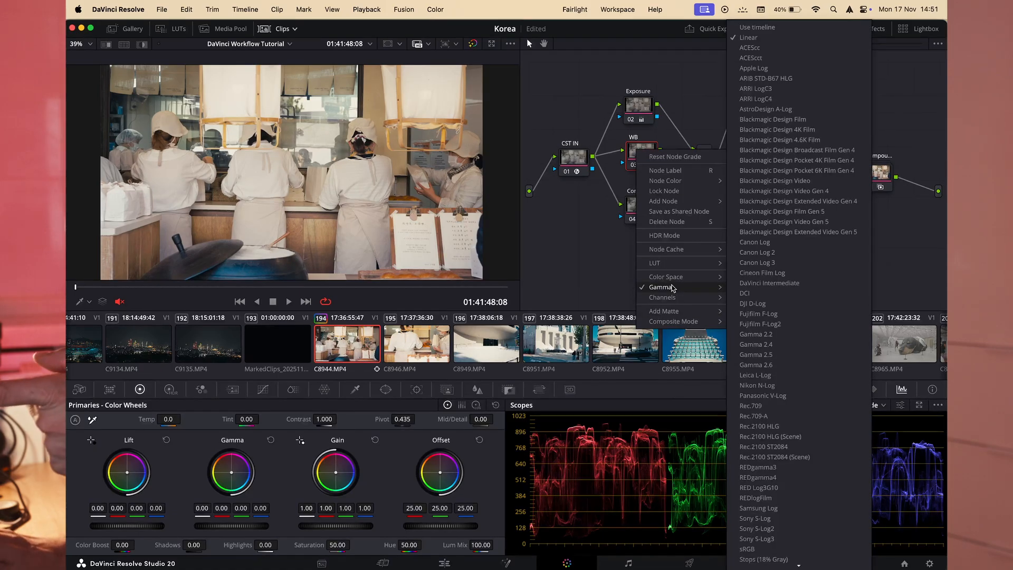
{"action": "left_click", "coordinate": [547, 268]}
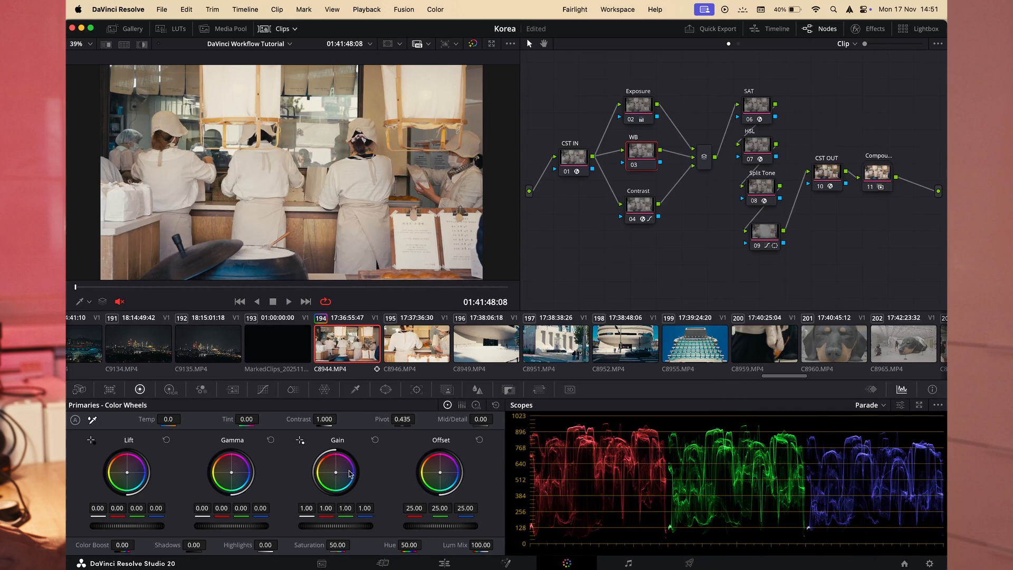
- Set the WB node's Gain to 0.98 red, 0.96 green and 0.99 blue, and compare the white clothing before and after
{"action": "left_click", "coordinate": [325, 508]}
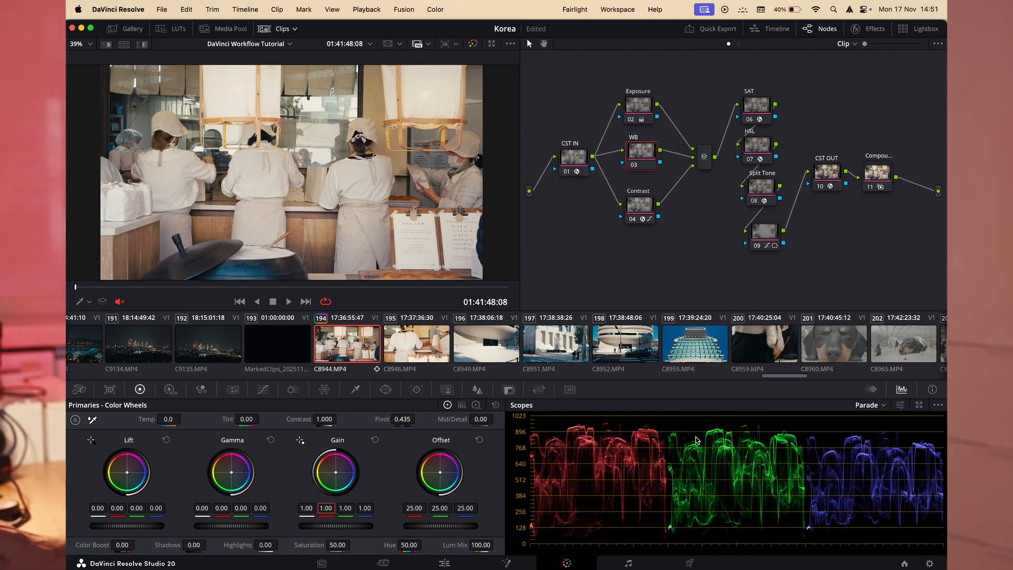
{"action": "left_click_drag", "start_coordinate": [329, 506], "coordinate": [368, 507]}
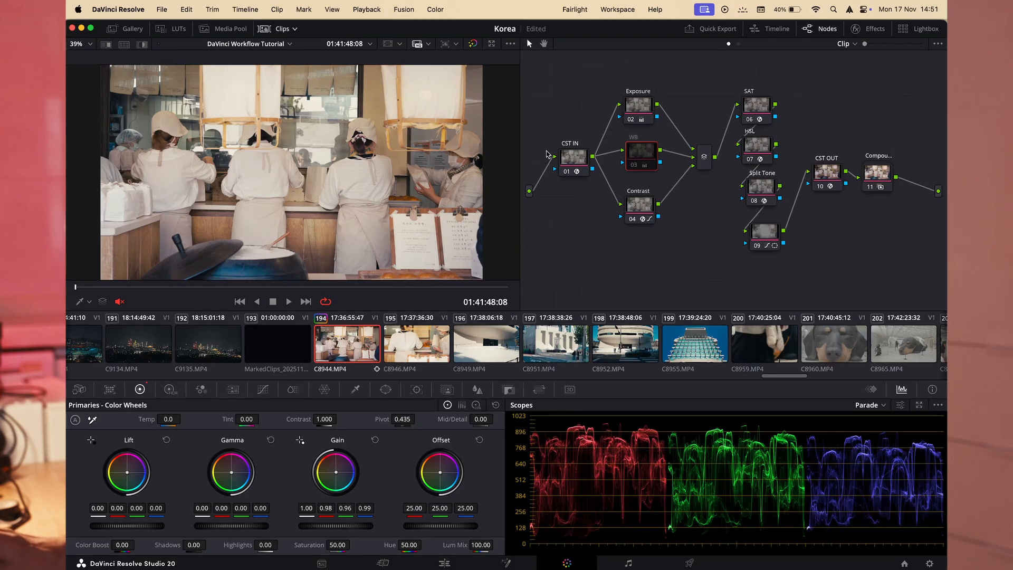
{"action": "scroll", "coordinate": [283, 138], "scroll_direction": "up", "scroll_amount": 3}
{"action": "scroll", "coordinate": [284, 138], "scroll_direction": "up", "scroll_amount": 2}
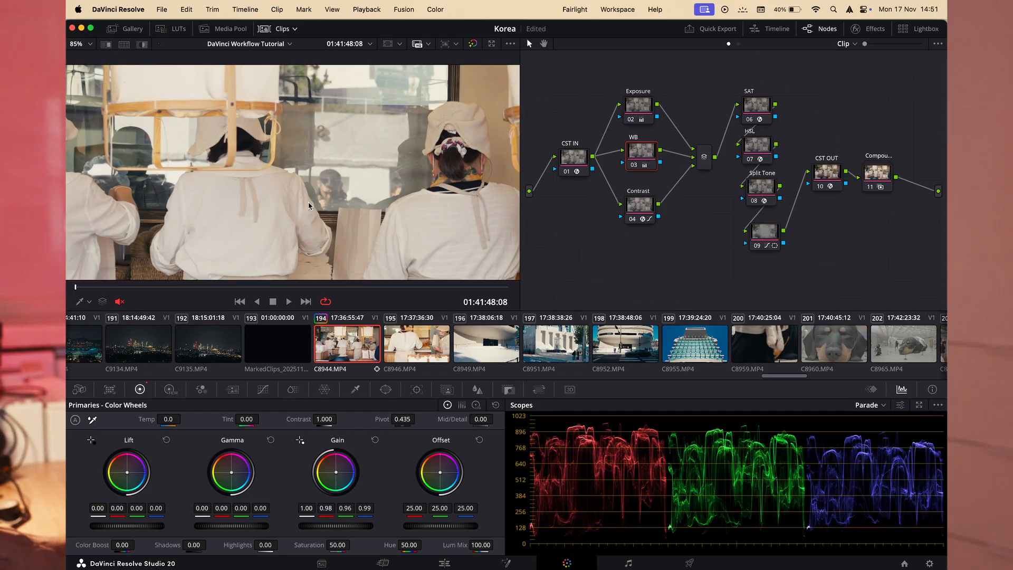
{"action": "key", "text": "super+d"}
{"action": "scroll", "coordinate": [325, 227], "scroll_direction": "down", "scroll_amount": 2}
{"action": "scroll", "coordinate": [326, 227], "scroll_direction": "down", "scroll_amount": 2}
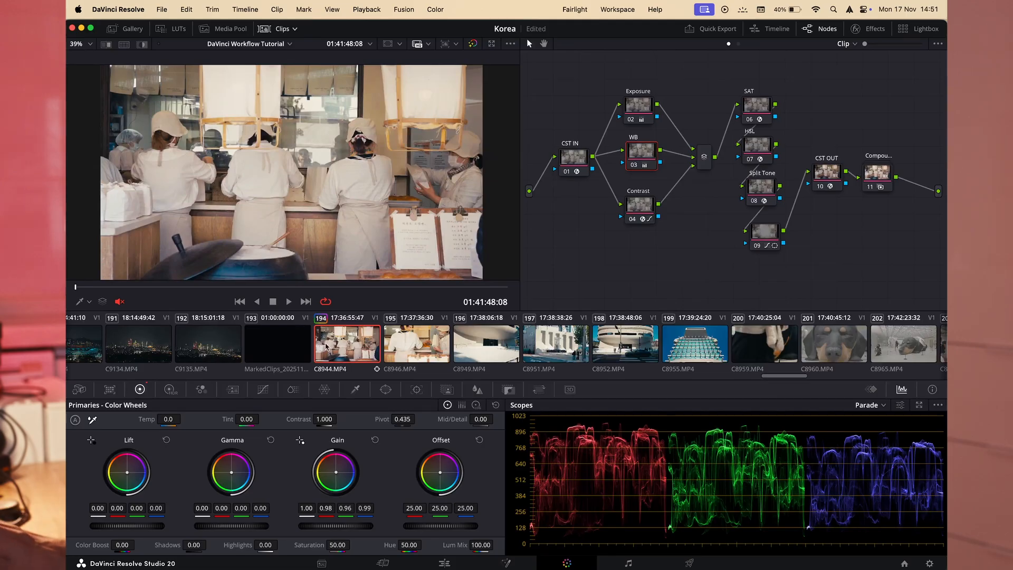
- Set the WB node's red Gain to 0.95 and compare the image with the node off and on
{"action": "left_click_drag", "start_coordinate": [324, 510], "coordinate": [320, 511]}
{"action": "key", "text": "super+d"}
{"action": "key", "text": "super+d"}
- Inspect the cooks' white shirts up close with the WB node toggled off and on, and return to the full-frame view
{"action": "scroll", "coordinate": [363, 230], "scroll_direction": "up", "scroll_amount": 4}
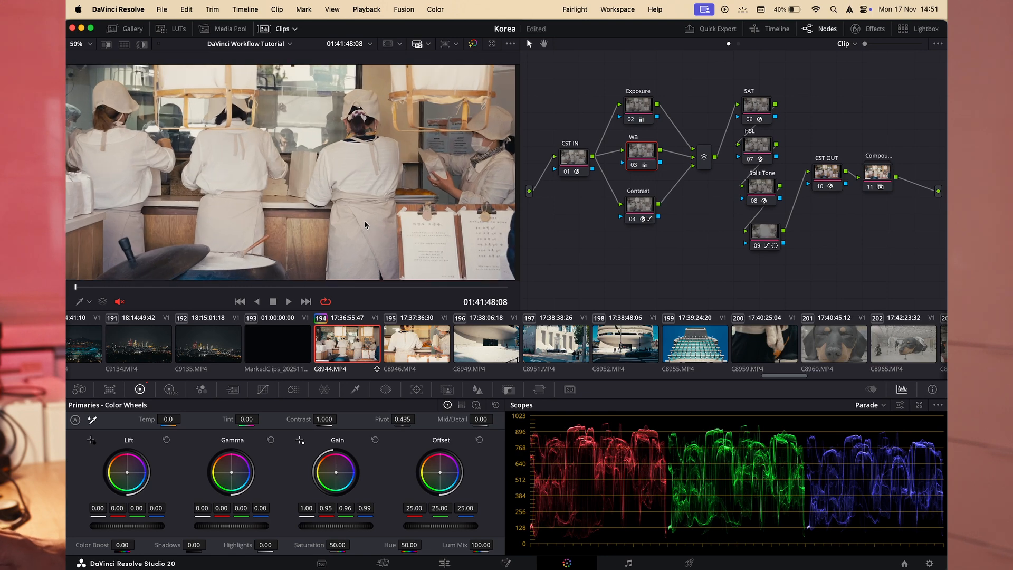
{"action": "key", "text": "super+d"}
{"action": "key", "text": "super+d"}
{"action": "key", "text": "super+d"}
{"action": "key", "text": "super+d"}
{"action": "key", "text": "super+d"}
{"action": "key", "text": "super+d"}
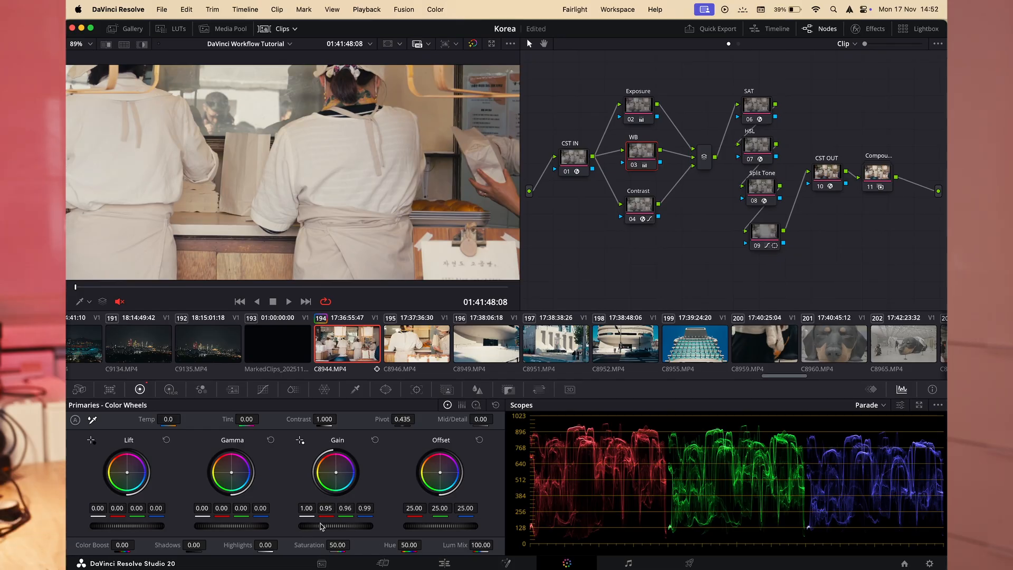
{"action": "key", "text": "shift+z"}
- On the Contrast node, set Lift to -0.02 and Gain to 1.07 on all channels
{"action": "left_click", "coordinate": [642, 210]}
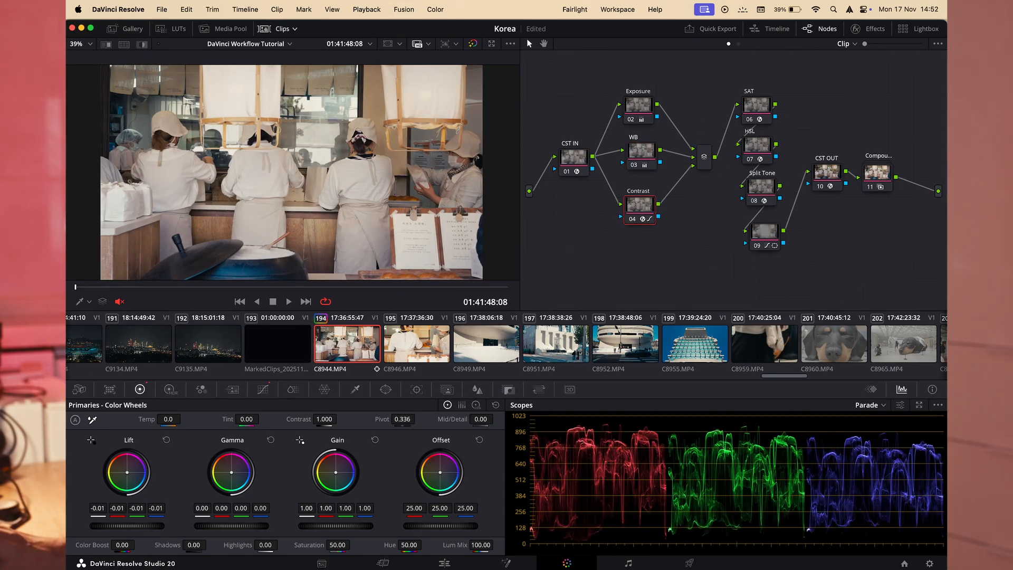
{"action": "left_click_drag", "start_coordinate": [126, 526], "coordinate": [118, 525]}
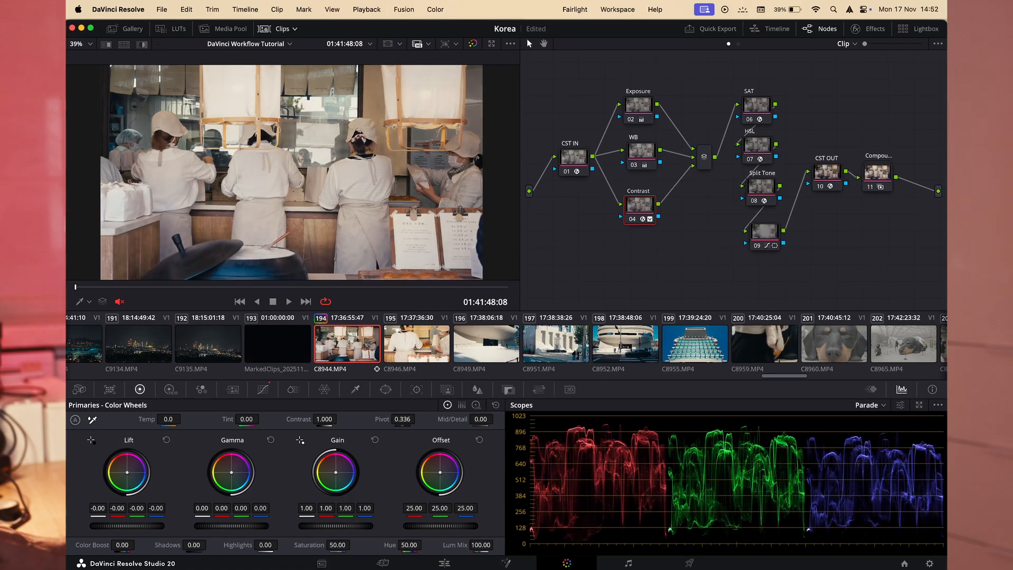
{"action": "left_click_drag", "start_coordinate": [335, 525], "coordinate": [339, 525]}
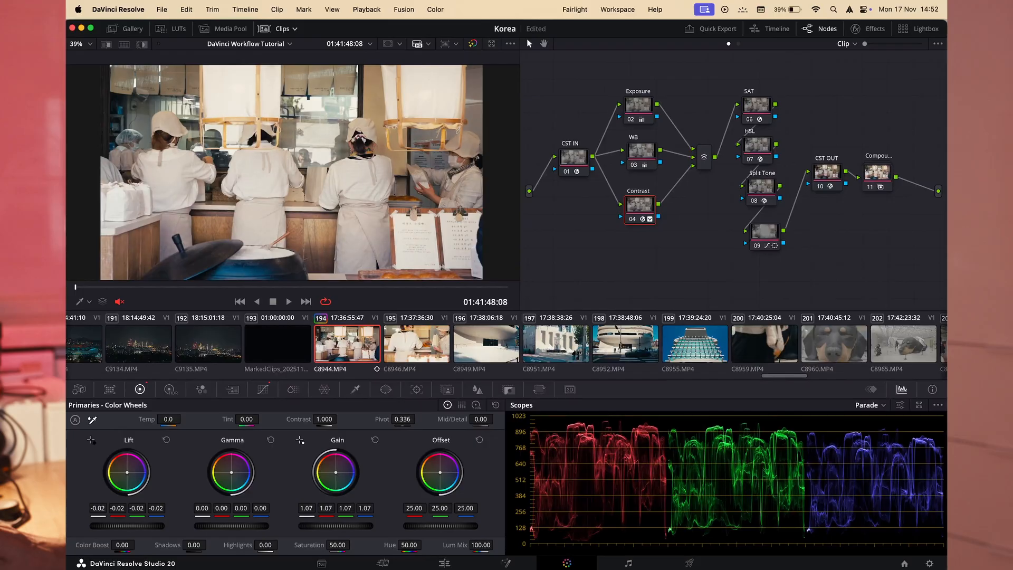
{"action": "left_click_drag", "start_coordinate": [127, 525], "coordinate": [147, 526]}
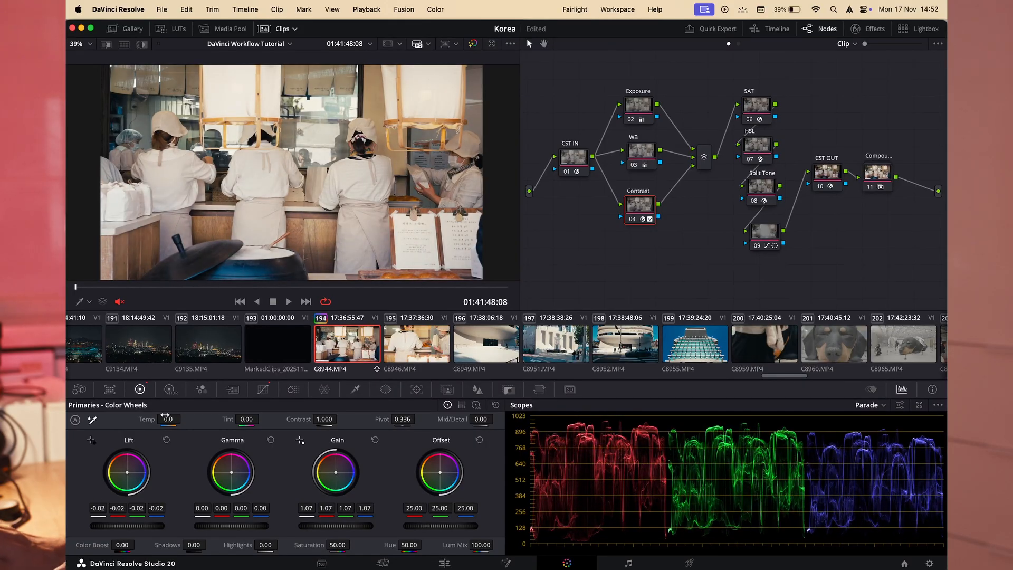
- Shape the Contrast node's custom curve with a slightly lowered shadow point and a slightly raised point in the upper midtones
{"action": "left_click", "coordinate": [263, 389]}
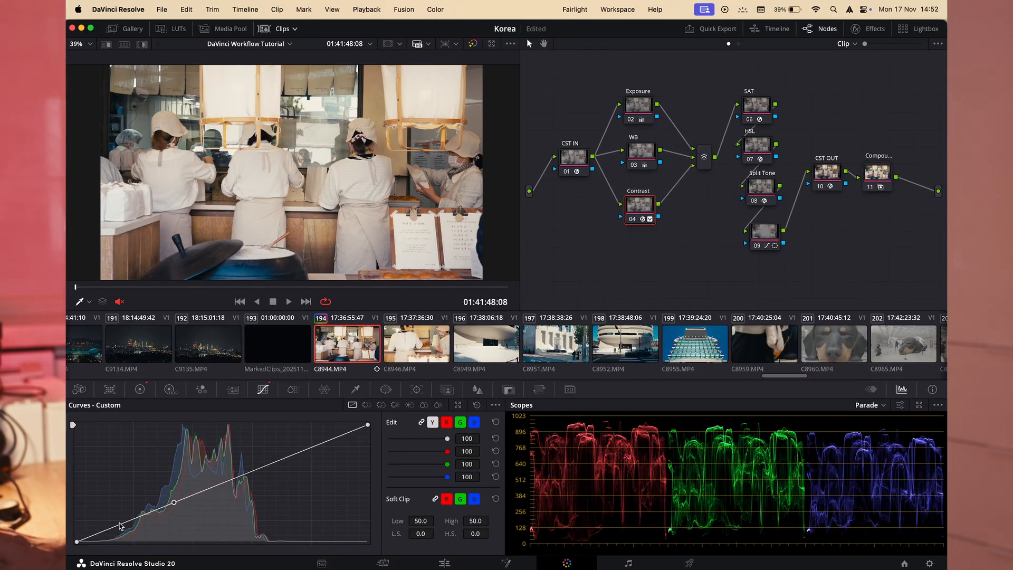
{"action": "left_click_drag", "start_coordinate": [121, 527], "coordinate": [118, 528]}
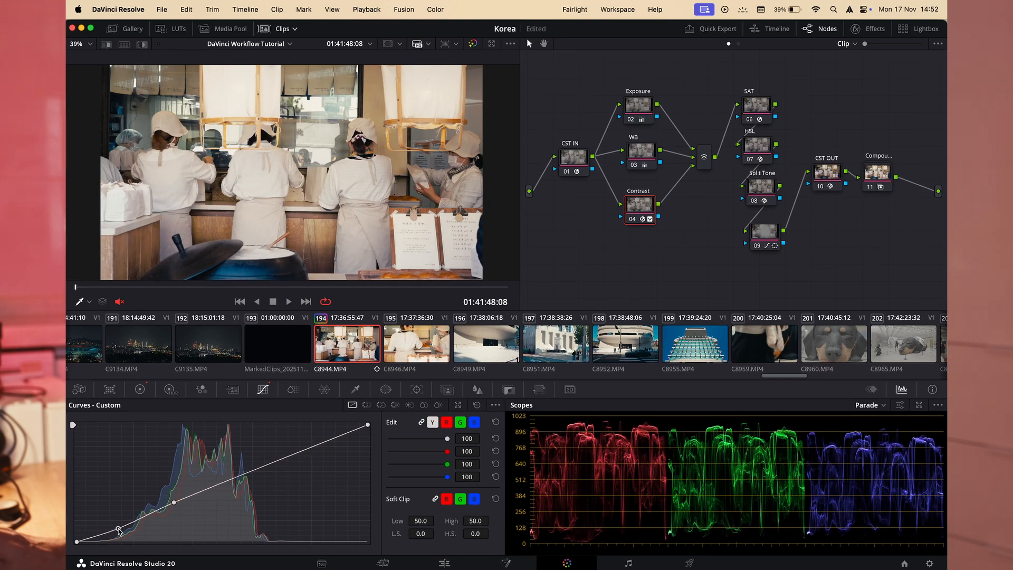
{"action": "left_click", "coordinate": [243, 476]}
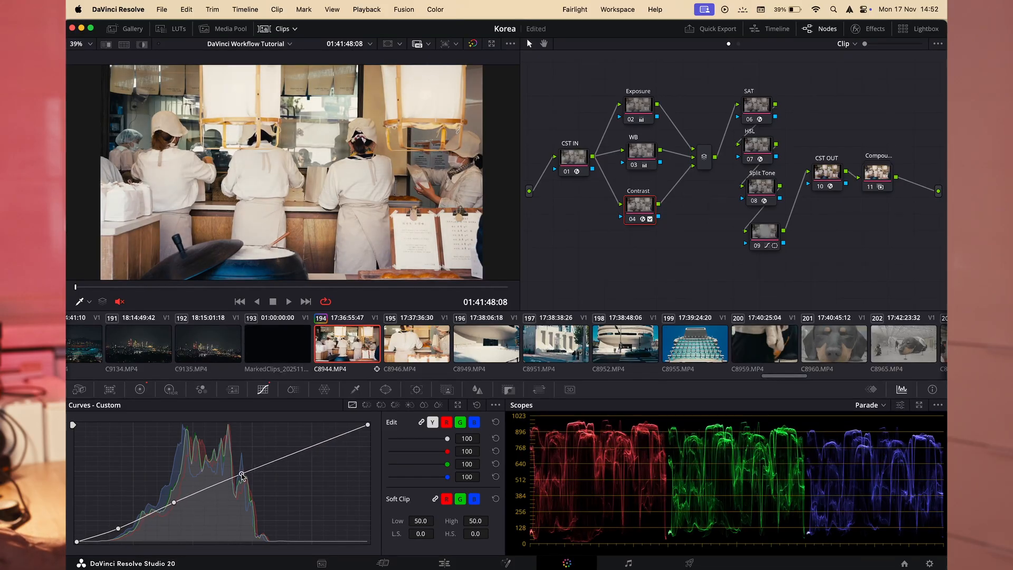
{"action": "left_click_drag", "start_coordinate": [242, 475], "coordinate": [241, 474]}
{"action": "left_click_drag", "start_coordinate": [368, 425], "coordinate": [368, 425]}
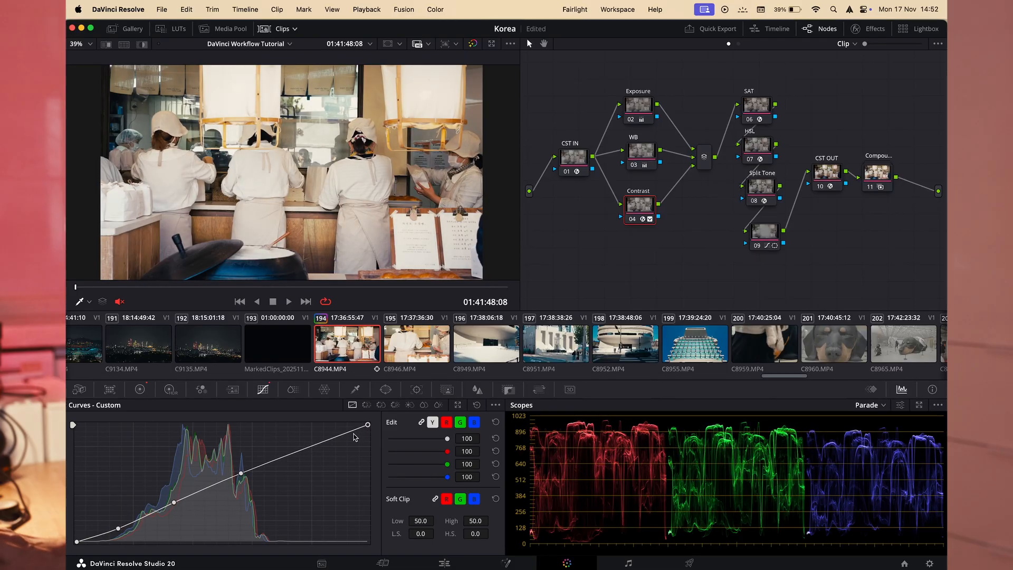
{"action": "left_click_drag", "start_coordinate": [240, 475], "coordinate": [241, 472]}
- Toggle the Contrast node off and on to compare the image before and after the contrast changes
{"action": "key", "text": "super+d"}
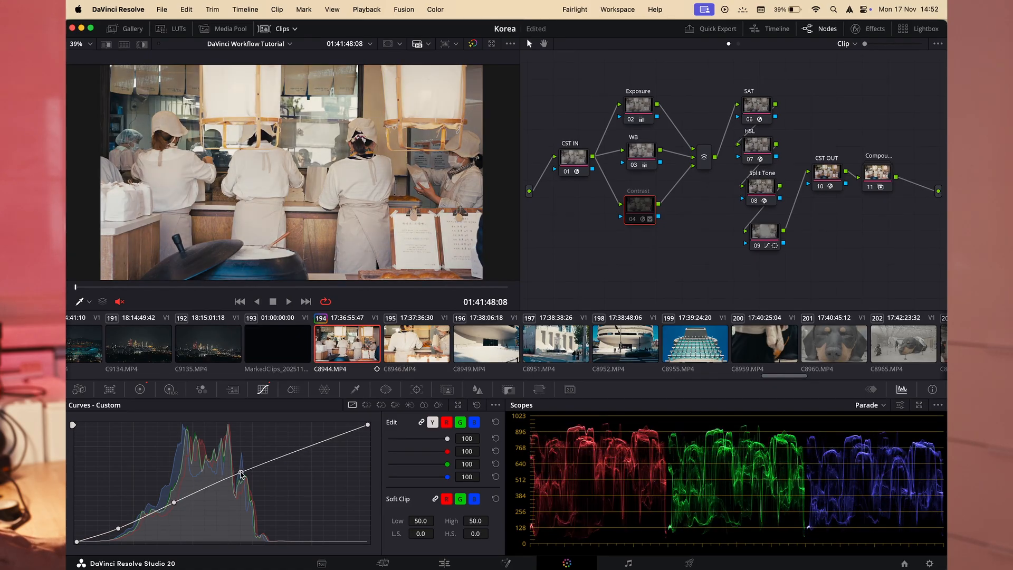
{"action": "key", "text": "super+d"}
{"action": "key", "text": "super+d"}
{"action": "key", "text": "super+d"}
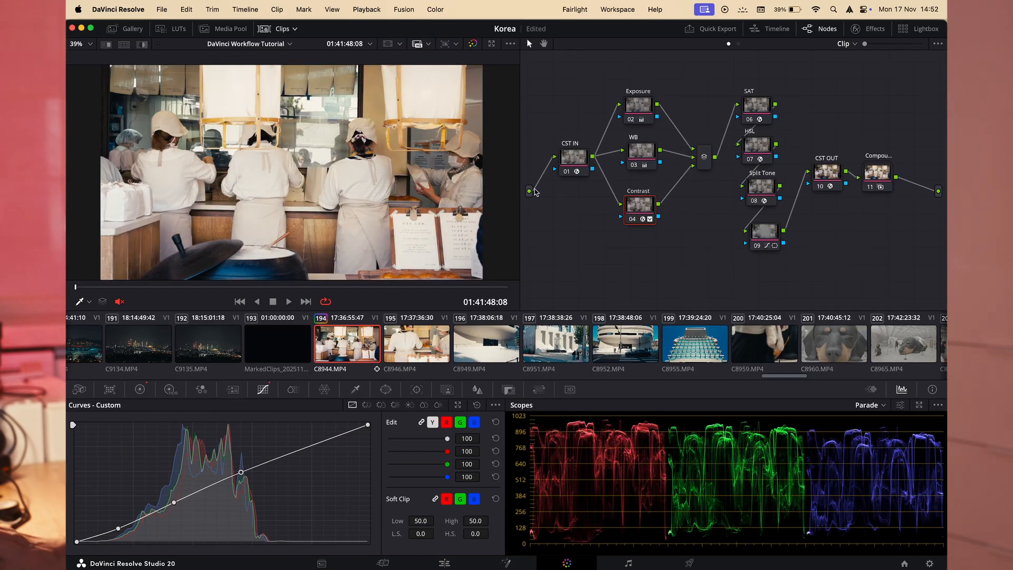
- Switch the scope from Parade to Vectorscope and compare the saturation with the Contrast node off and on
{"action": "left_click", "coordinate": [880, 404]}
{"action": "left_click", "coordinate": [892, 439]}
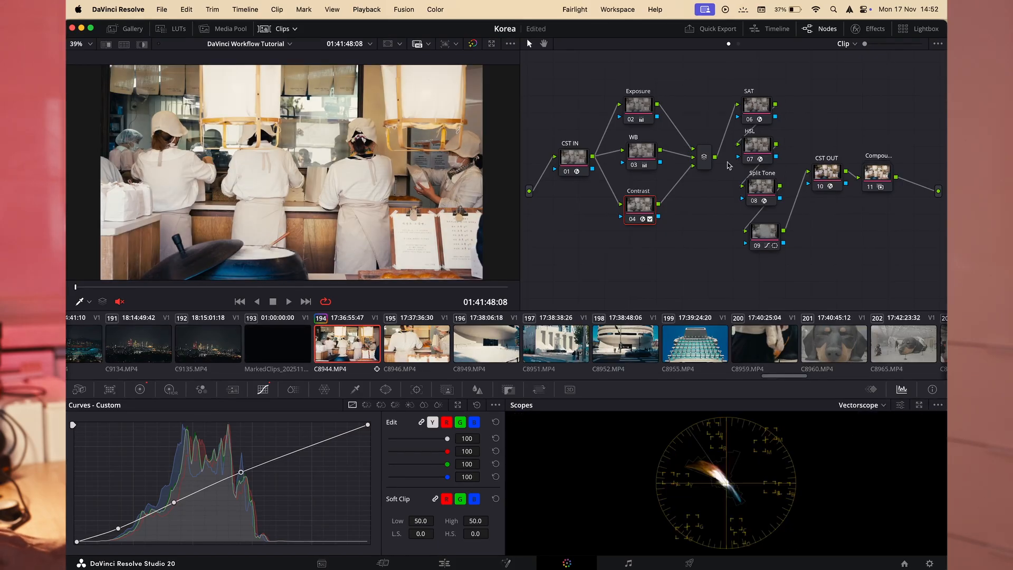
{"action": "key", "text": "super+d"}
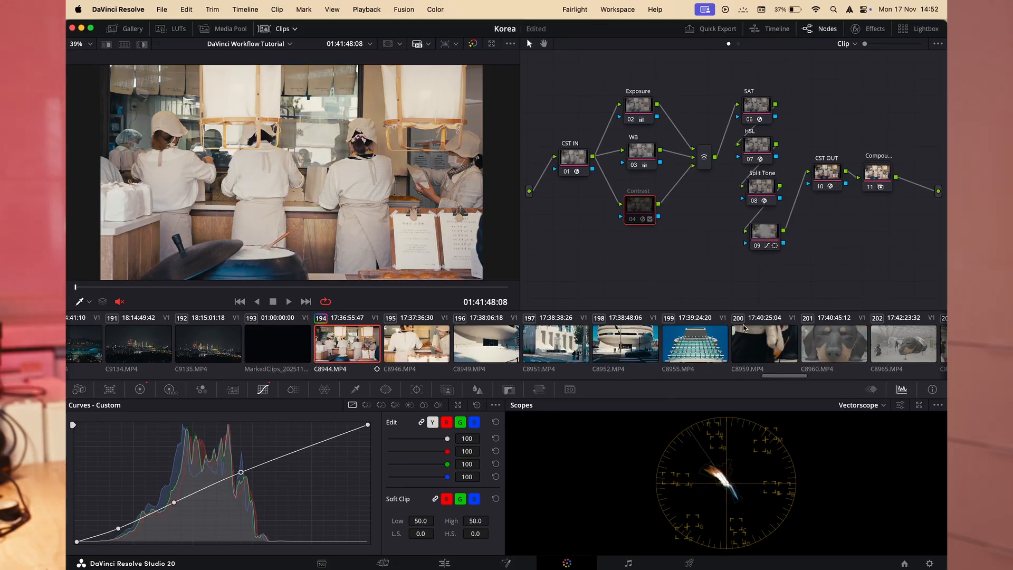
{"action": "key", "text": "super+d"}
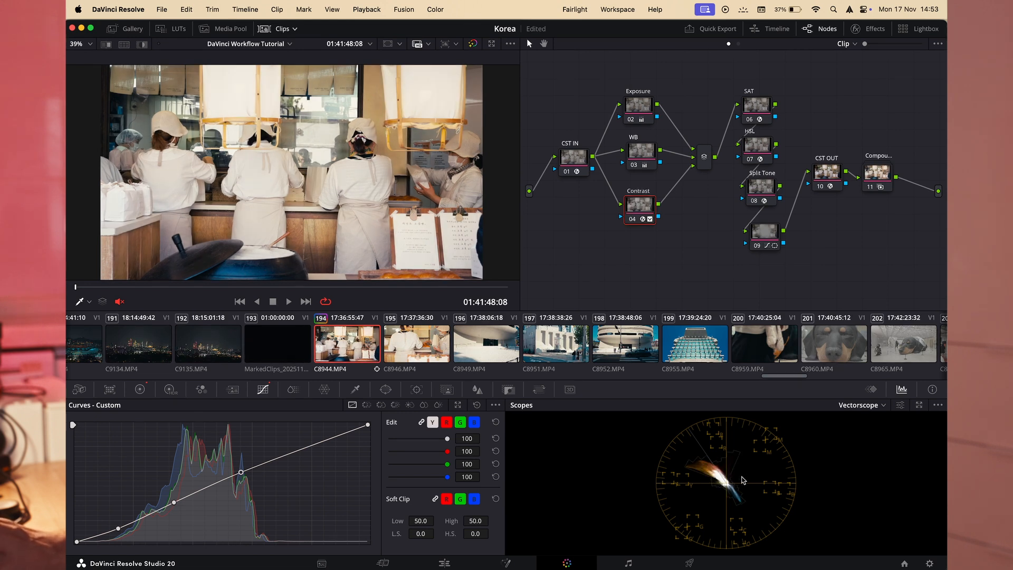
{"action": "key", "text": "super+d"}
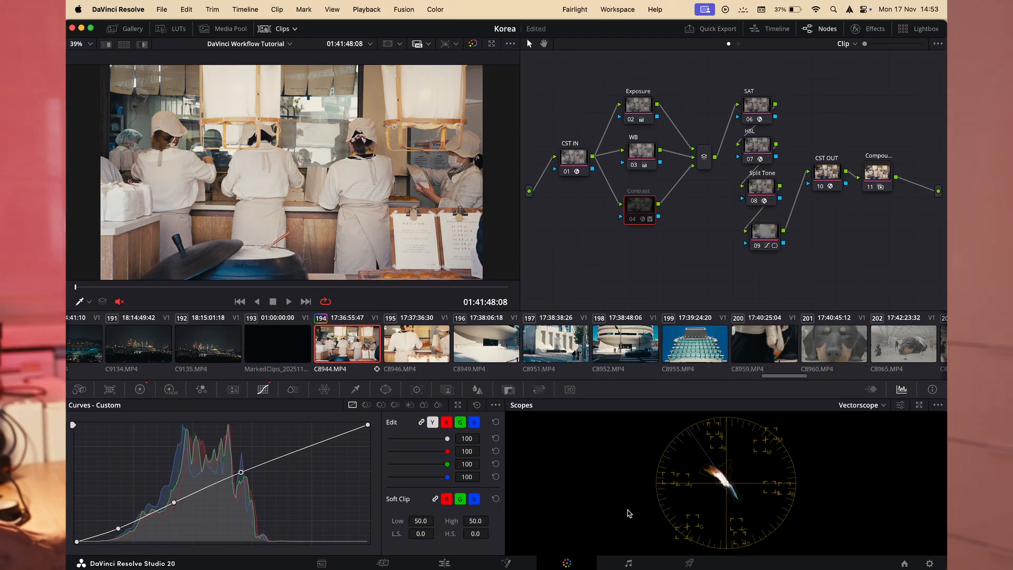
{"action": "key", "text": "super+d"}
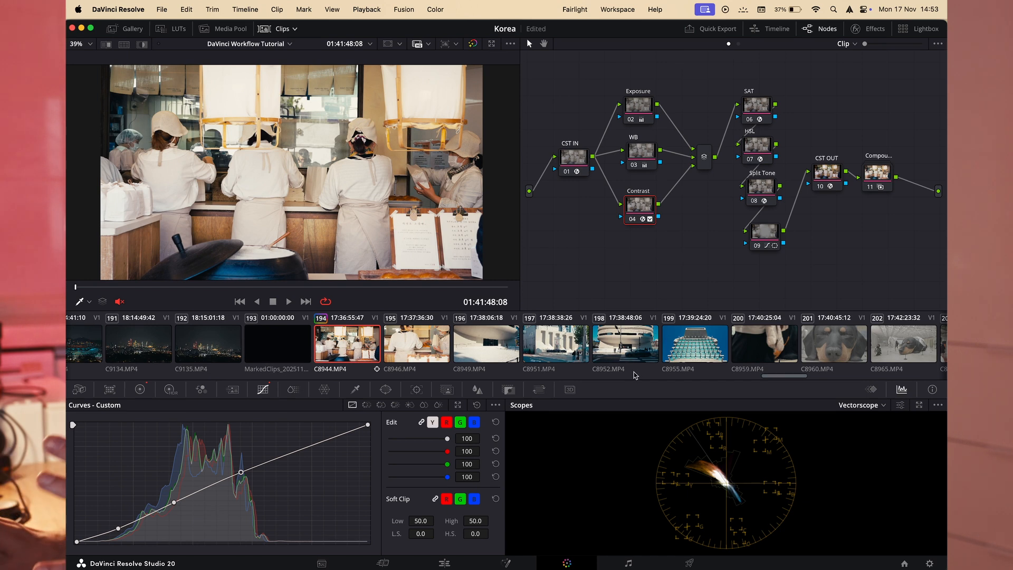
- Reposition the mixer node closer to the parallel nodes and move the SAT node up, away from the HSL node
{"action": "left_click", "coordinate": [694, 154]}
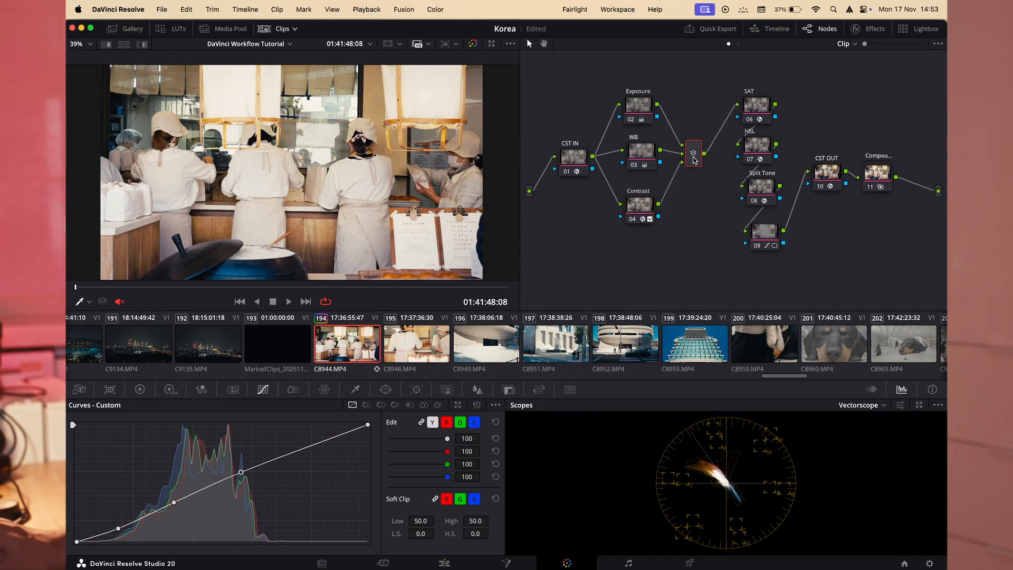
{"action": "left_click_drag", "start_coordinate": [745, 113], "coordinate": [719, 101]}
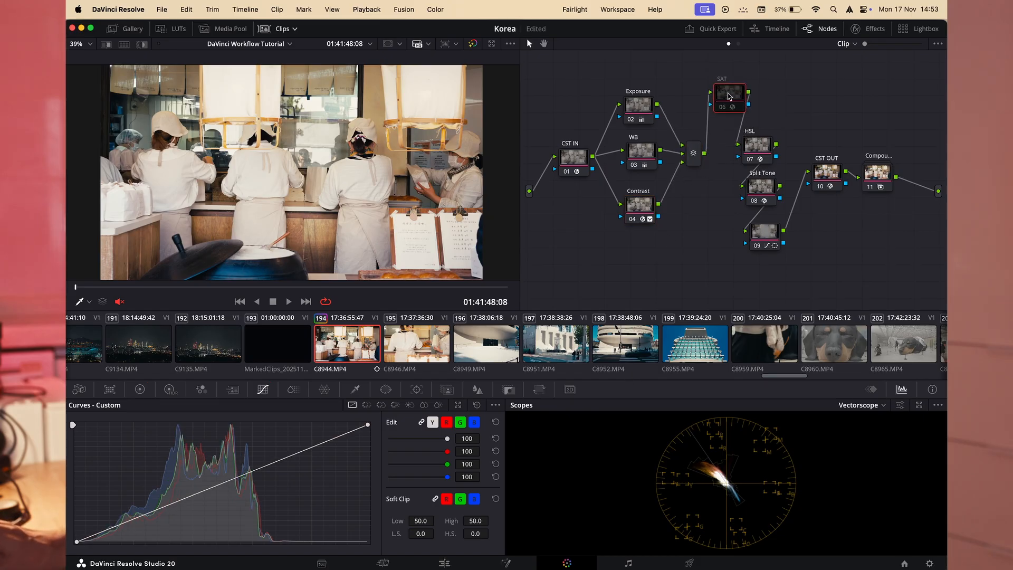
- Set the SAT node's IC_Saturator_V2_2 DCTL Saturation to 0.880 and toggle the node to compare the result
{"action": "left_click", "coordinate": [865, 29]}
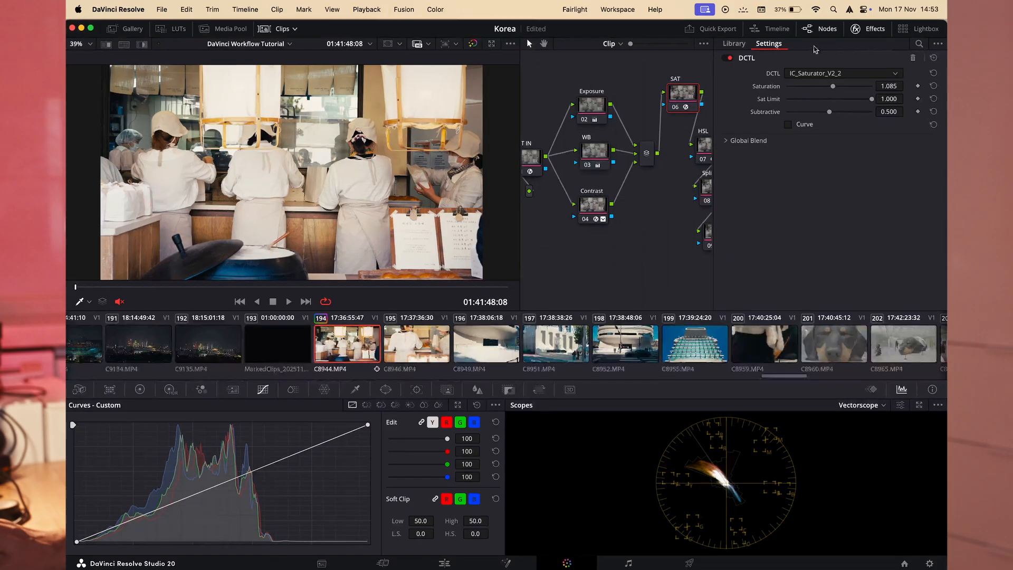
{"action": "scroll", "coordinate": [660, 232], "scroll_direction": "right", "scroll_amount": 5}
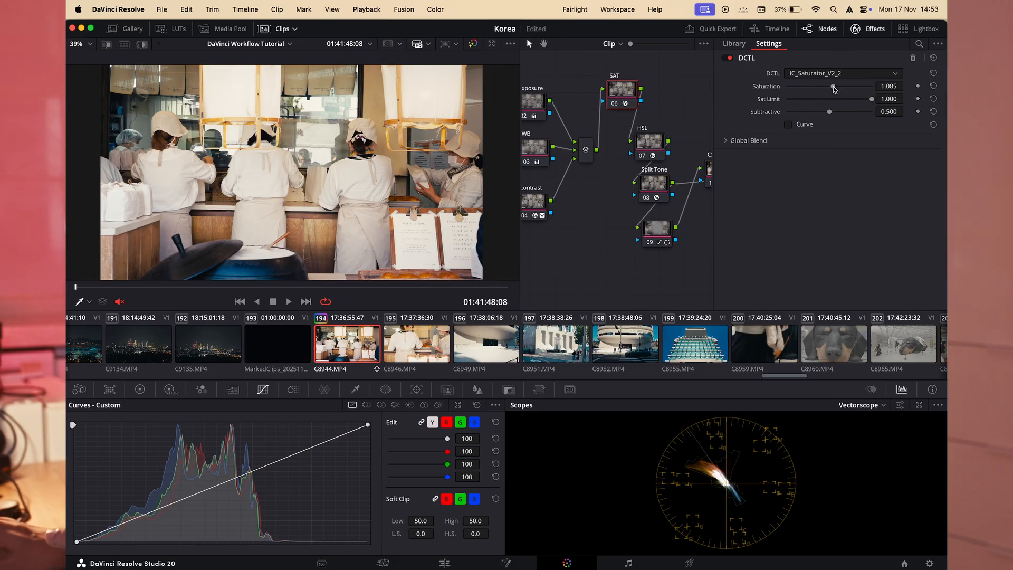
{"action": "left_click_drag", "start_coordinate": [834, 88], "coordinate": [825, 95]}
{"action": "key", "text": "super+d"}
{"action": "key", "text": "super+d"}
{"action": "key", "text": "super+d"}
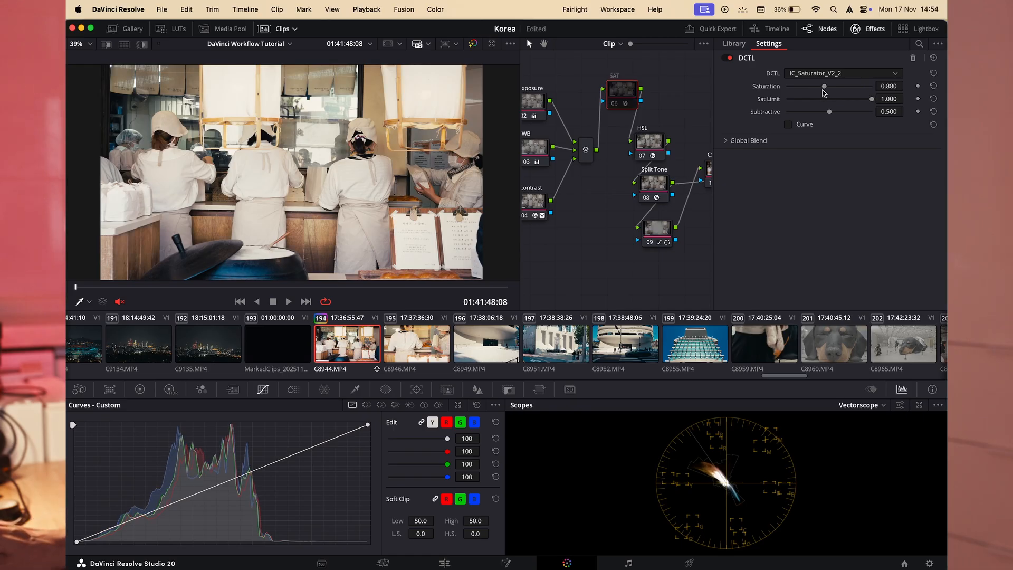
- Re-enable the SAT node and move the SAT, HSL, Split Tone and 09 nodes closer to the parallel mixer
{"action": "key", "text": "super+d"}
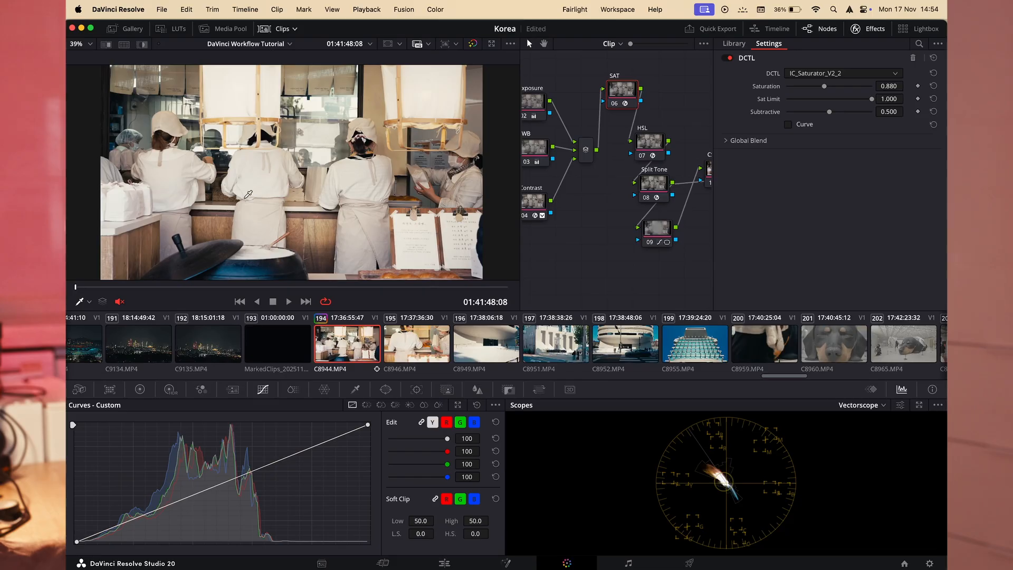
{"action": "left_click", "coordinate": [859, 30]}
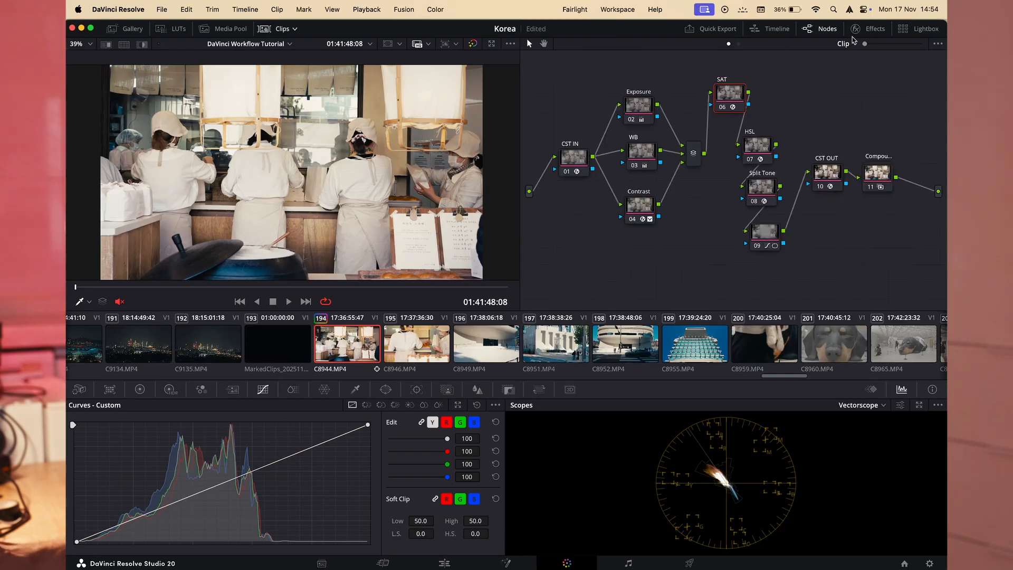
{"action": "left_click_drag", "start_coordinate": [767, 153], "coordinate": [741, 150]}
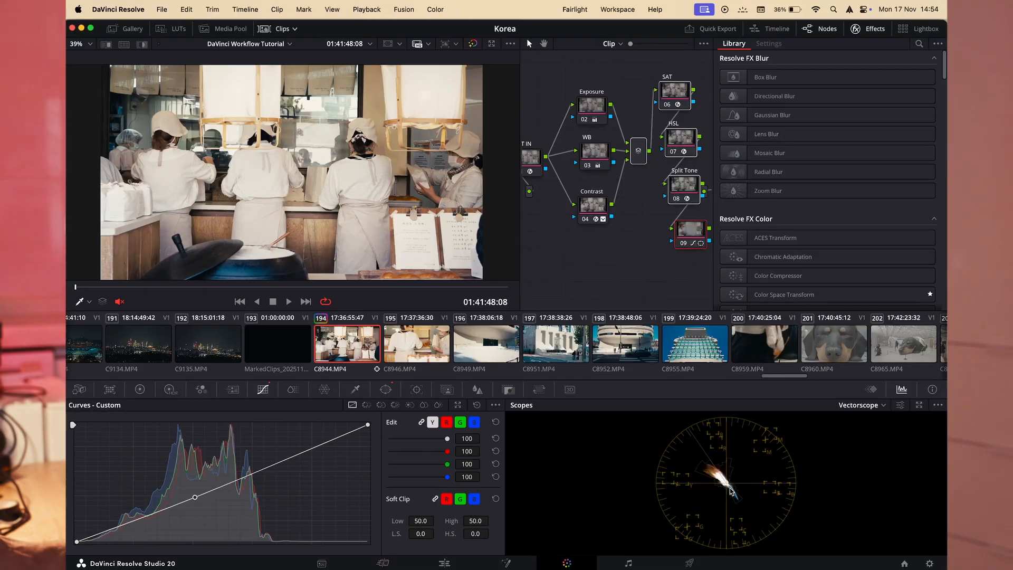
{"action": "left_click", "coordinate": [857, 29]}
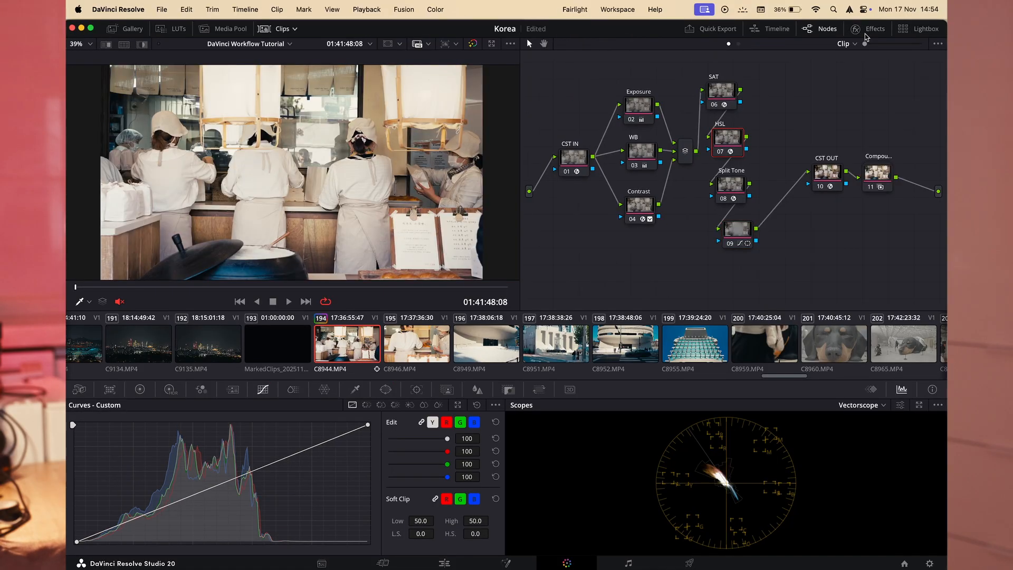
- In the HSL node's TetraInterpHSV DCTL, set Red Hue to 0.145, Red Sat to 0.084 and Red Value to -0.361
{"action": "left_click", "coordinate": [865, 30]}
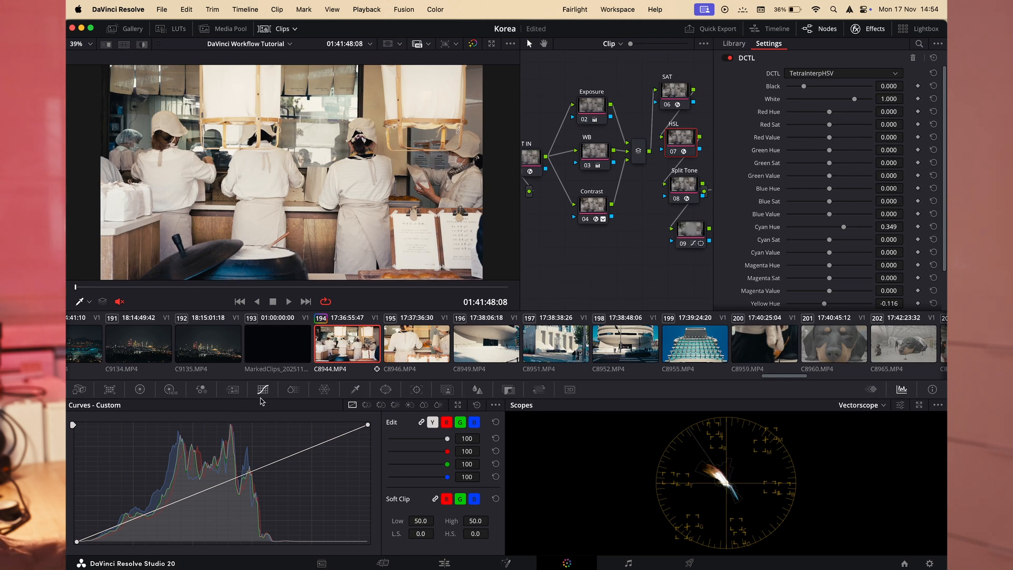
{"action": "left_click", "coordinate": [371, 404]}
{"action": "left_click", "coordinate": [353, 405]}
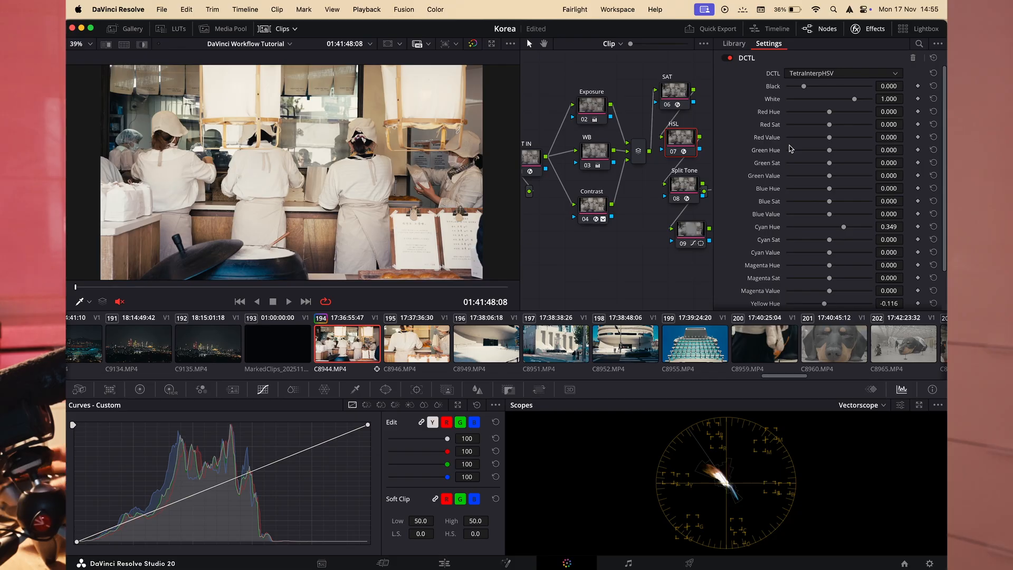
{"action": "scroll", "coordinate": [790, 149], "scroll_direction": "down", "scroll_amount": 1}
{"action": "mouse_move", "coordinate": [829, 105]}
{"action": "left_mouse_down"}
{"action": "mouse_move", "coordinate": [841, 108]}
{"action": "mouse_move", "coordinate": [826, 119]}
{"action": "left_mouse_up"}
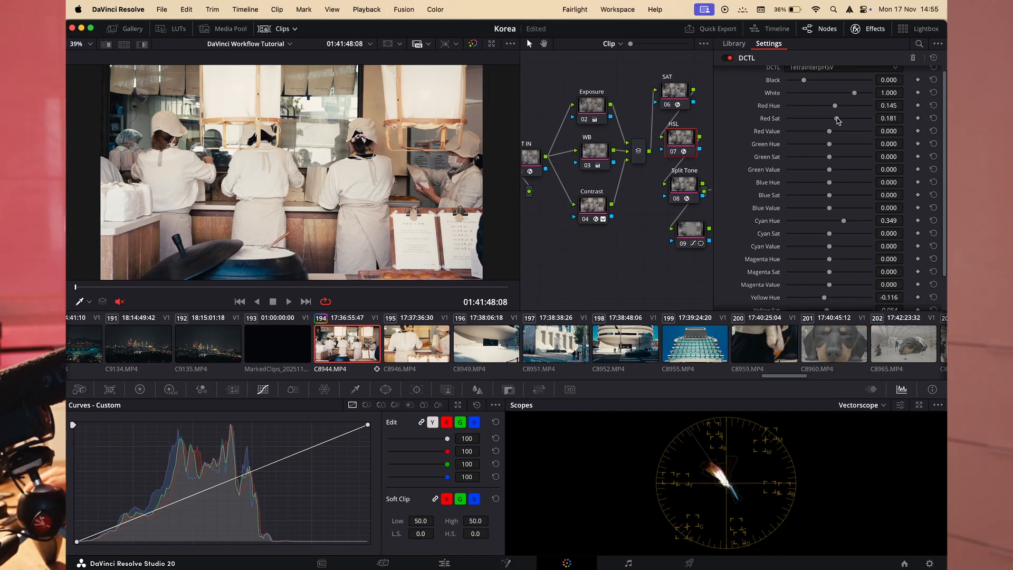
{"action": "left_click_drag", "start_coordinate": [835, 121], "coordinate": [830, 122]}
{"action": "mouse_move", "coordinate": [830, 131]}
{"action": "left_mouse_down"}
{"action": "mouse_move", "coordinate": [785, 142]}
{"action": "mouse_move", "coordinate": [815, 141]}
{"action": "left_mouse_up"}
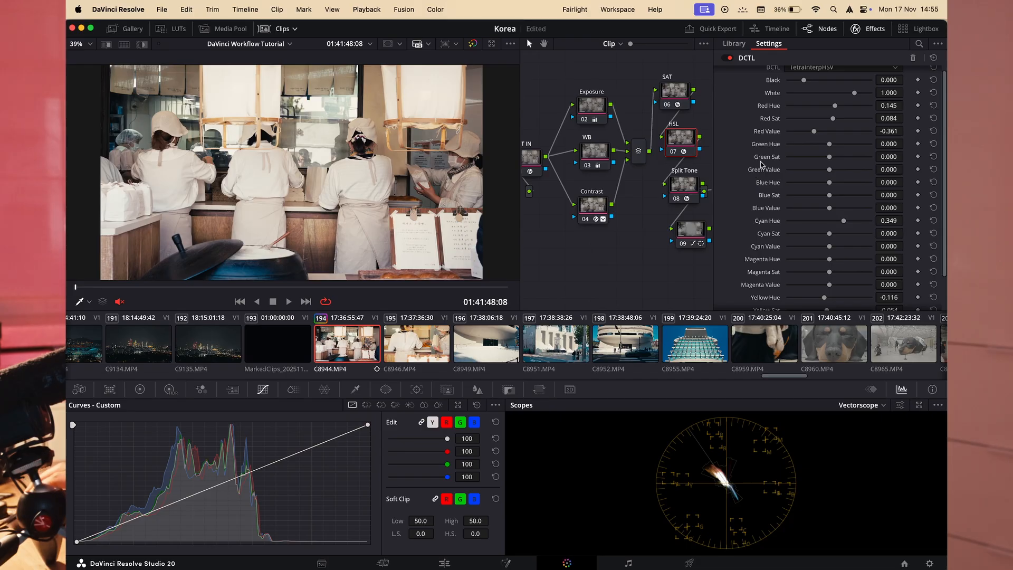
- Set the HSL node's Yellow Hue to 0.084 and Yellow Sat to -0.229
{"action": "scroll", "coordinate": [831, 264], "scroll_direction": "down", "scroll_amount": 3}
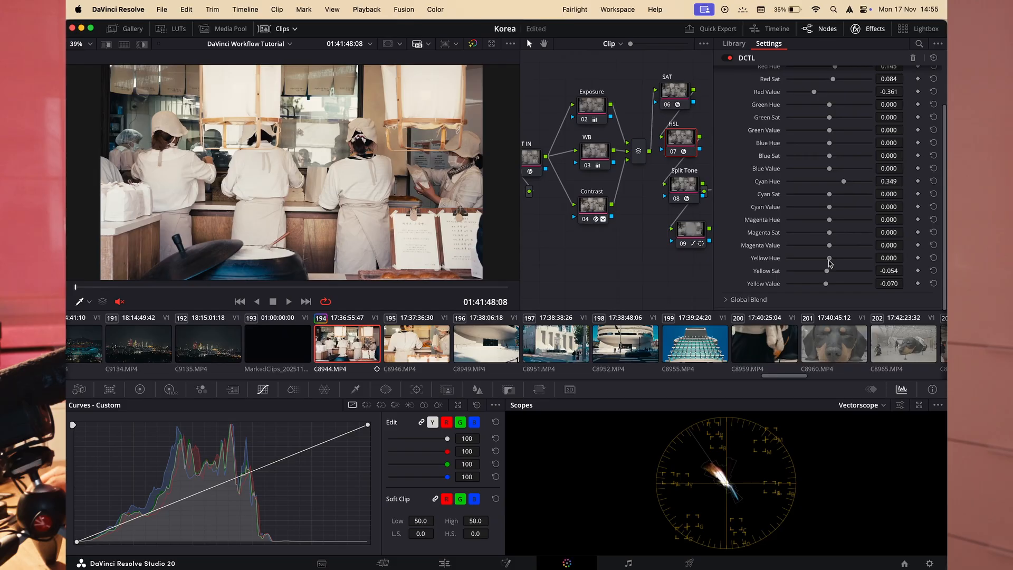
{"action": "left_click_drag", "start_coordinate": [828, 261], "coordinate": [834, 269]}
{"action": "left_click_drag", "start_coordinate": [827, 271], "coordinate": [821, 280]}
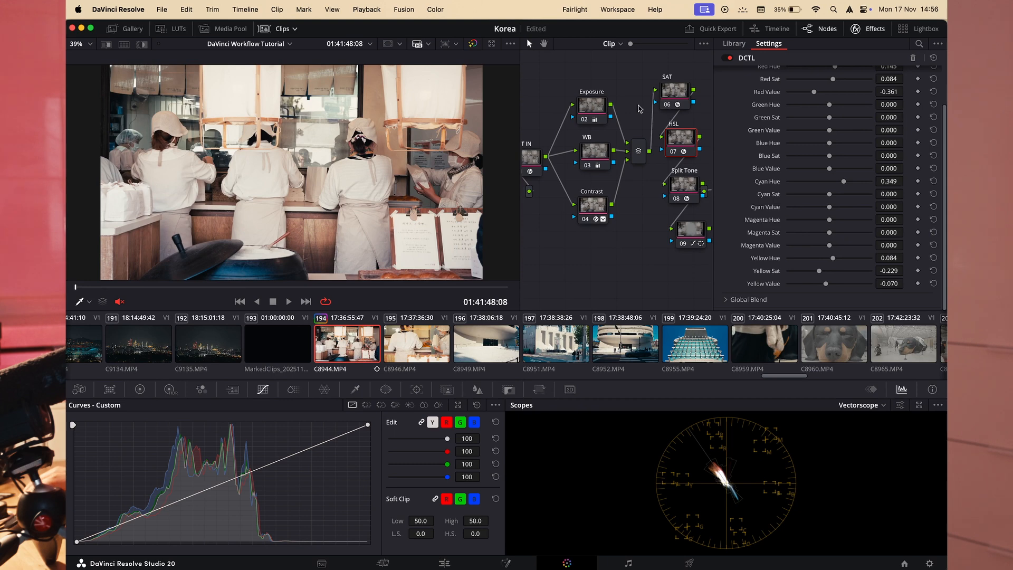
- Toggle the HSL node off and on to compare the red and yellow adjustments in the image and vectorscope
{"action": "key", "text": "super+d"}
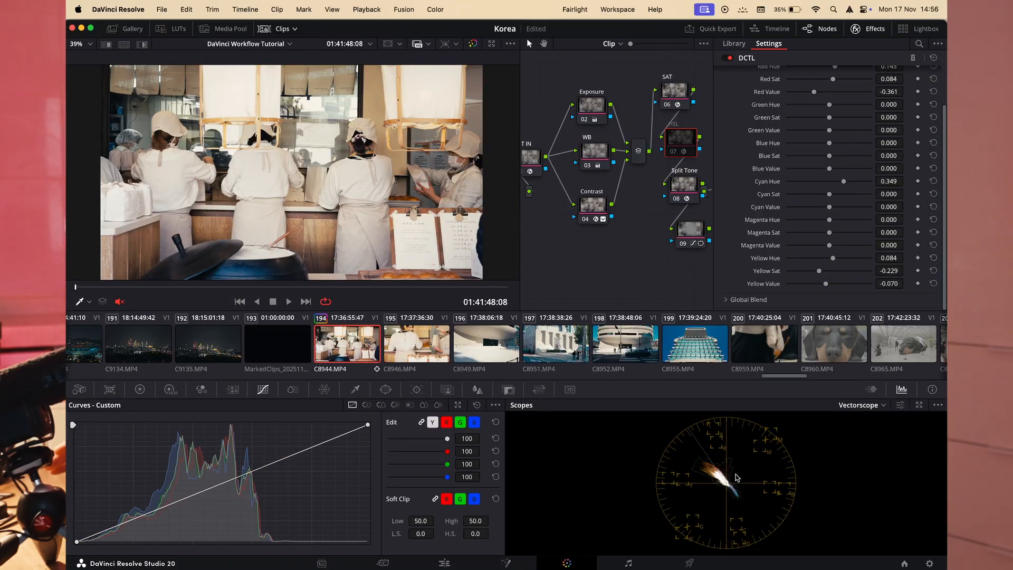
{"action": "key", "text": "super+d"}
{"action": "key", "text": "super+d"}
{"action": "key", "text": "super+d"}
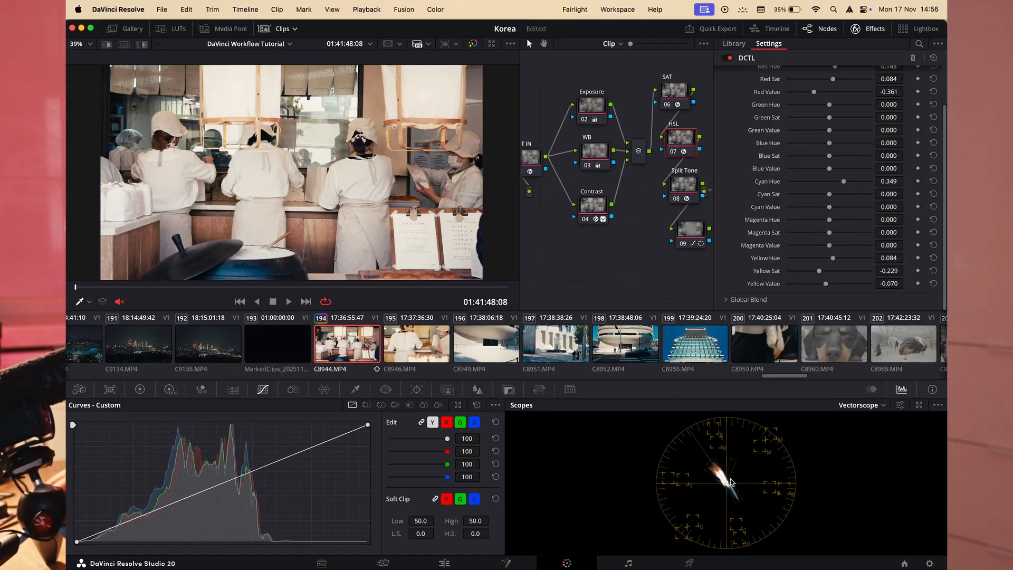
{"action": "key", "text": "super+d"}
{"action": "key", "text": "super+d"}
- Refine the HSL node with Yellow Value 0.590, Yellow Hue 0.120, Red Hue -0.024 and Red Sat -0.048
{"action": "left_click_drag", "start_coordinate": [826, 283], "coordinate": [855, 292]}
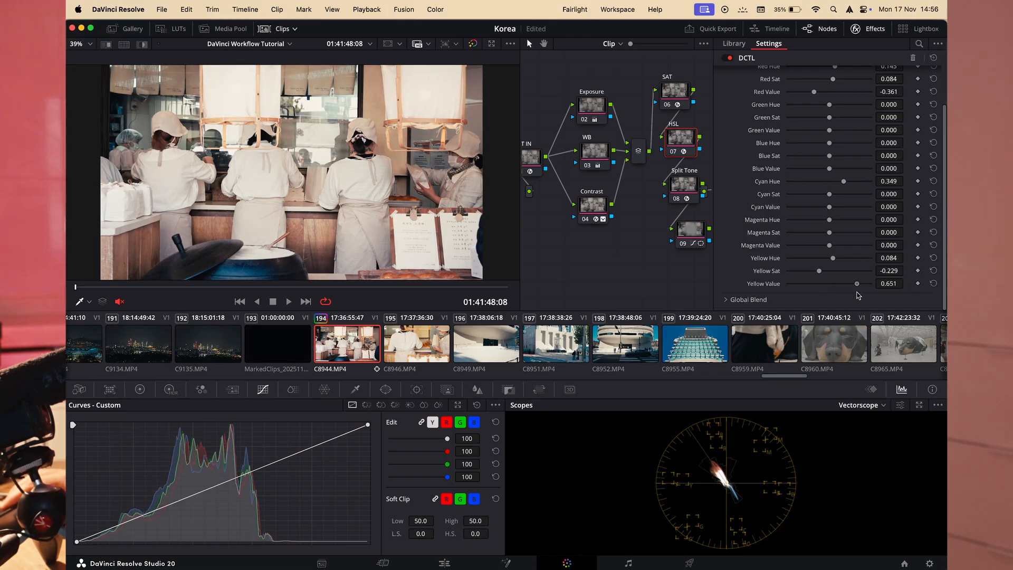
{"action": "left_click_drag", "start_coordinate": [832, 257], "coordinate": [835, 259]}
{"action": "scroll", "coordinate": [832, 158], "scroll_direction": "up", "scroll_amount": 2}
{"action": "left_click_drag", "start_coordinate": [832, 87], "coordinate": [828, 102]}
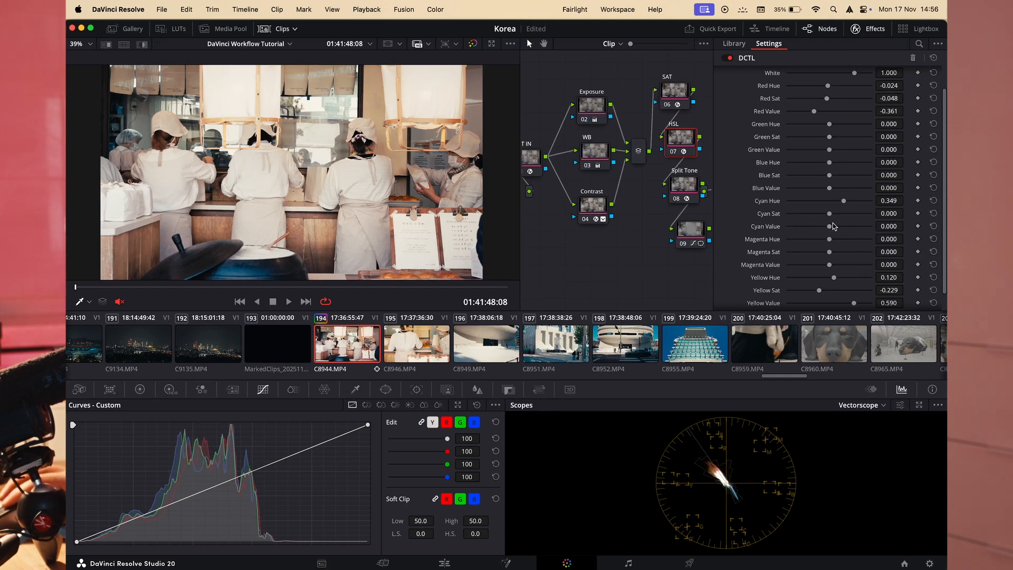
- Set the HSL node's Cyan Sat to -0.217, Blue Sat to -0.120 and Blue Hue to 0.157
{"action": "mouse_move", "coordinate": [830, 162]}
{"action": "left_mouse_down"}
{"action": "mouse_move", "coordinate": [810, 170]}
{"action": "mouse_move", "coordinate": [839, 174]}
{"action": "mouse_move", "coordinate": [800, 174]}
{"action": "mouse_move", "coordinate": [832, 180]}
{"action": "left_mouse_up"}
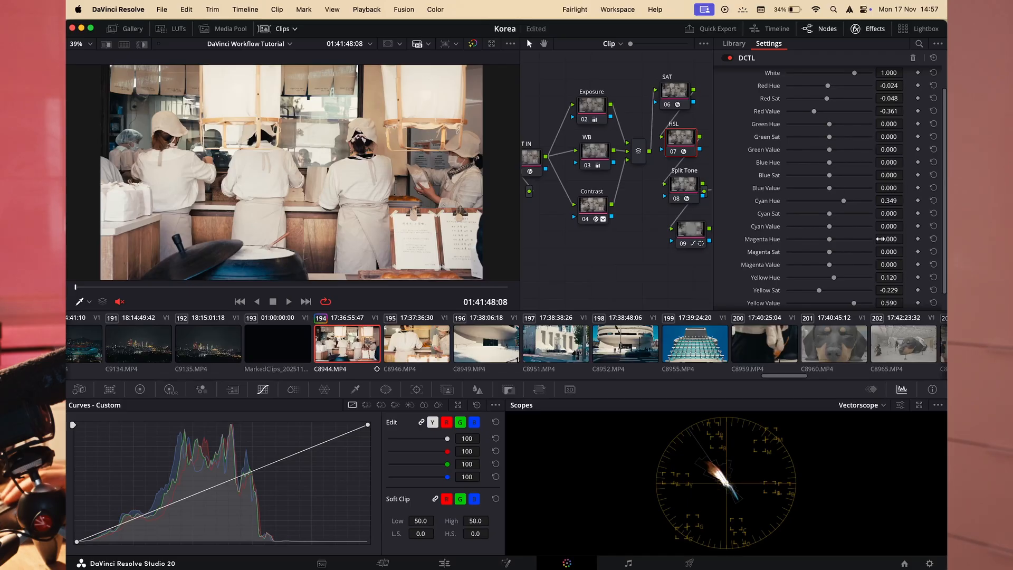
{"action": "left_click_drag", "start_coordinate": [821, 215], "coordinate": [832, 233]}
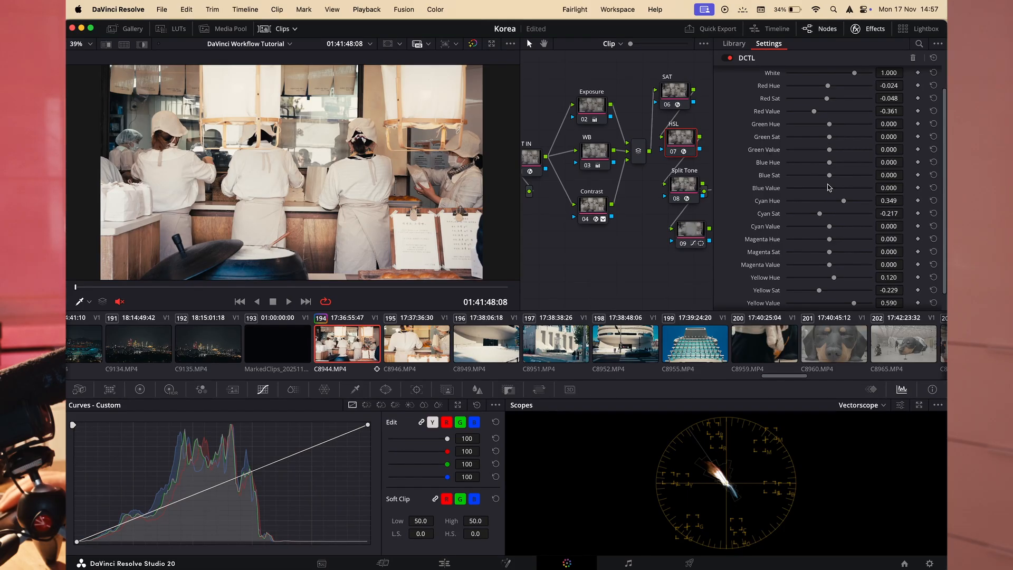
{"action": "mouse_move", "coordinate": [829, 175]}
{"action": "left_mouse_down"}
{"action": "mouse_move", "coordinate": [811, 179]}
{"action": "mouse_move", "coordinate": [826, 185]}
{"action": "left_mouse_up"}
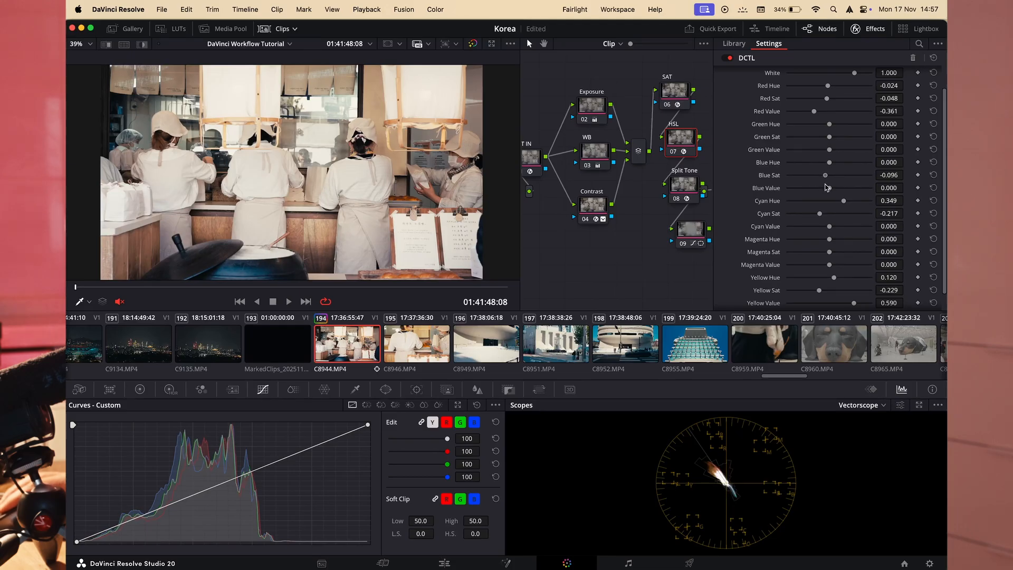
{"action": "left_click_drag", "start_coordinate": [829, 163], "coordinate": [815, 169]}
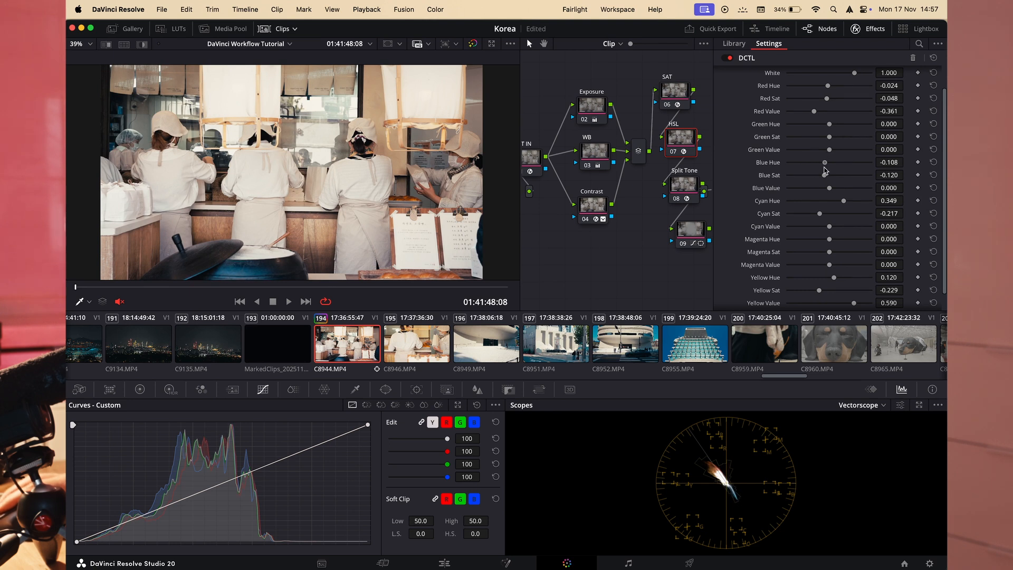
{"action": "left_click_drag", "start_coordinate": [822, 176], "coordinate": [841, 175]}
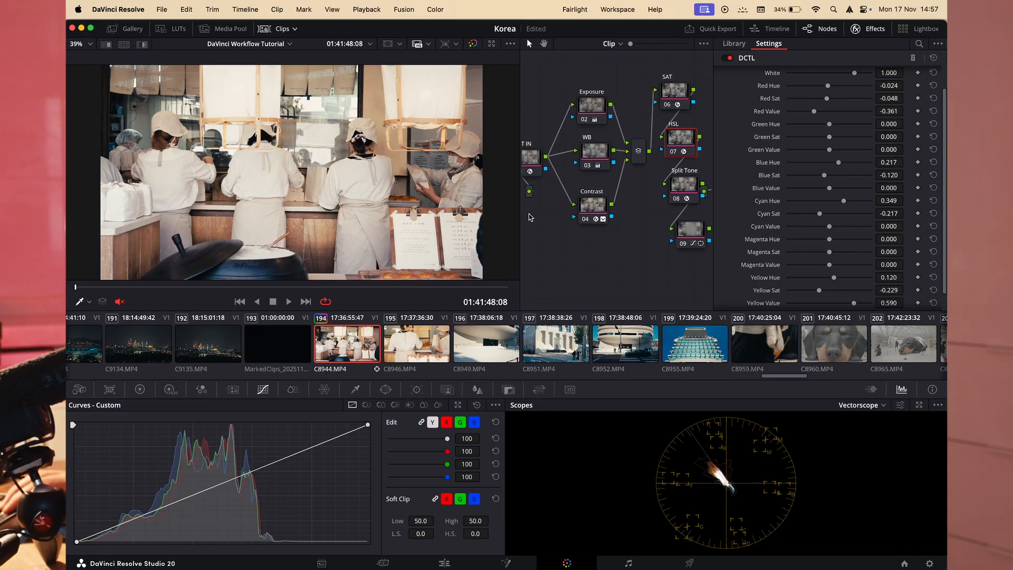
{"action": "left_click", "coordinate": [246, 272]}
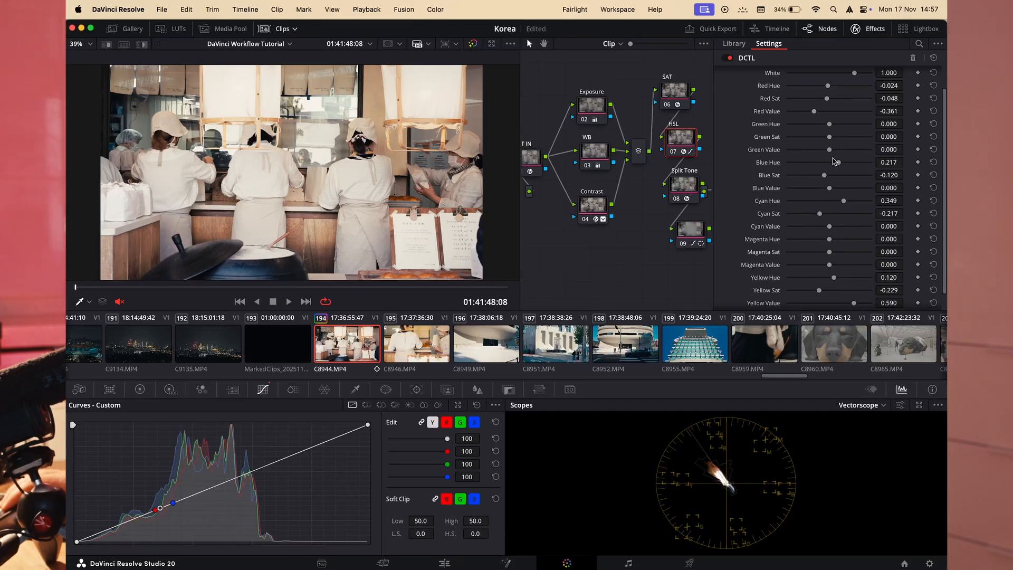
{"action": "left_click_drag", "start_coordinate": [833, 165], "coordinate": [839, 168]}
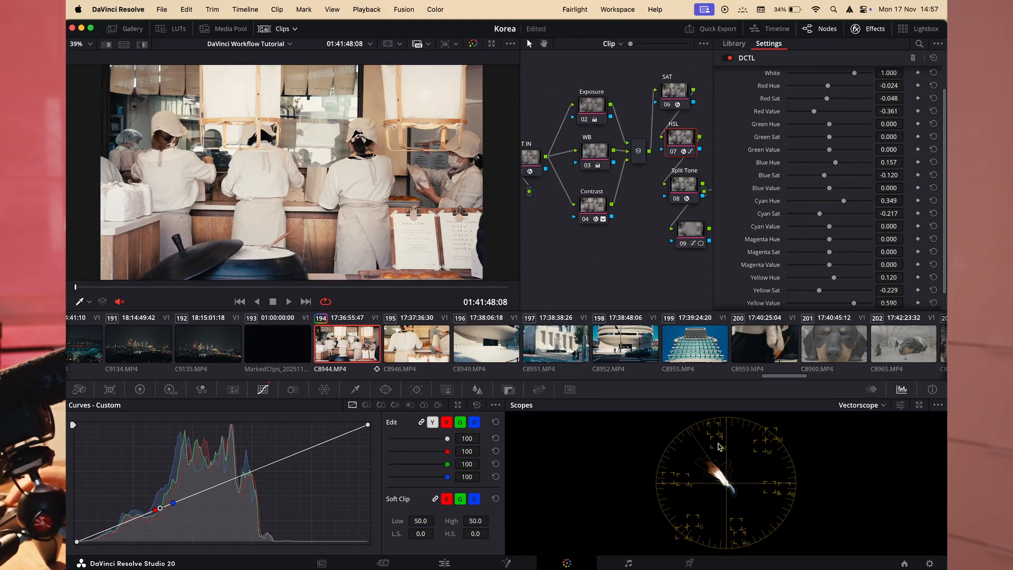
- Toggle the HSL node repeatedly to compare the image and vectorscope with and without all its hue and saturation adjustments
{"action": "key", "text": "super+d"}
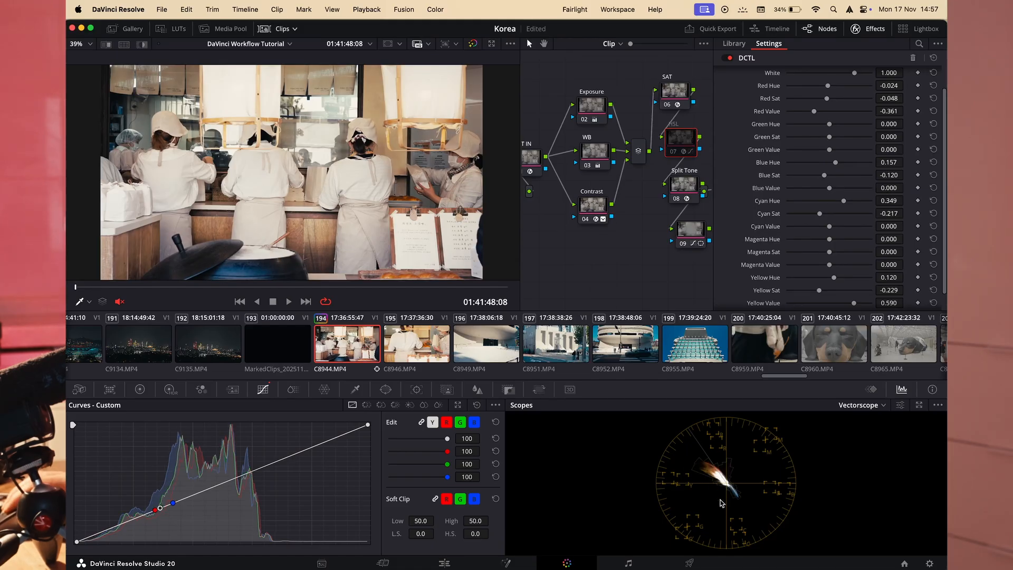
{"action": "key", "text": "super+d"}
{"action": "key", "text": "super+d"}
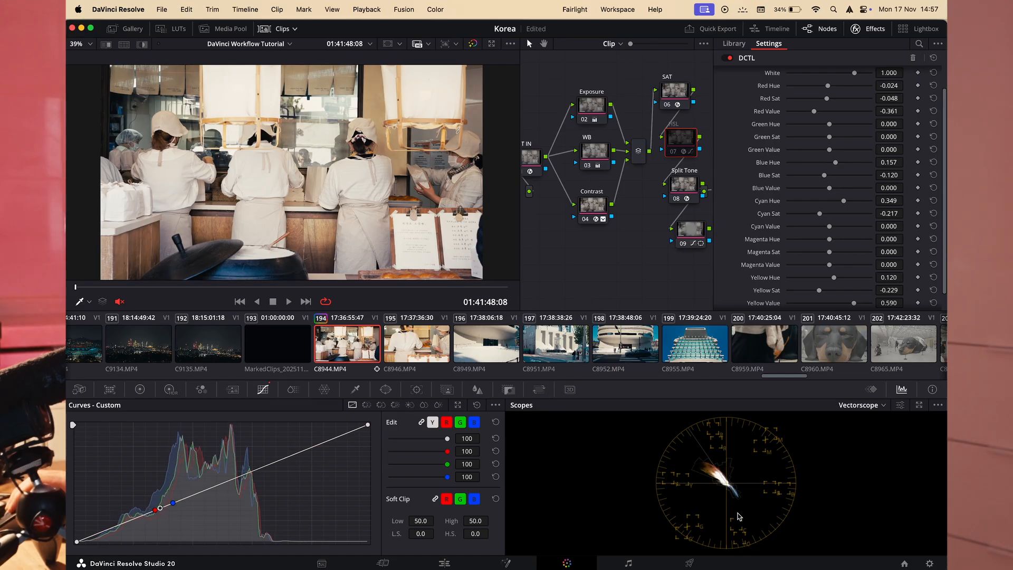
{"action": "key", "text": "super+d"}
{"action": "key", "text": "super+d"}
{"action": "key", "text": "super+d"}
{"action": "key", "text": "super+d"}
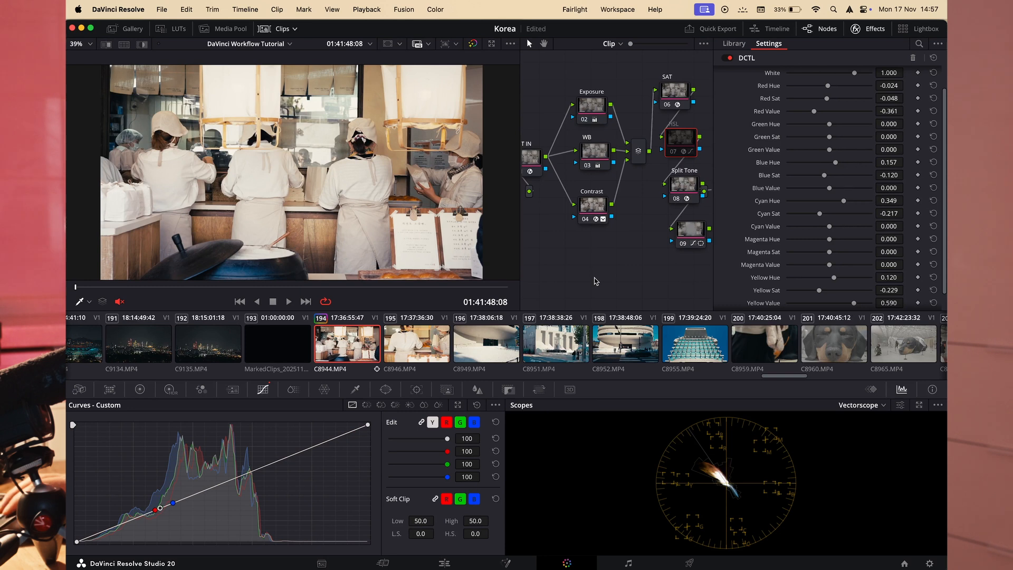
{"action": "key", "text": "super+d"}
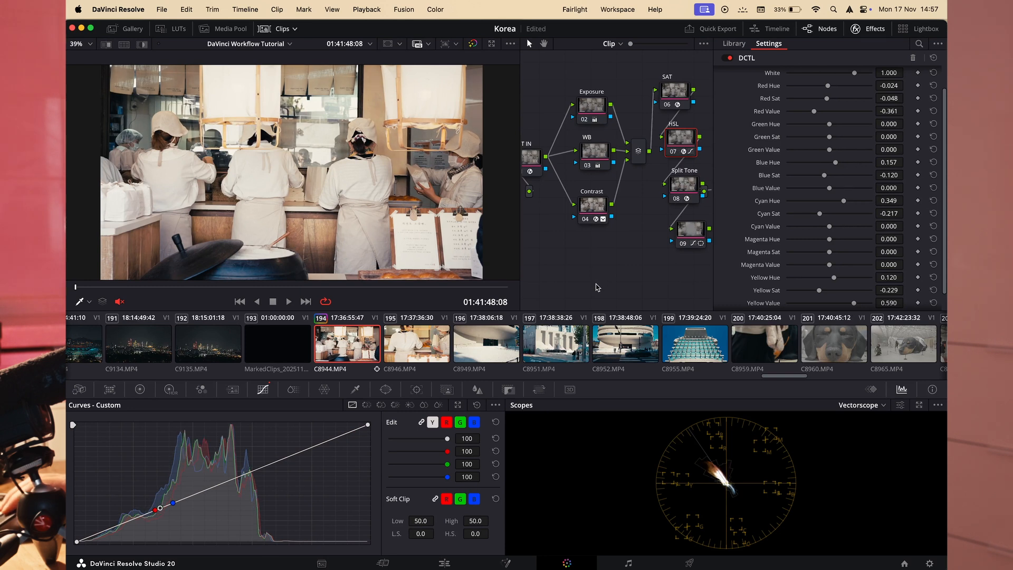
{"action": "key", "text": "super+d"}
{"action": "key", "text": "super+d"}
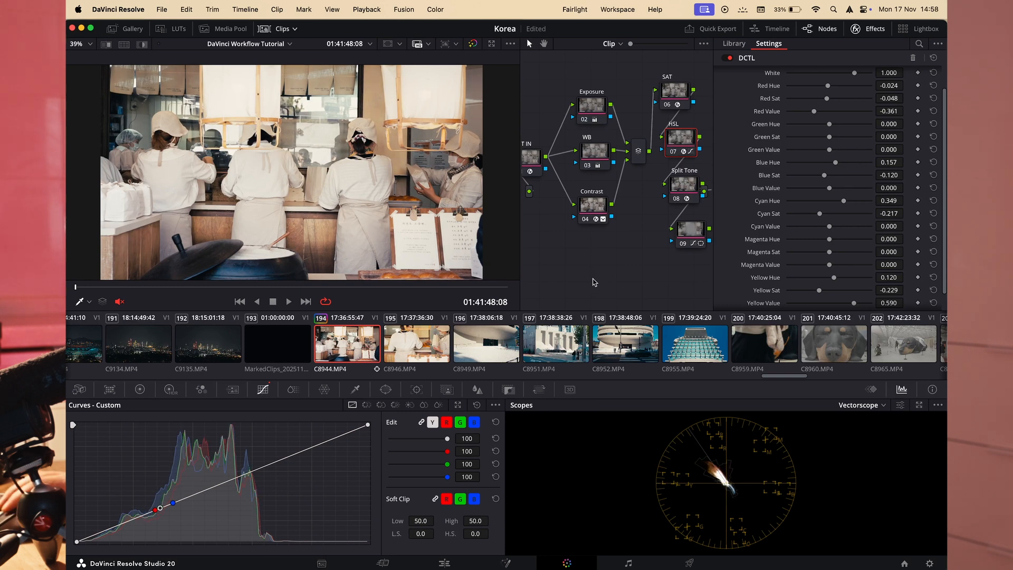
- Set the Split Tone node's Strength to 0.747 and toggle the node to compare the result
{"action": "left_click", "coordinate": [691, 187]}
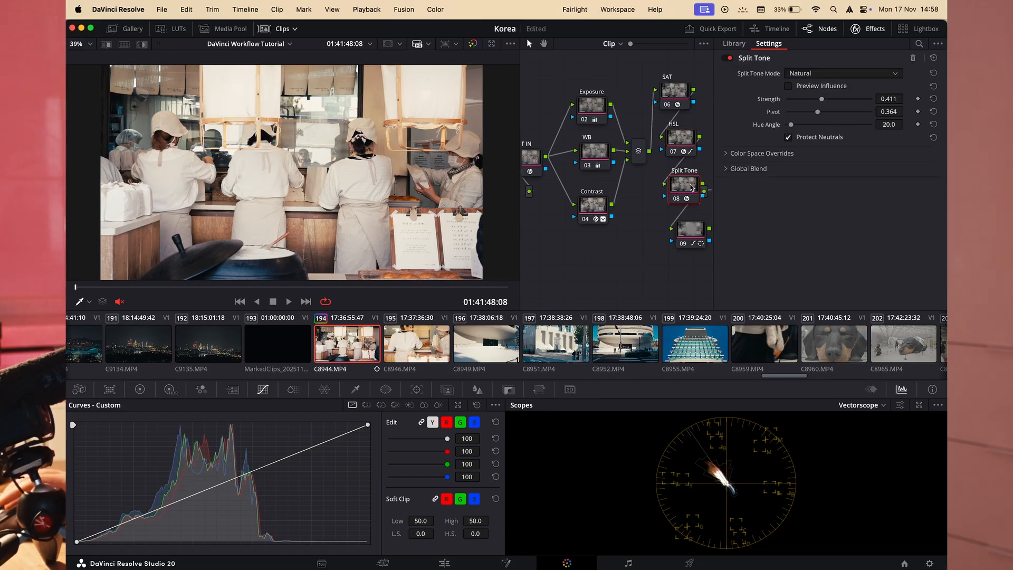
{"action": "left_click", "coordinate": [855, 29]}
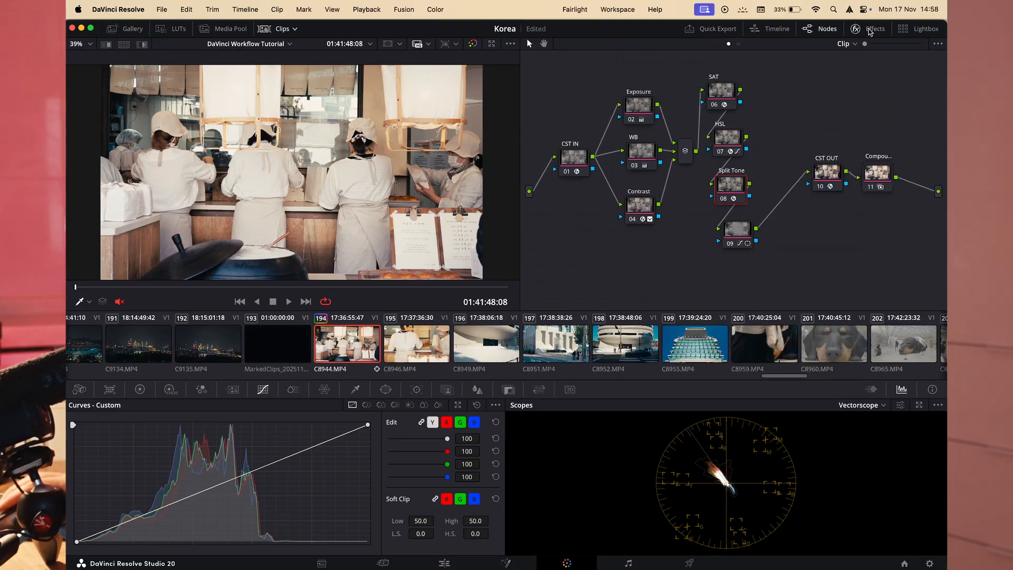
{"action": "left_click", "coordinate": [855, 29]}
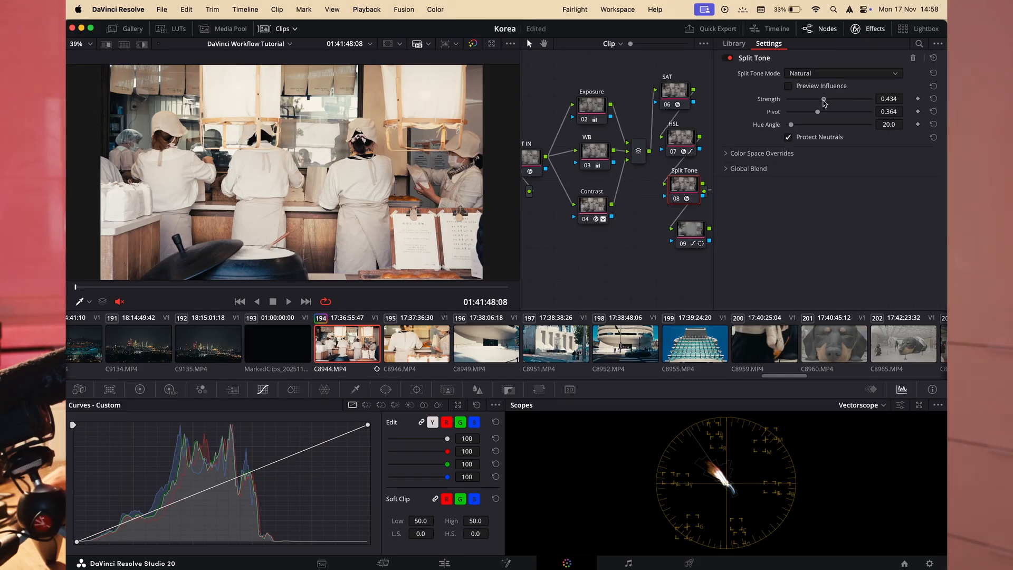
{"action": "mouse_move", "coordinate": [844, 100]}
{"action": "left_mouse_down"}
{"action": "mouse_move", "coordinate": [864, 100]}
{"action": "mouse_move", "coordinate": [860, 110]}
{"action": "mouse_move", "coordinate": [835, 113]}
{"action": "left_mouse_up"}
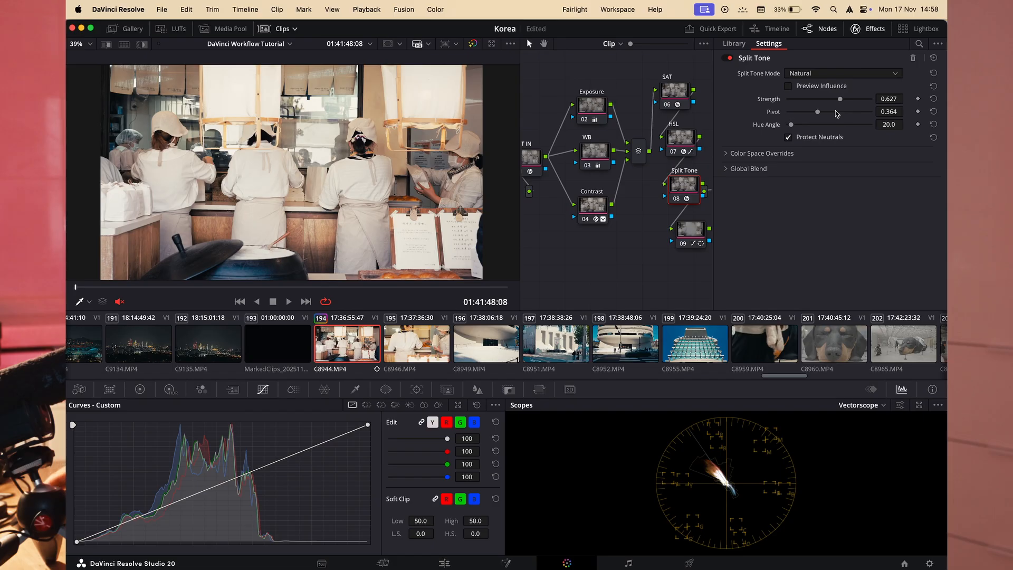
{"action": "mouse_move", "coordinate": [837, 110]}
{"action": "left_mouse_down"}
{"action": "mouse_move", "coordinate": [668, 126]}
{"action": "mouse_move", "coordinate": [920, 131]}
{"action": "left_mouse_up"}
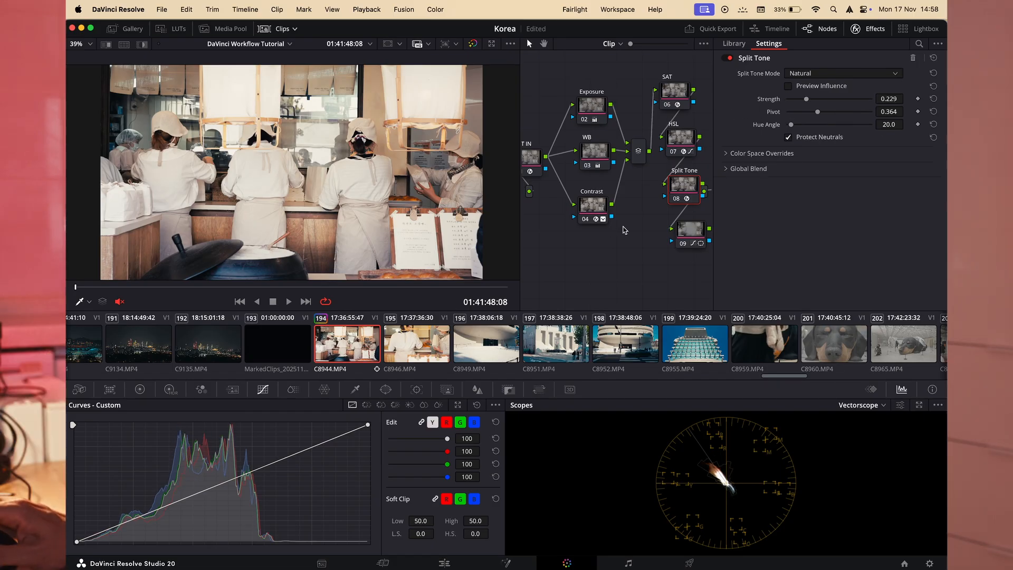
{"action": "left_click_drag", "start_coordinate": [807, 102], "coordinate": [863, 114]}
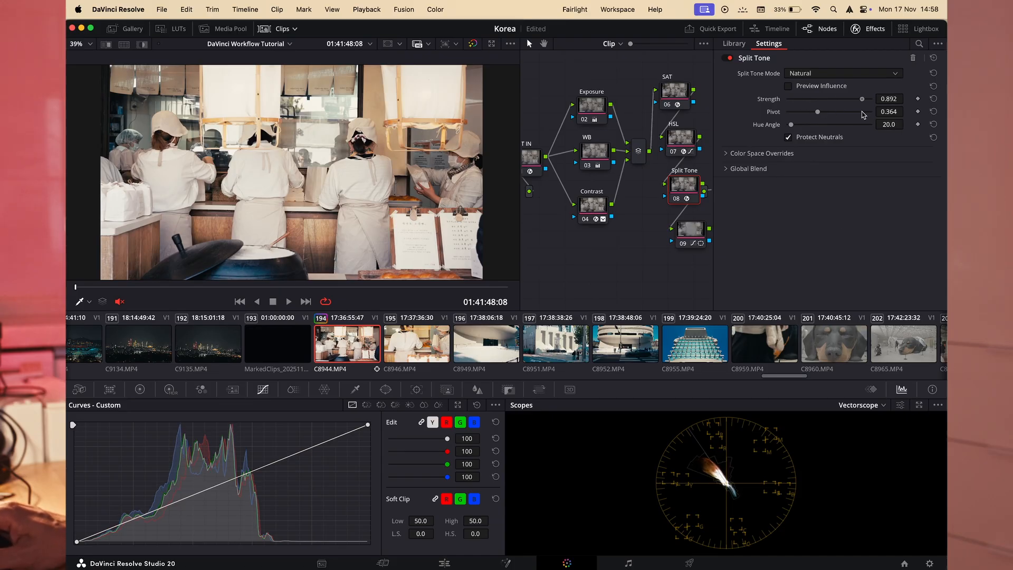
{"action": "left_click_drag", "start_coordinate": [851, 115], "coordinate": [850, 114]}
{"action": "key", "text": "super+d"}
{"action": "key", "text": "super+d"}
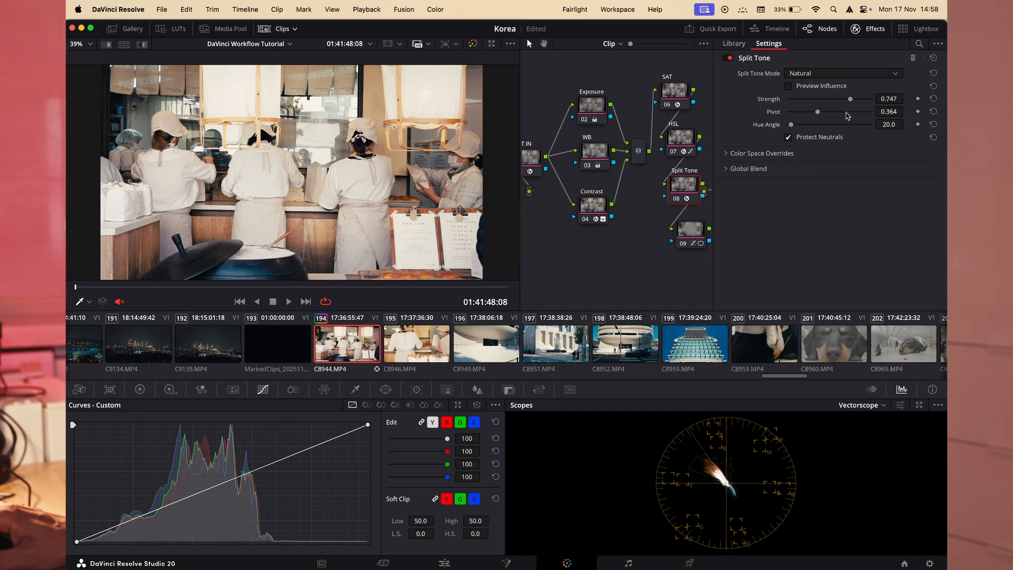
{"action": "key", "text": "super+d"}
{"action": "key", "text": "super+d"}
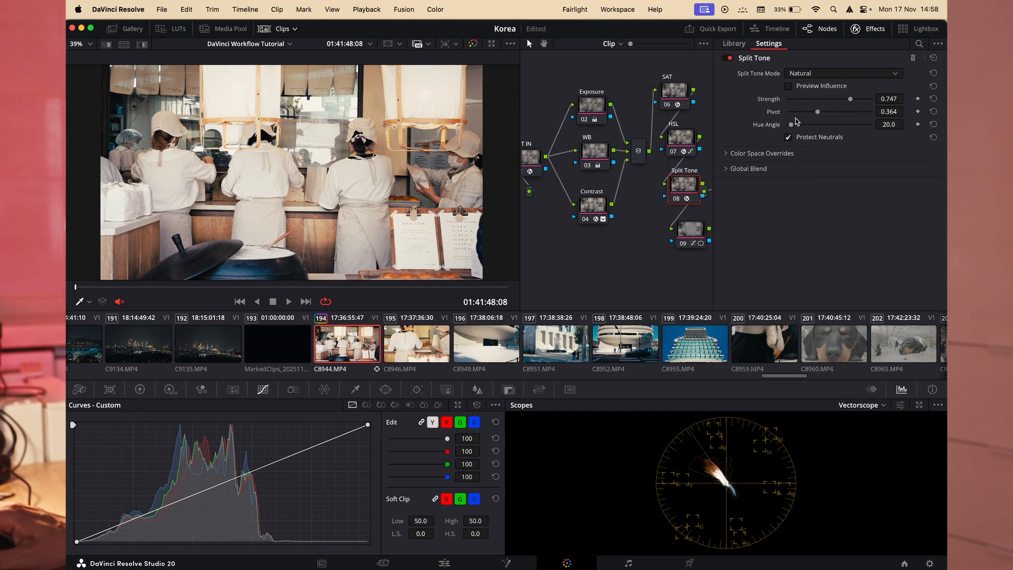
- Set the Split Tone node's Pivot to 0.295 and Hue Angle to 32.5, and the SAT node's Saturation to 0.819
{"action": "mouse_move", "coordinate": [816, 113]}
{"action": "left_mouse_down"}
{"action": "mouse_move", "coordinate": [795, 113]}
{"action": "mouse_move", "coordinate": [836, 128]}
{"action": "left_mouse_up"}
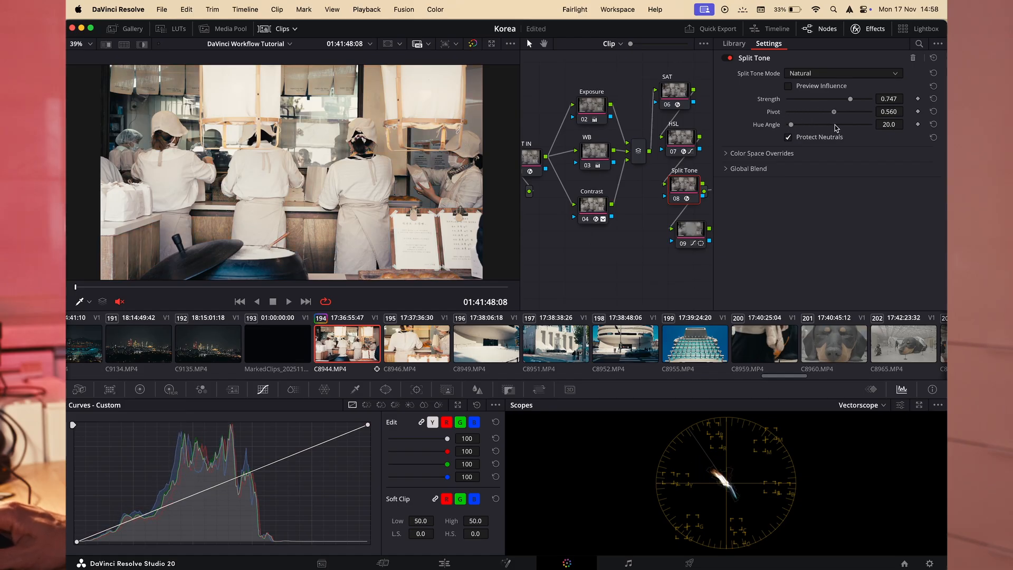
{"action": "mouse_move", "coordinate": [811, 131]}
{"action": "left_mouse_down"}
{"action": "mouse_move", "coordinate": [803, 135]}
{"action": "mouse_move", "coordinate": [814, 138]}
{"action": "left_mouse_up"}
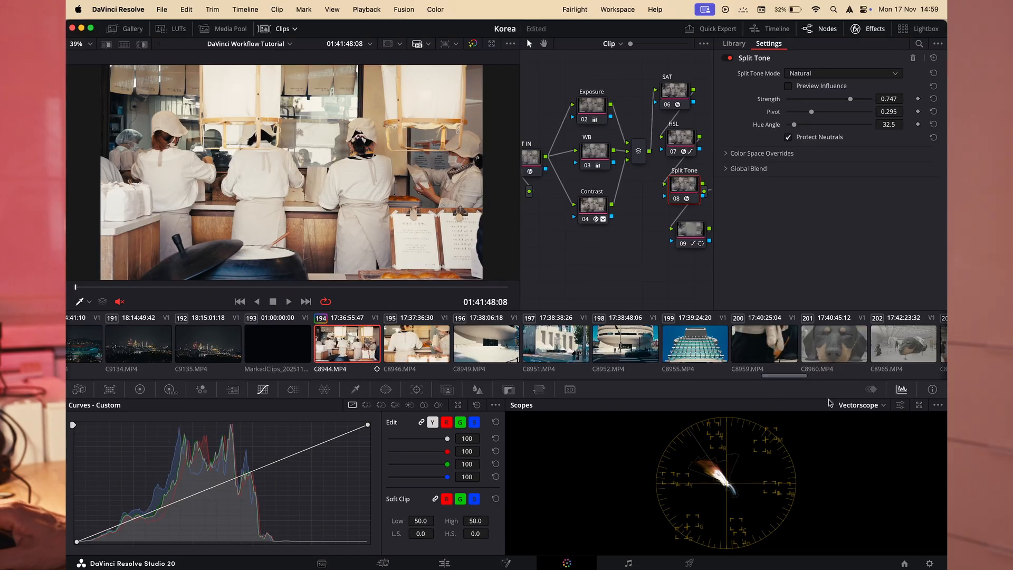
{"action": "left_click", "coordinate": [675, 91]}
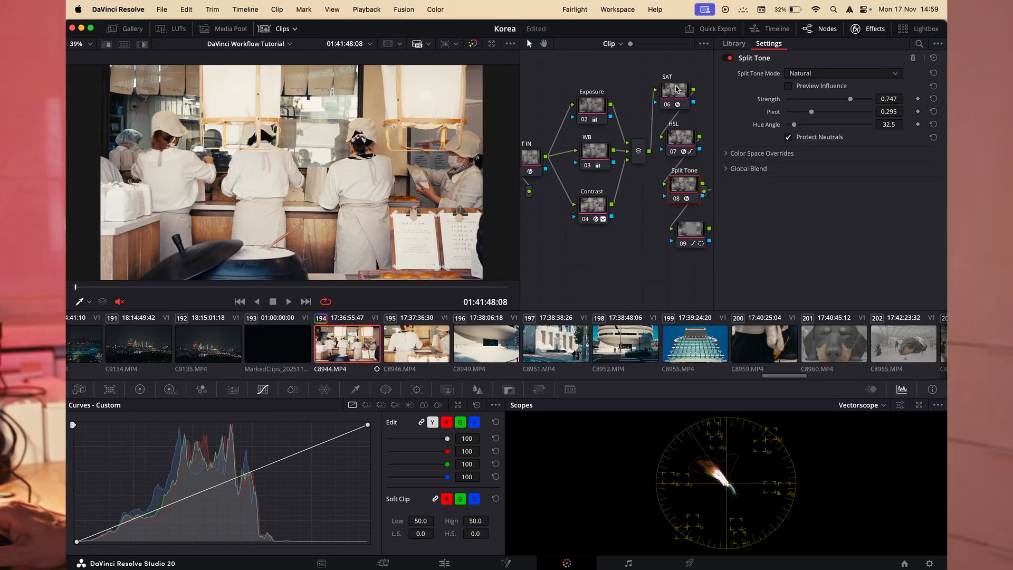
{"action": "left_click_drag", "start_coordinate": [825, 87], "coordinate": [822, 89]}
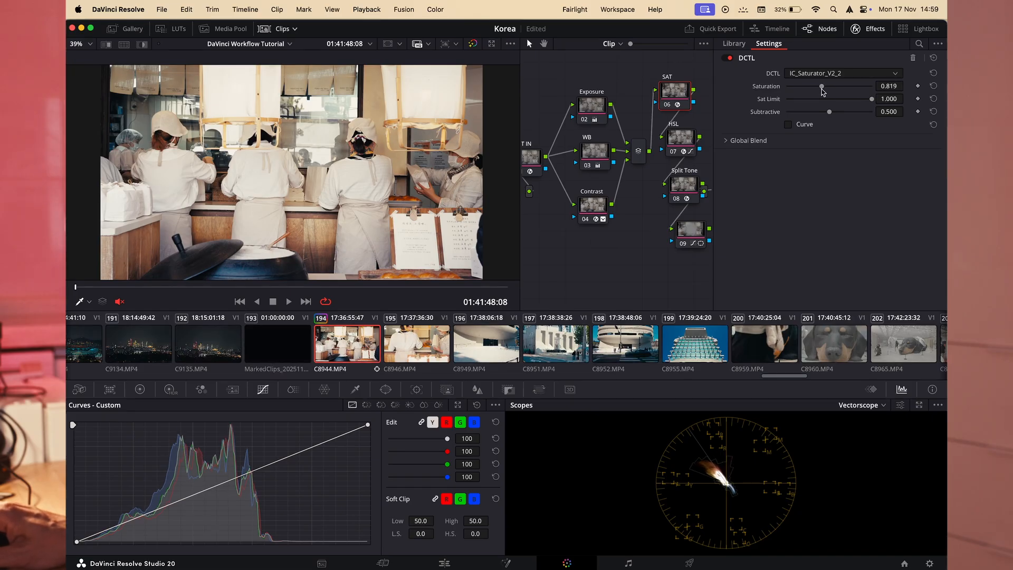
- Set the Split Tone node's Hue Angle to 6.5 and toggle the node to compare the result
{"action": "left_click", "coordinate": [684, 184]}
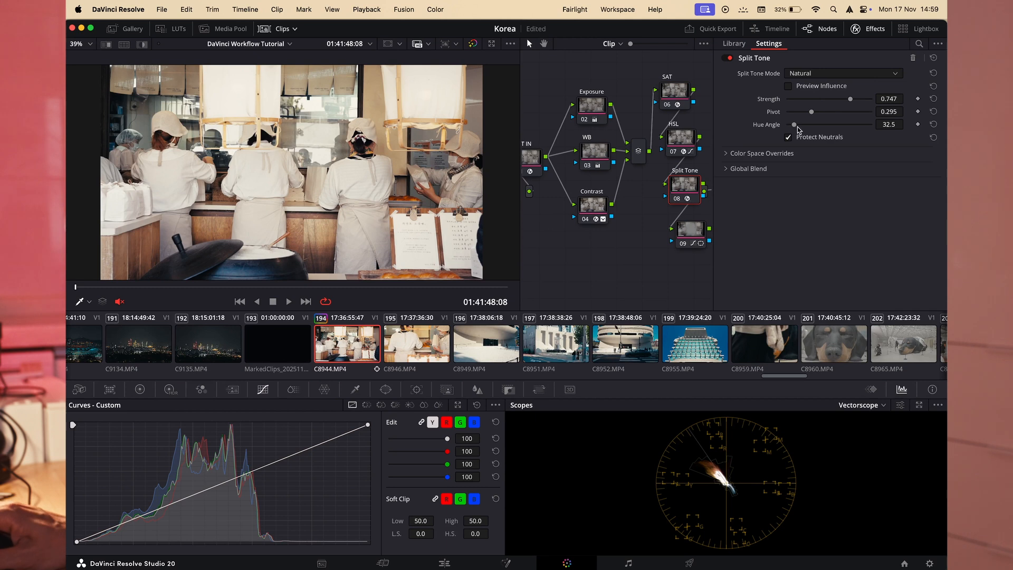
{"action": "mouse_move", "coordinate": [818, 128]}
{"action": "left_mouse_down"}
{"action": "mouse_move", "coordinate": [842, 134]}
{"action": "mouse_move", "coordinate": [789, 135]}
{"action": "mouse_move", "coordinate": [840, 137]}
{"action": "mouse_move", "coordinate": [789, 147]}
{"action": "left_mouse_up"}
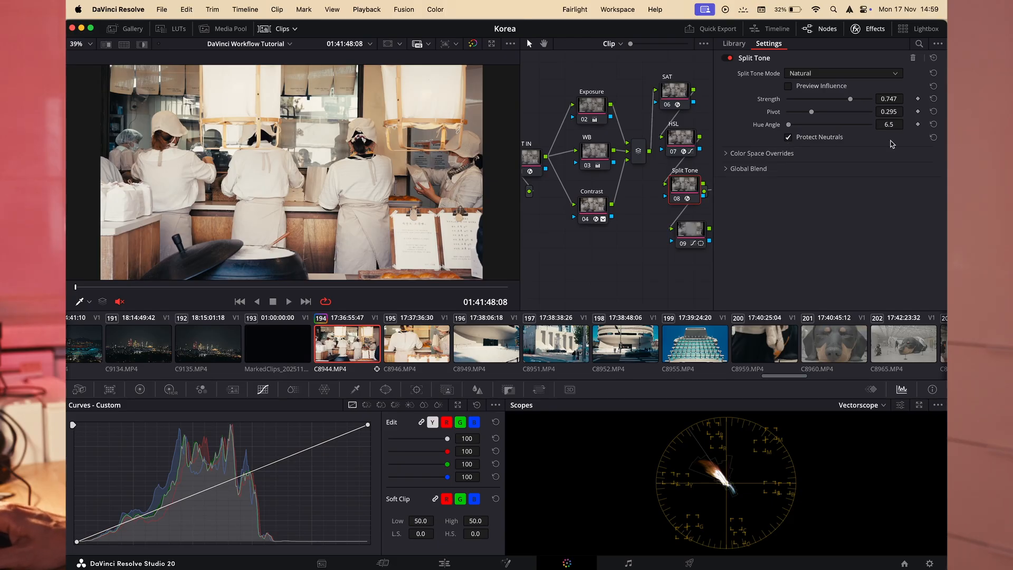
{"action": "key", "text": "ctrl+d"}
{"action": "key", "text": "ctrl+d"}
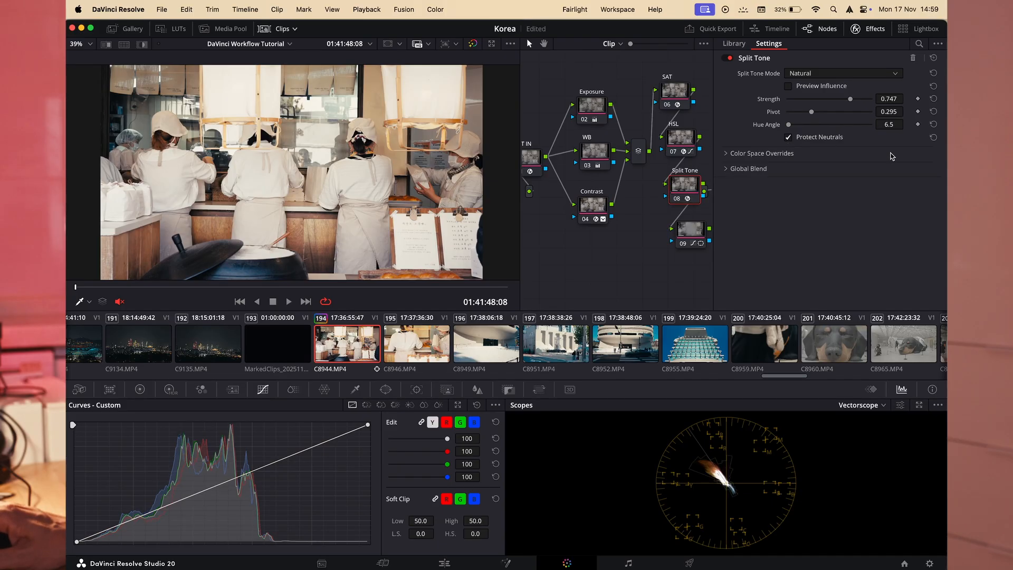
{"action": "key", "text": "ctrl+d"}
{"action": "key", "text": "ctrl+d"}
- Check node 09's circular window and pull the midpoint of its custom curve down slightly to darken the image
{"action": "left_click", "coordinate": [690, 229]}
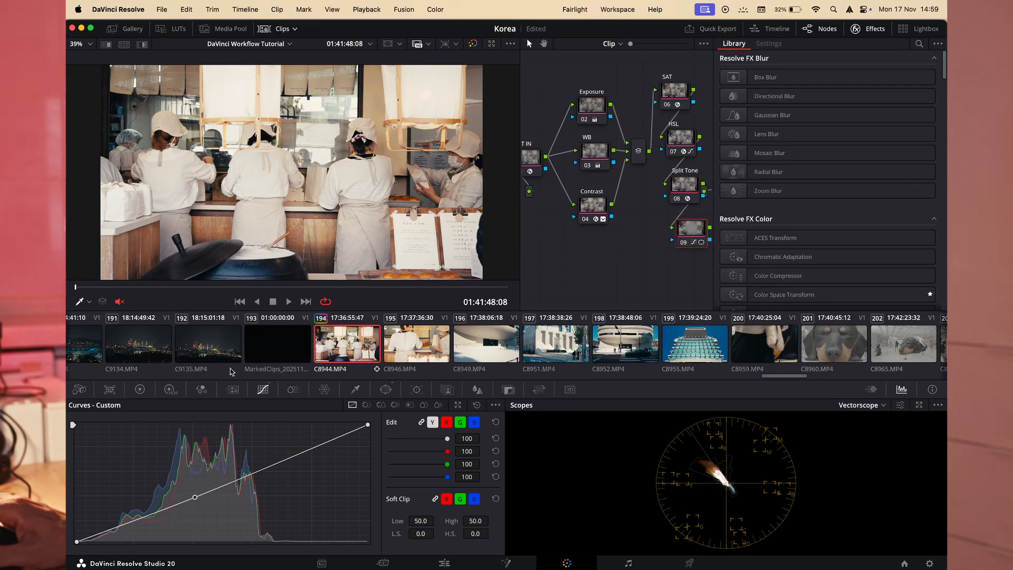
{"action": "left_click", "coordinate": [386, 393]}
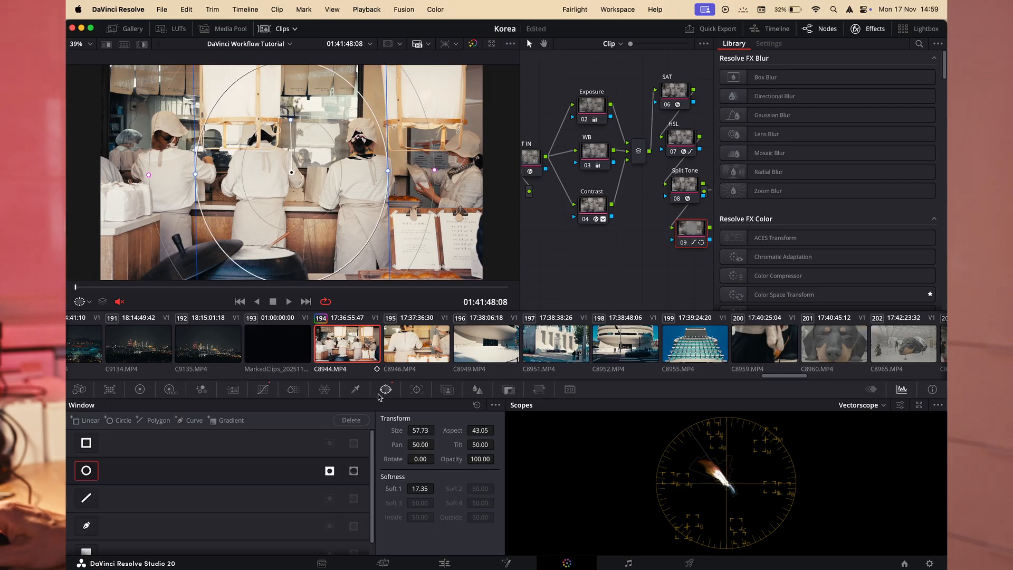
{"action": "left_click_drag", "start_coordinate": [195, 177], "coordinate": [157, 190]}
{"action": "scroll", "coordinate": [280, 206], "scroll_direction": "down", "scroll_amount": 4}
{"action": "left_click", "coordinate": [263, 389]}
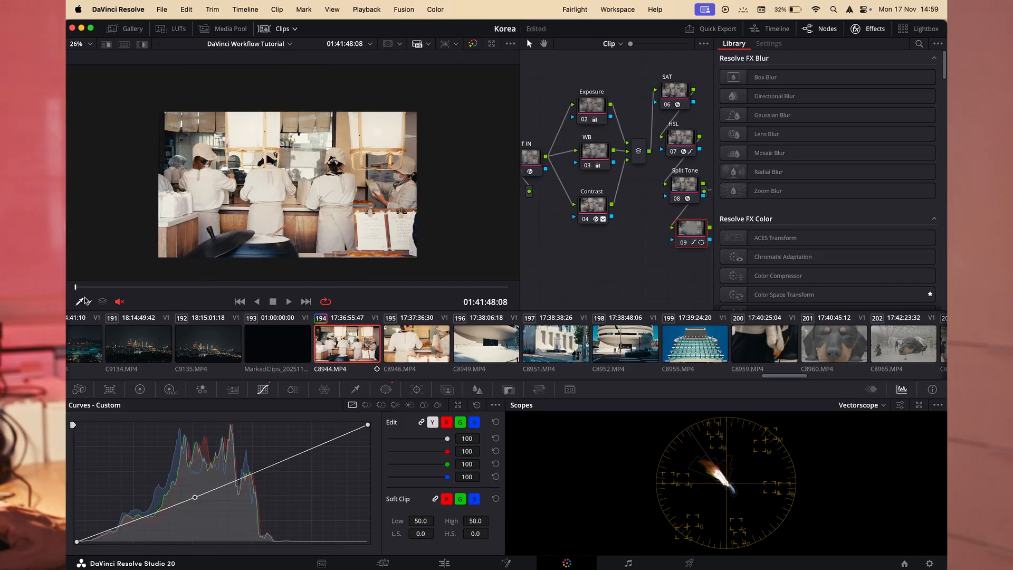
{"action": "scroll", "coordinate": [233, 158], "scroll_direction": "up", "scroll_amount": 3}
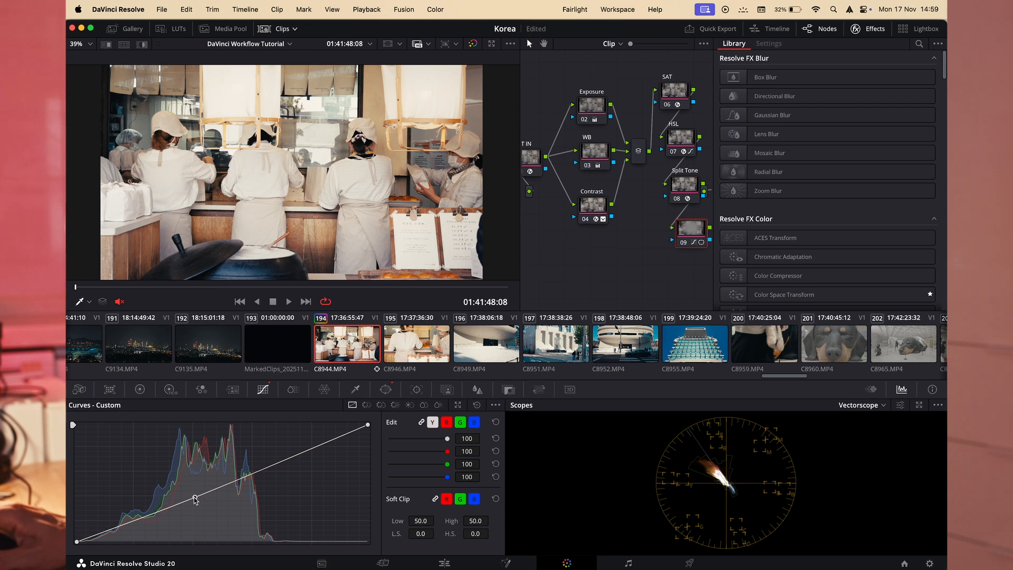
{"action": "left_click_drag", "start_coordinate": [195, 499], "coordinate": [197, 505]}
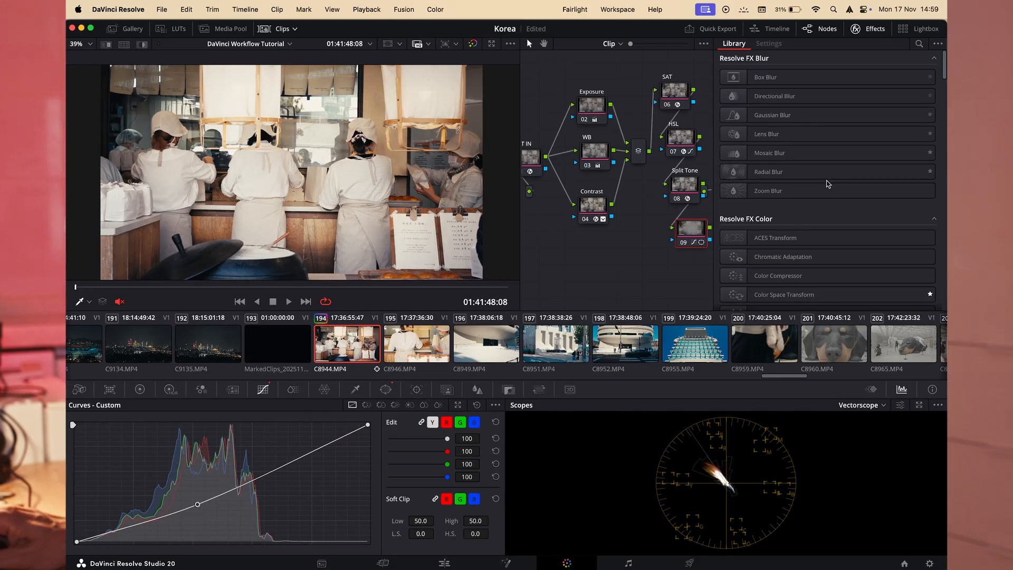
- Decompose the compound node that follows CST OUT into its individual nodes
{"action": "left_click", "coordinate": [874, 27]}
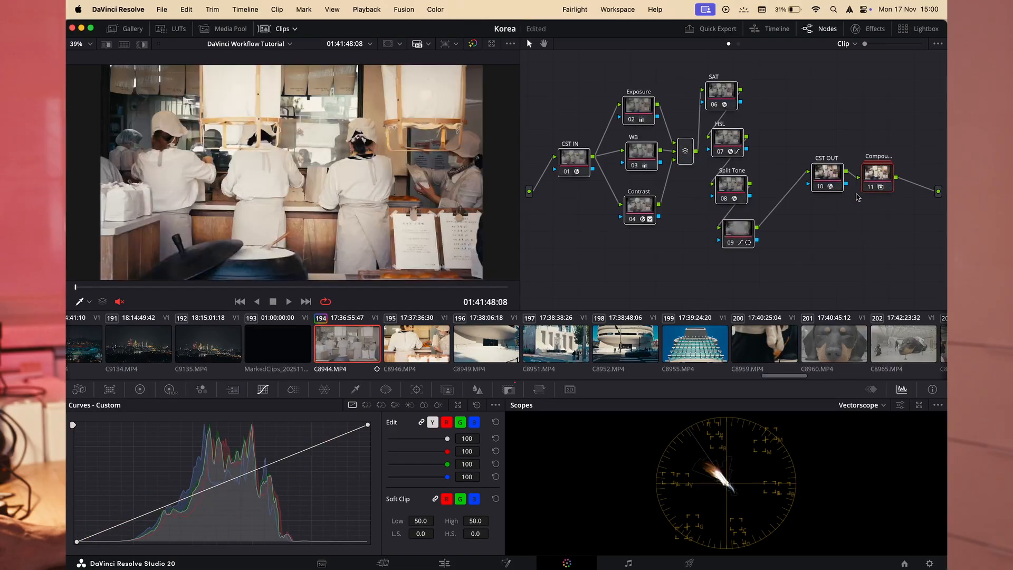
{"action": "left_click_drag", "start_coordinate": [879, 179], "coordinate": [857, 165]}
{"action": "right_click", "coordinate": [855, 166]}
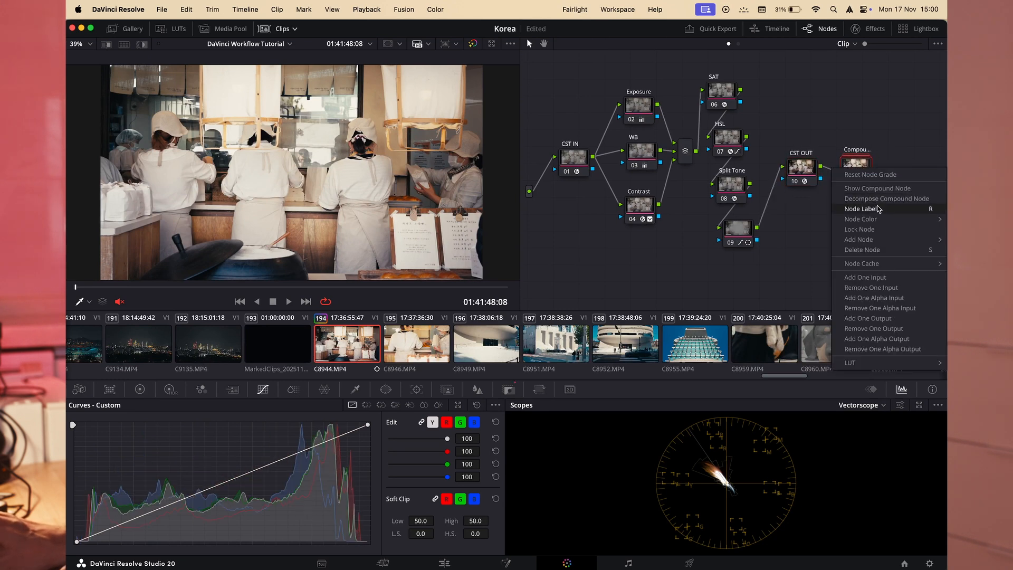
{"action": "left_click", "coordinate": [874, 200]}
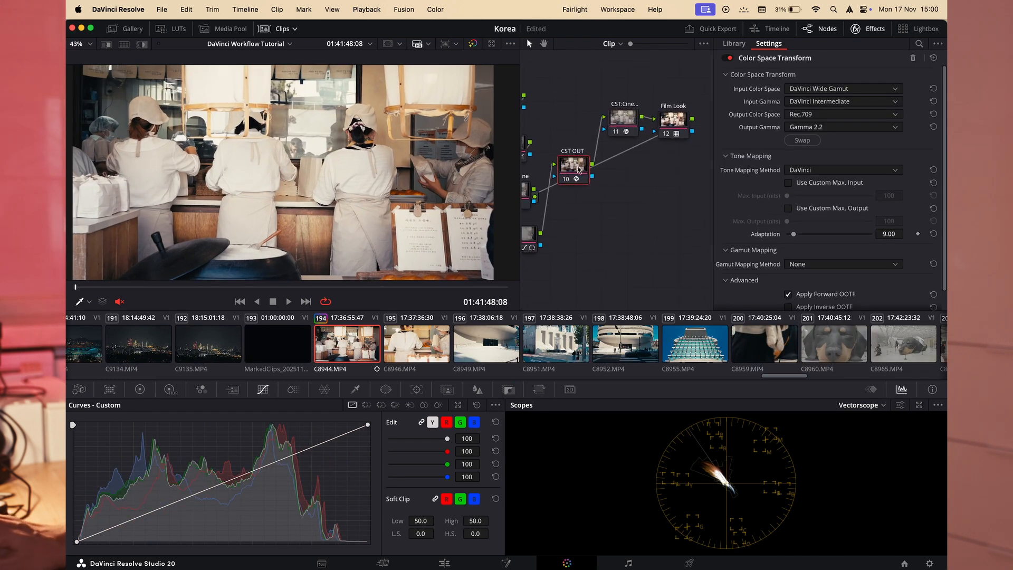
- Examine the Color Space Transform settings of the CST OUT node and the Cineon CST node
{"action": "left_click", "coordinate": [682, 176]}
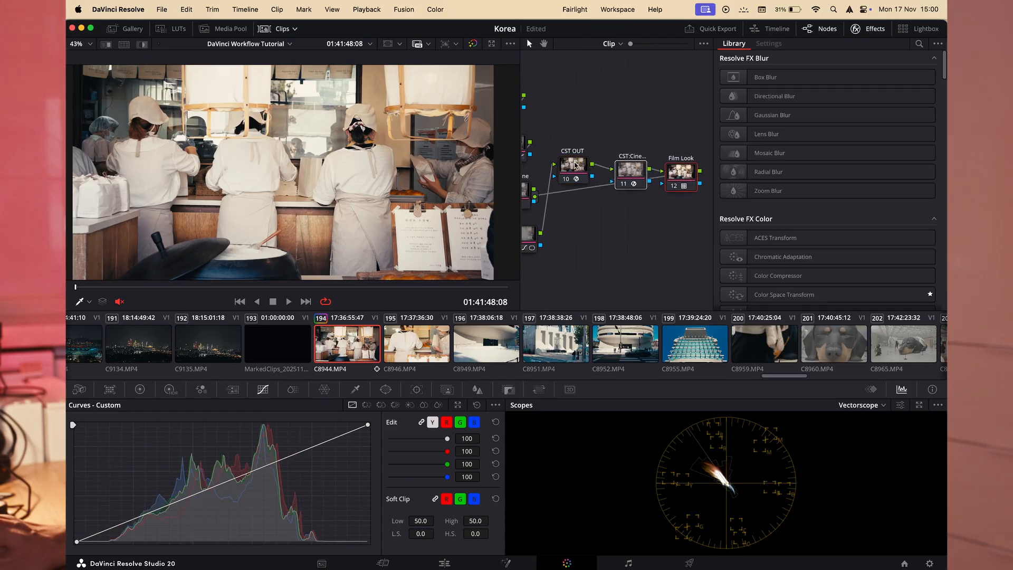
{"action": "left_click", "coordinate": [575, 166]}
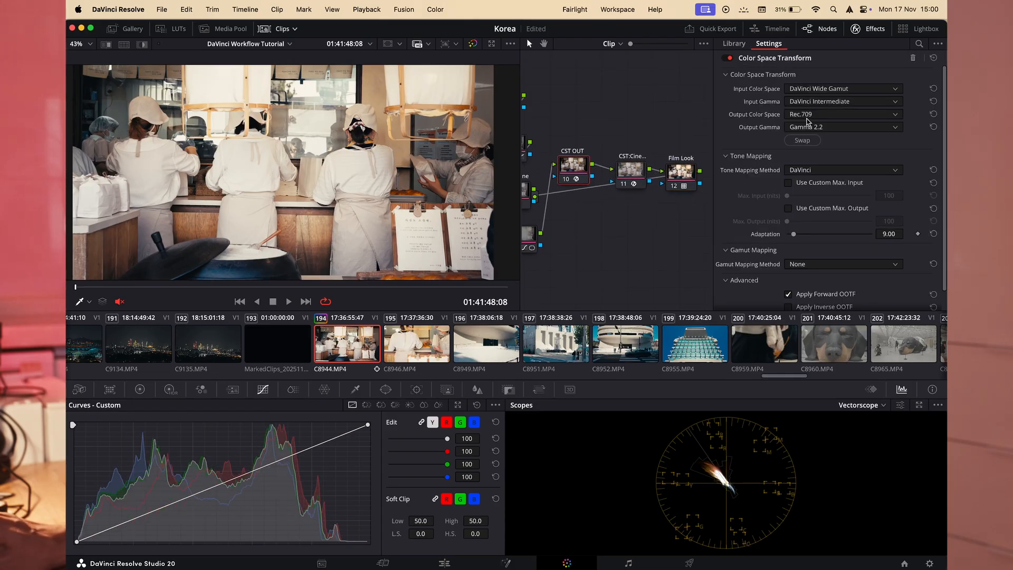
{"action": "left_click", "coordinate": [633, 179]}
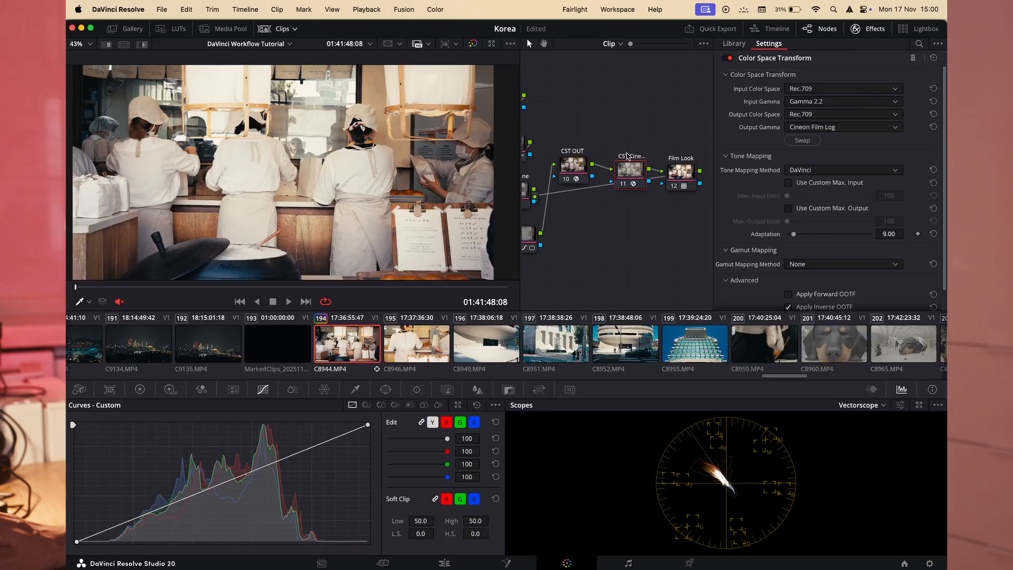
{"action": "left_click_drag", "start_coordinate": [633, 175], "coordinate": [625, 136]}
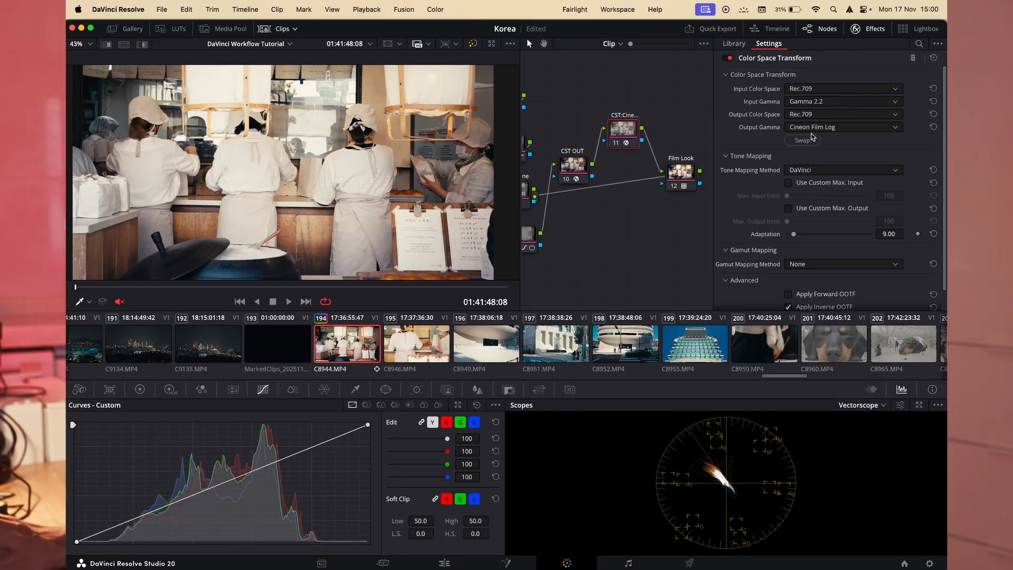
- Move the Film Look node beside the Cineon CST node and check which Film Looks LUT it uses
{"action": "left_click", "coordinate": [679, 176]}
{"action": "left_click_drag", "start_coordinate": [679, 176], "coordinate": [669, 134]}
{"action": "right_click", "coordinate": [669, 133]}
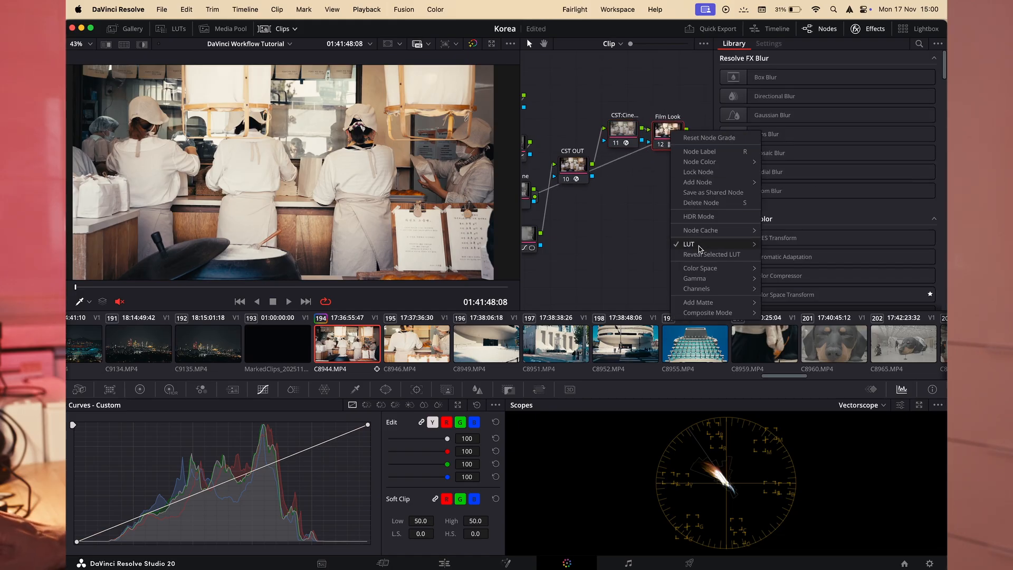
{"action": "mouse_move", "coordinate": [702, 244]}
{"action": "mouse_move", "coordinate": [791, 329]}
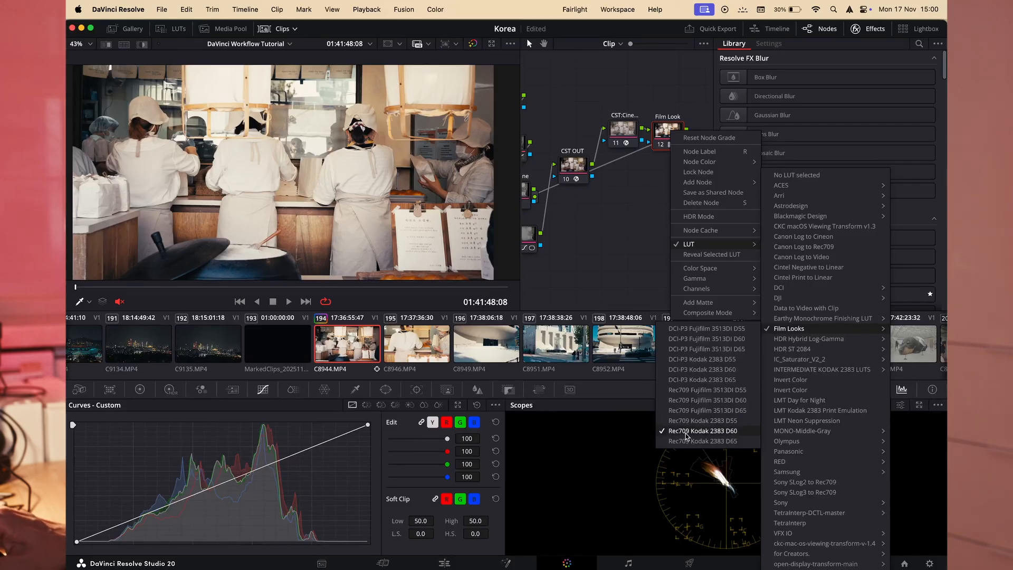
{"action": "left_click", "coordinate": [621, 245]}
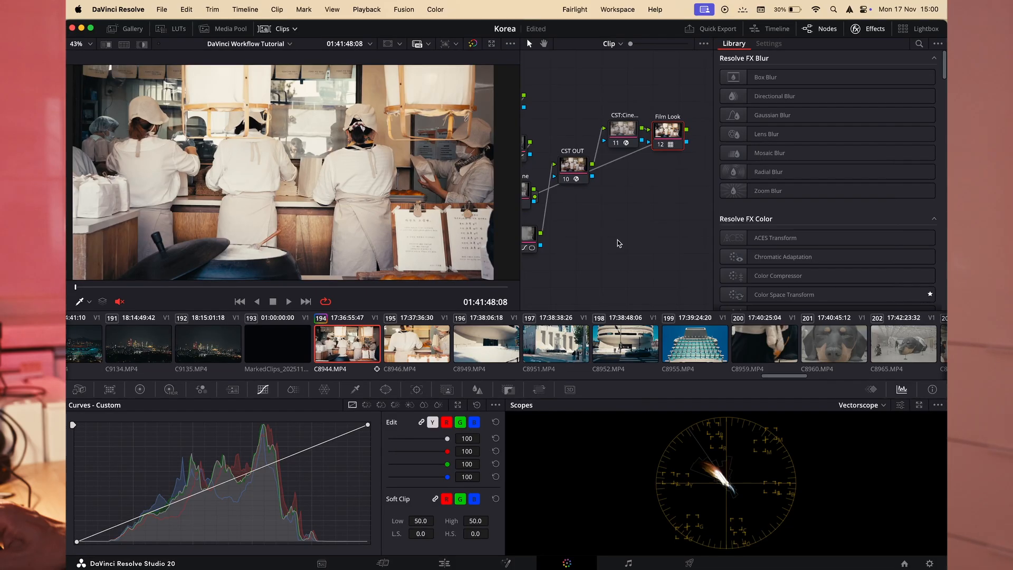
- Combine the Cineon CST and Film Look nodes into a compound node and label it KODAK
{"action": "left_click_drag", "start_coordinate": [629, 127], "coordinate": [627, 129]}
{"action": "right_click", "coordinate": [663, 130]}
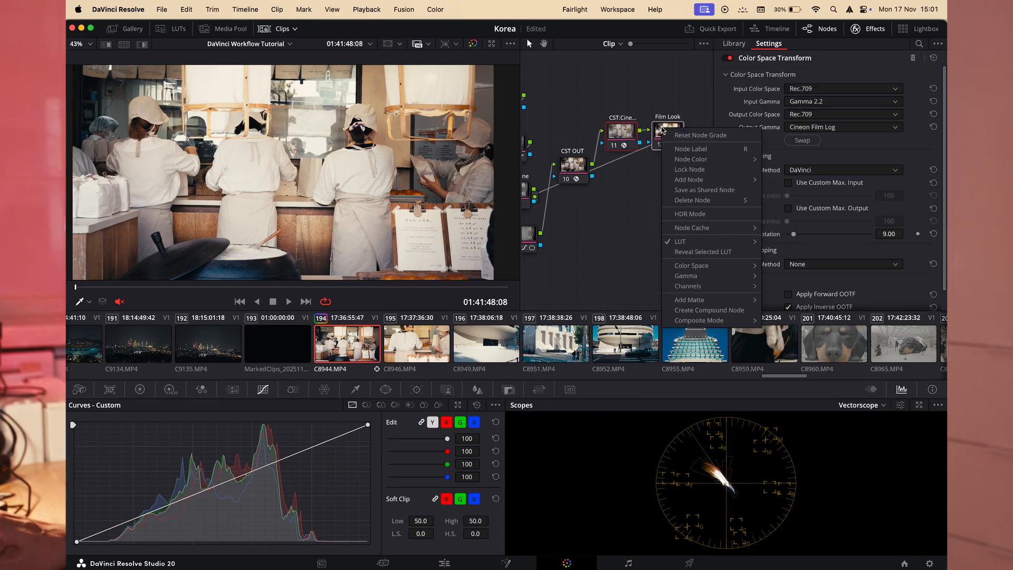
{"action": "left_click", "coordinate": [703, 310]}
{"action": "left_click_drag", "start_coordinate": [662, 122], "coordinate": [636, 168]}
{"action": "key", "text": "F2"}
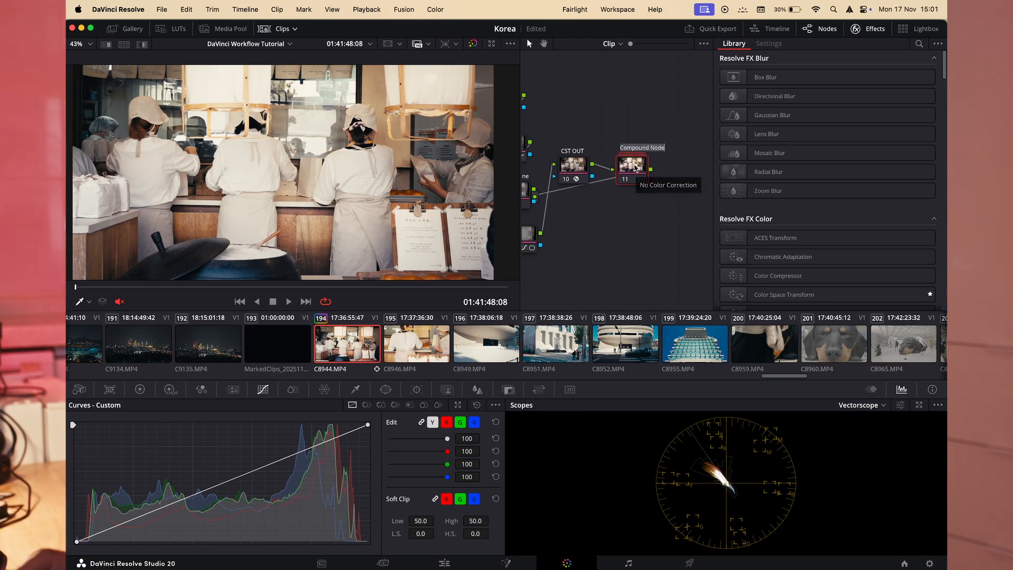
{"action": "type", "text": "KODAK"}
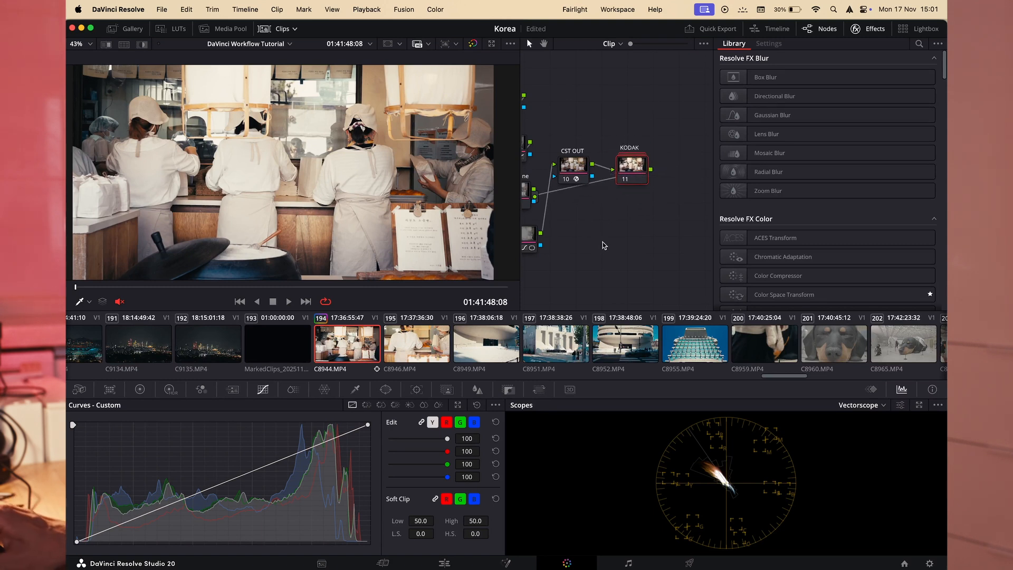
- Set the KODAK node's Key Output Gain to 0.899 and toggle the node to compare the look
{"action": "left_click_drag", "start_coordinate": [638, 171], "coordinate": [635, 164]}
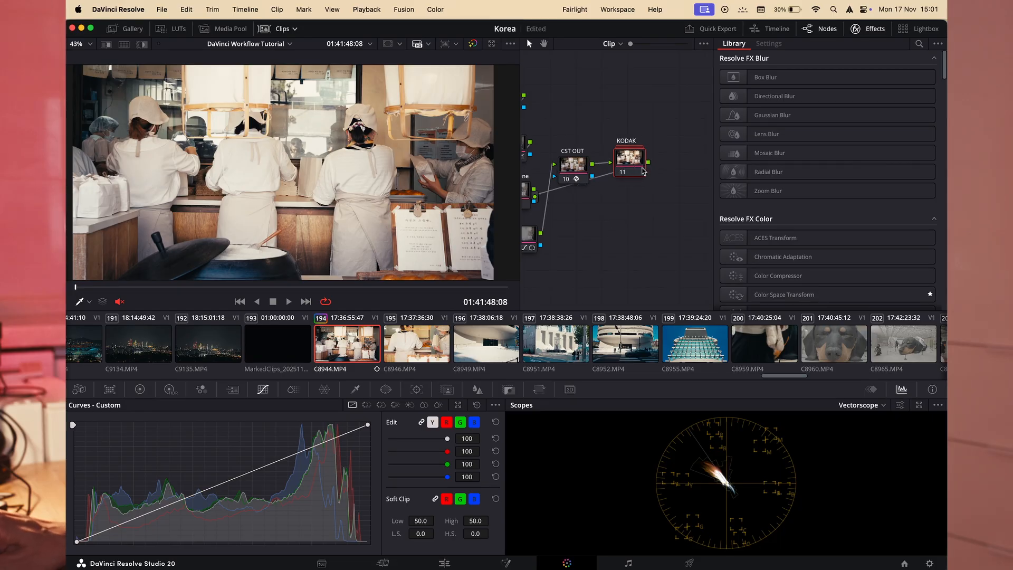
{"action": "left_click", "coordinate": [509, 390]}
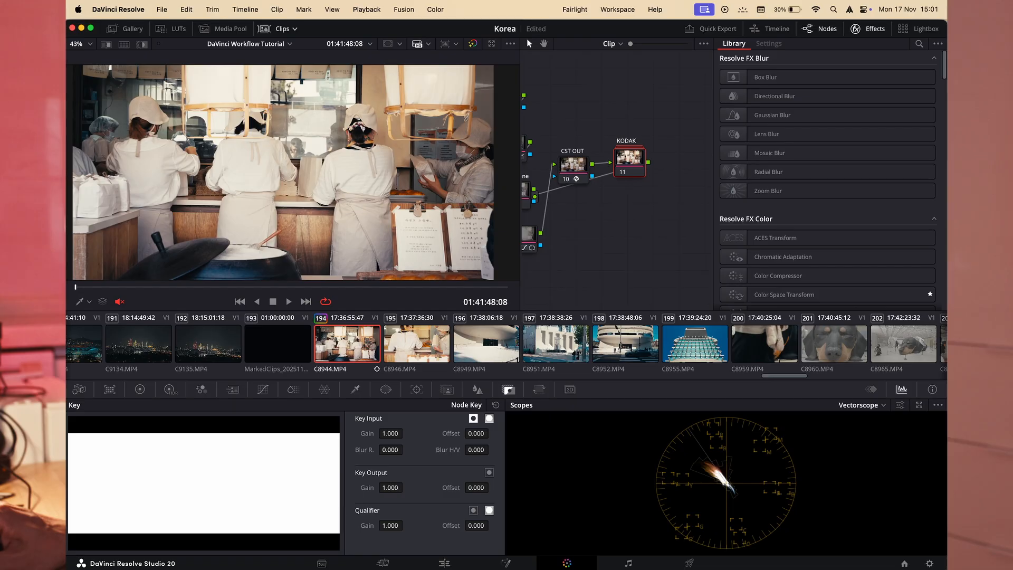
{"action": "mouse_move", "coordinate": [405, 487]}
{"action": "left_mouse_down"}
{"action": "mouse_move", "coordinate": [405, 508]}
{"action": "mouse_move", "coordinate": [406, 487]}
{"action": "left_mouse_up"}
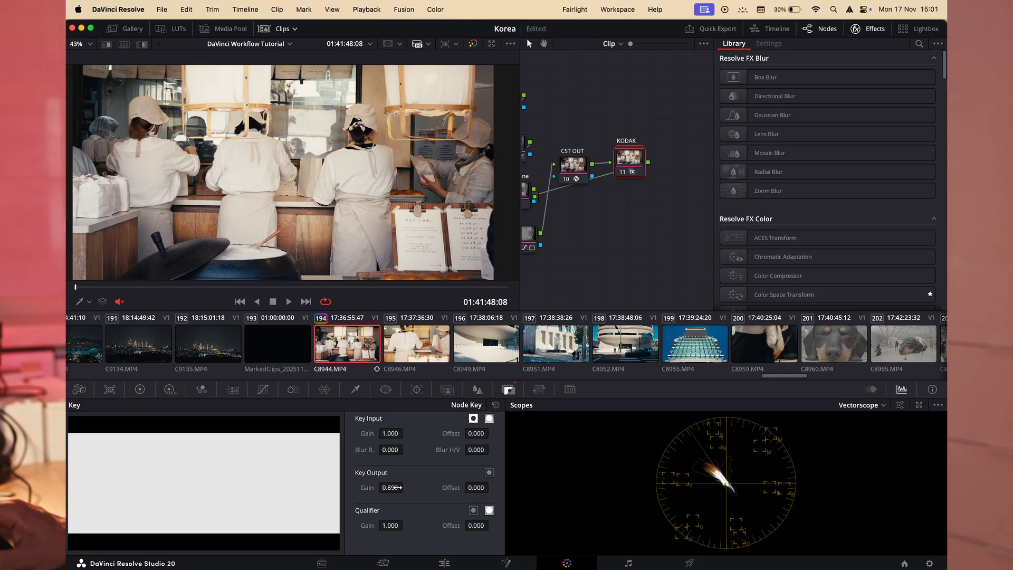
{"action": "key", "text": "ctrl+d"}
{"action": "key", "text": "ctrl+d"}
{"action": "key", "text": "ctrl+d"}
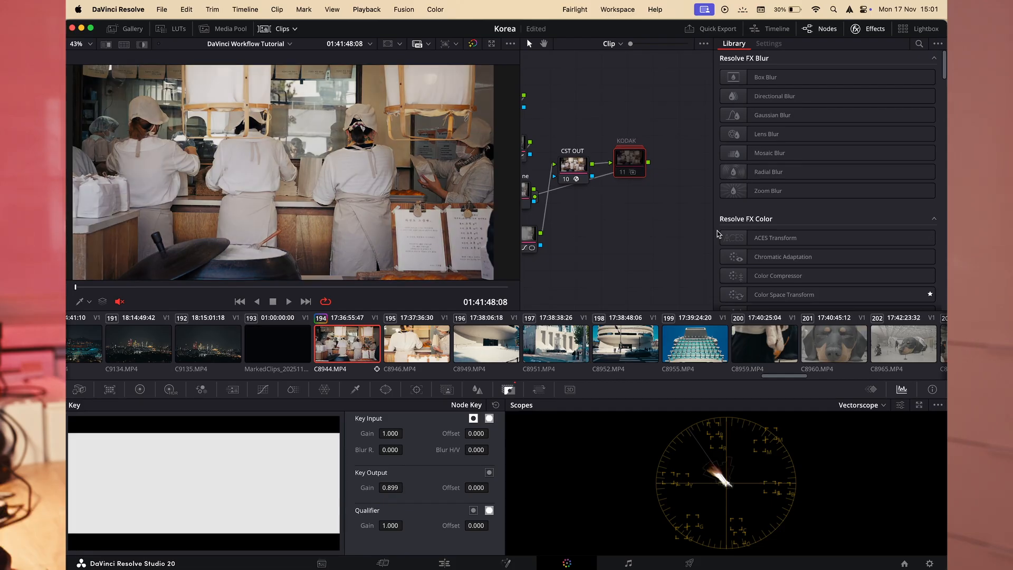
{"action": "key", "text": "ctrl+d"}
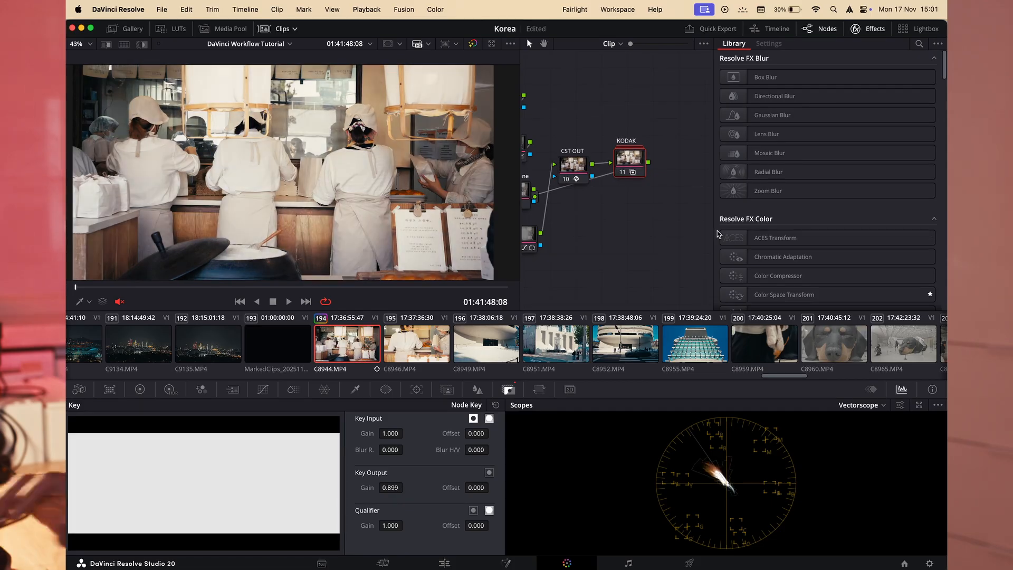
- Hide the effects library to show the full node graph, and shift all the nodes together slightly
{"action": "left_click", "coordinate": [853, 29]}
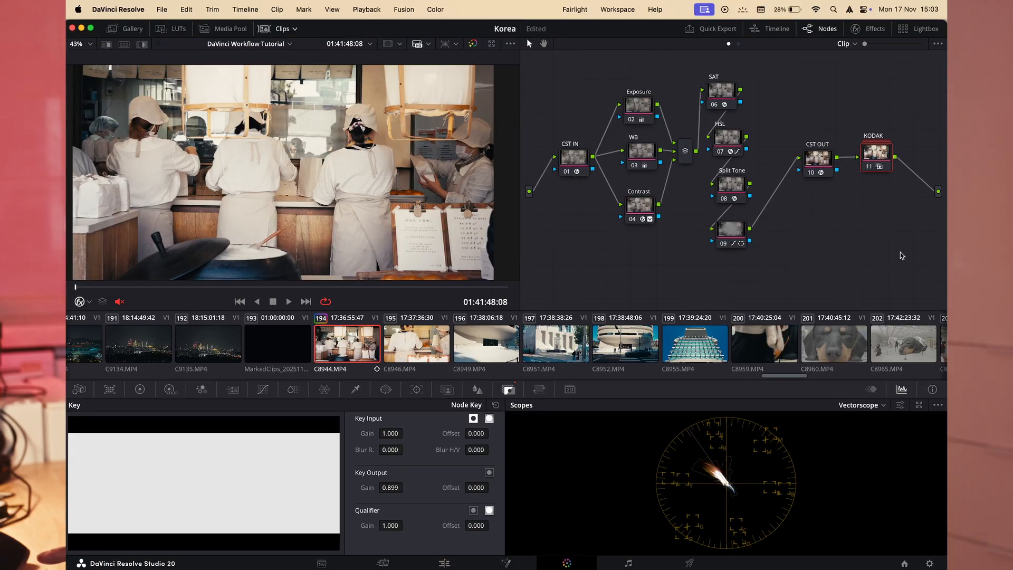
{"action": "left_click_drag", "start_coordinate": [900, 253], "coordinate": [542, 69]}
{"action": "left_click_drag", "start_coordinate": [572, 164], "coordinate": [568, 167]}
{"action": "left_click", "coordinate": [752, 251]}
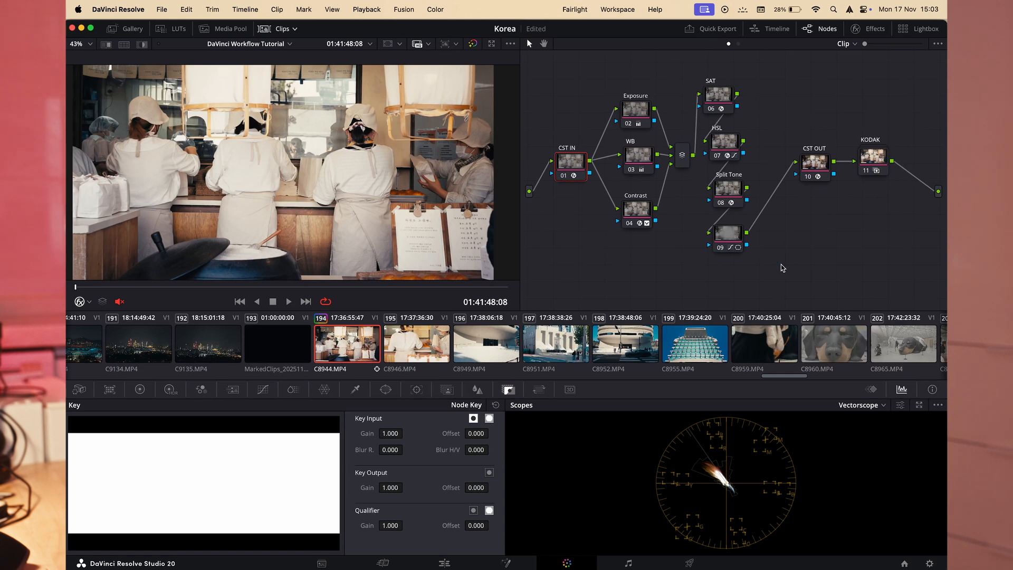
- Switch between clips C8946.MP4 and C8944.MP4 to compare their grades, ending on C8946.MP4
{"action": "left_click", "coordinate": [434, 343]}
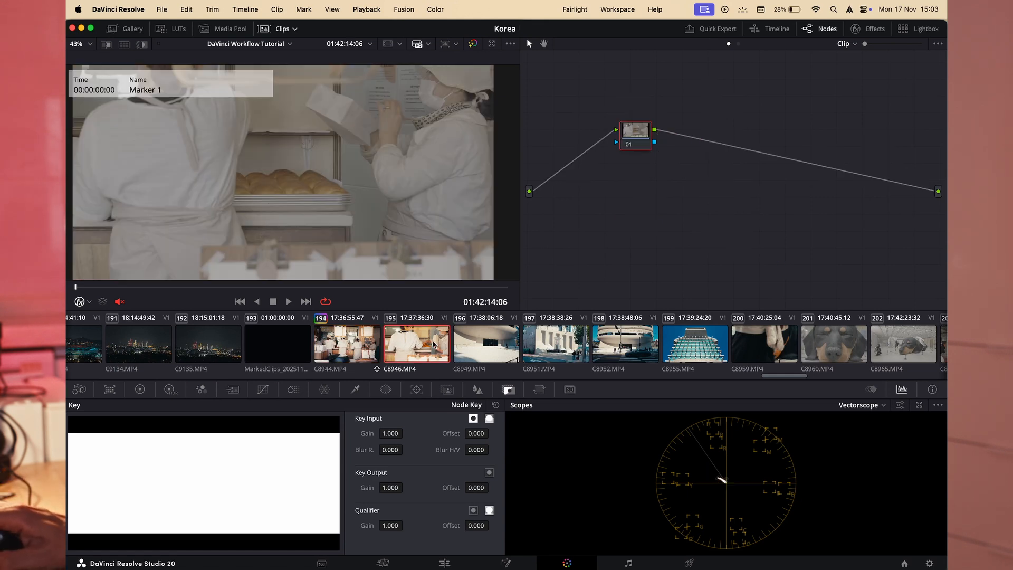
{"action": "left_click", "coordinate": [351, 355]}
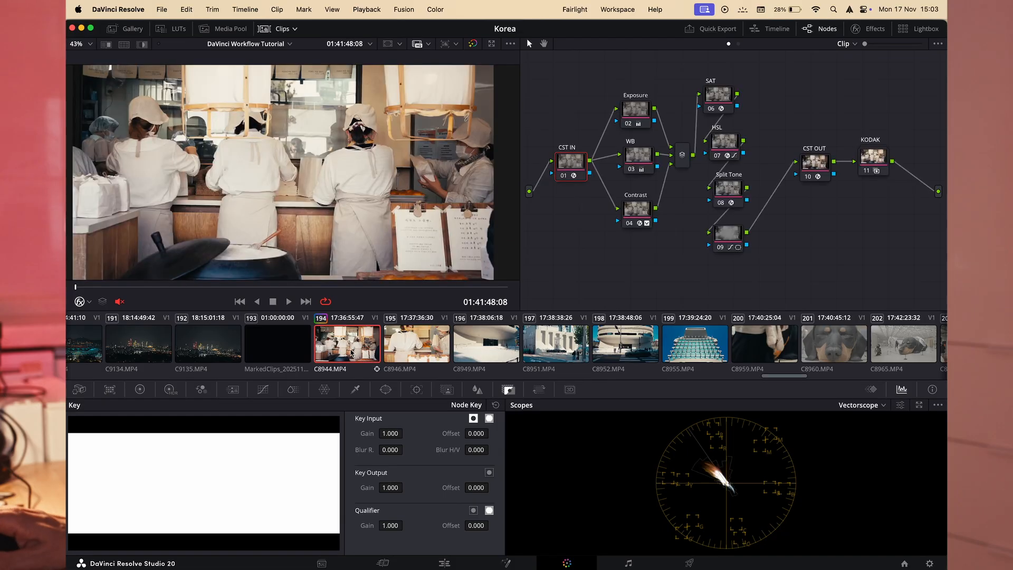
{"action": "left_click", "coordinate": [428, 353]}
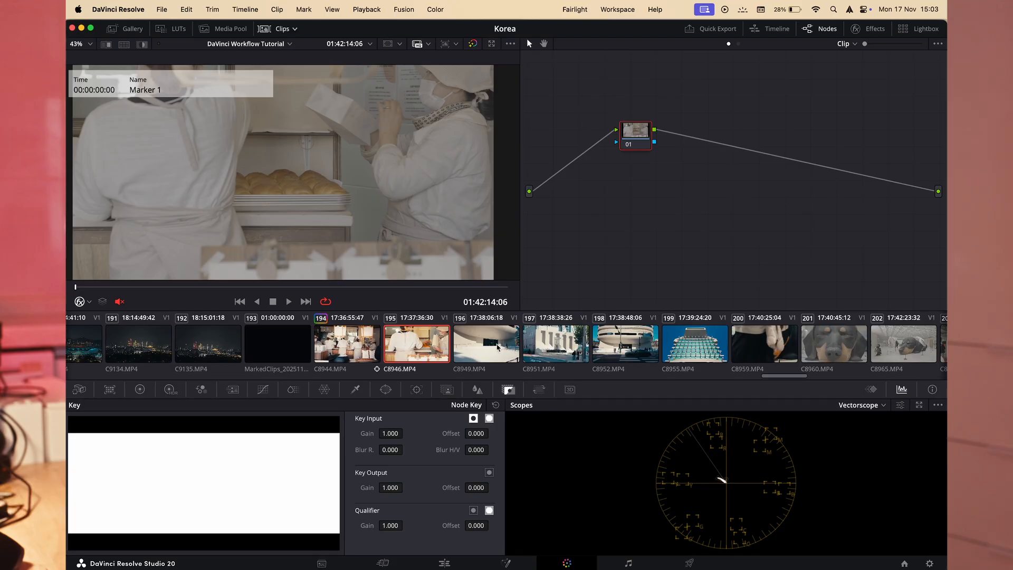
- Select all clips from C8946.MP4 to the end of the timeline and replace their grades with C8944.MP4's grade
{"action": "scroll", "coordinate": [496, 347], "scroll_direction": "right", "scroll_amount": 10}
{"action": "left_click", "coordinate": [907, 349], "text": "shift"}
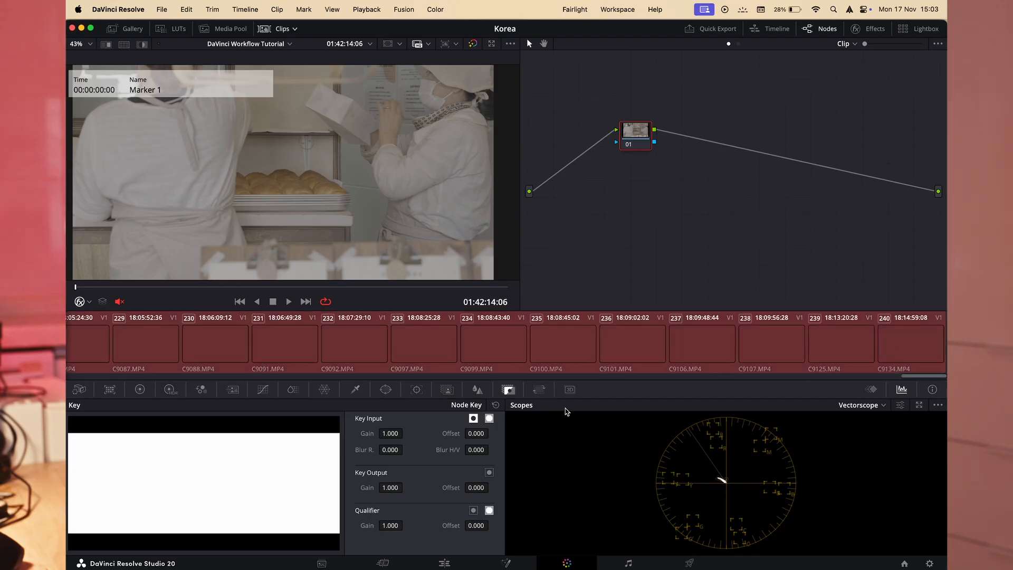
{"action": "scroll", "coordinate": [486, 344], "scroll_direction": "left", "scroll_amount": 10}
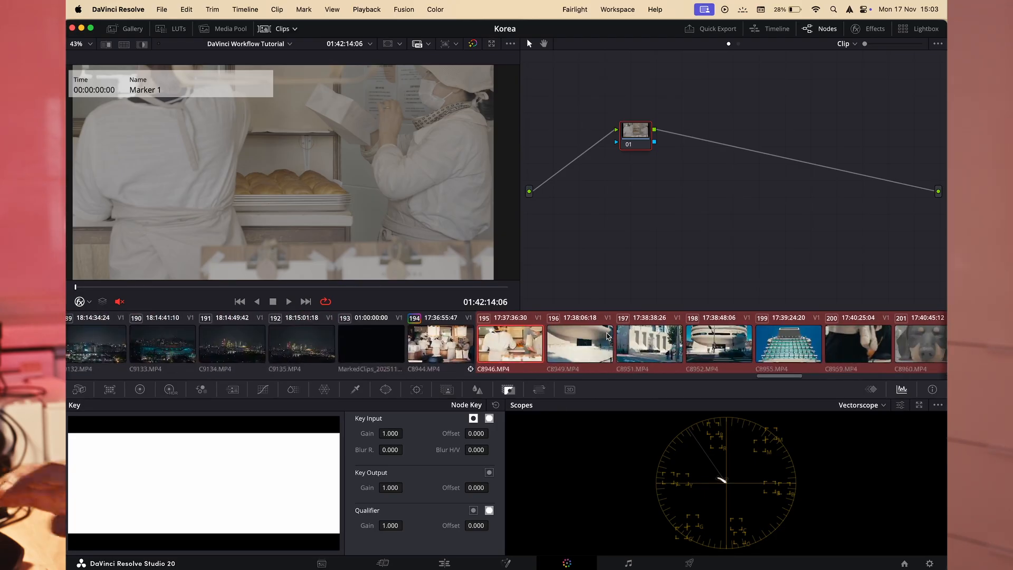
{"action": "middle_click", "coordinate": [440, 343]}
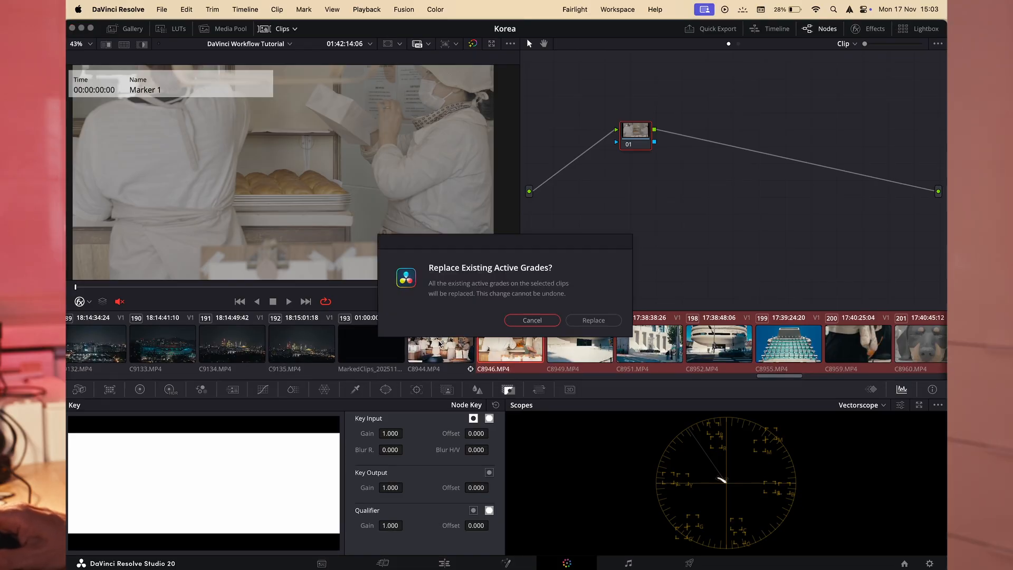
{"action": "left_click", "coordinate": [583, 322]}
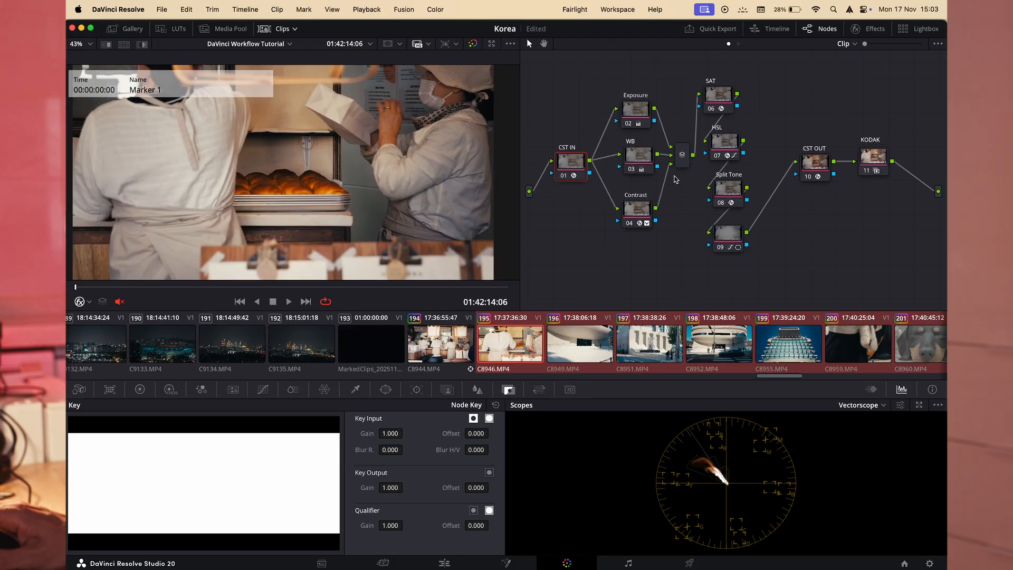
- Check the copied grade on clips C8949.MP4, C8951.MP4, C8952.MP4, C8955.MP4 and C8960.MP4, and return to C8944.MP4
{"action": "left_click", "coordinate": [575, 340]}
{"action": "left_click", "coordinate": [646, 343]}
{"action": "left_click", "coordinate": [715, 342]}
{"action": "left_click", "coordinate": [779, 340]}
{"action": "left_click", "coordinate": [921, 342]}
{"action": "left_click", "coordinate": [467, 337]}
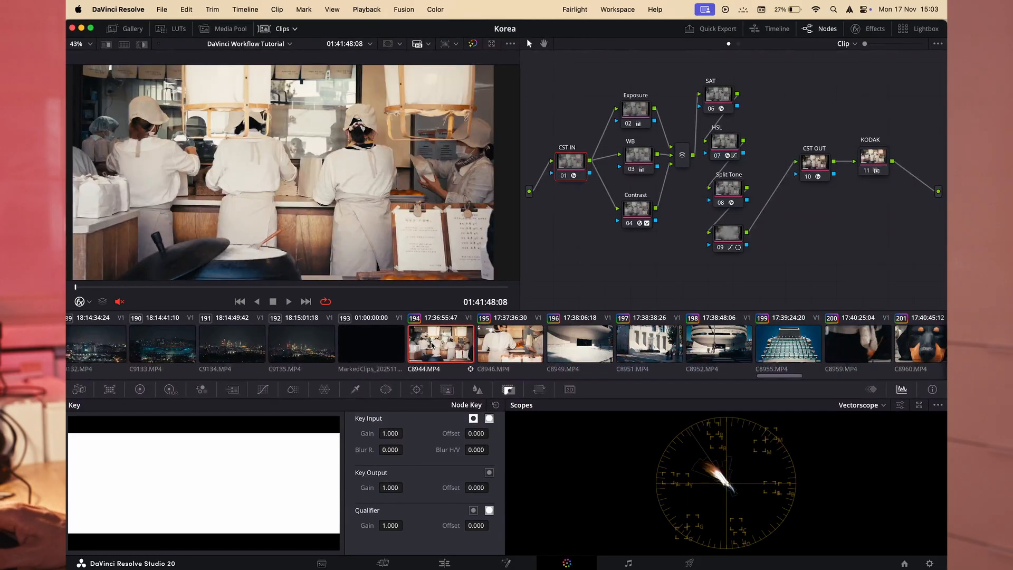
{"action": "left_click_drag", "start_coordinate": [895, 272], "coordinate": [534, 76]}
- On the Edit page, step through the graded timeline clips from C8946.MP4 onwards, ending on the temple gate clip C8979.MP4
{"action": "left_click", "coordinate": [461, 557]}
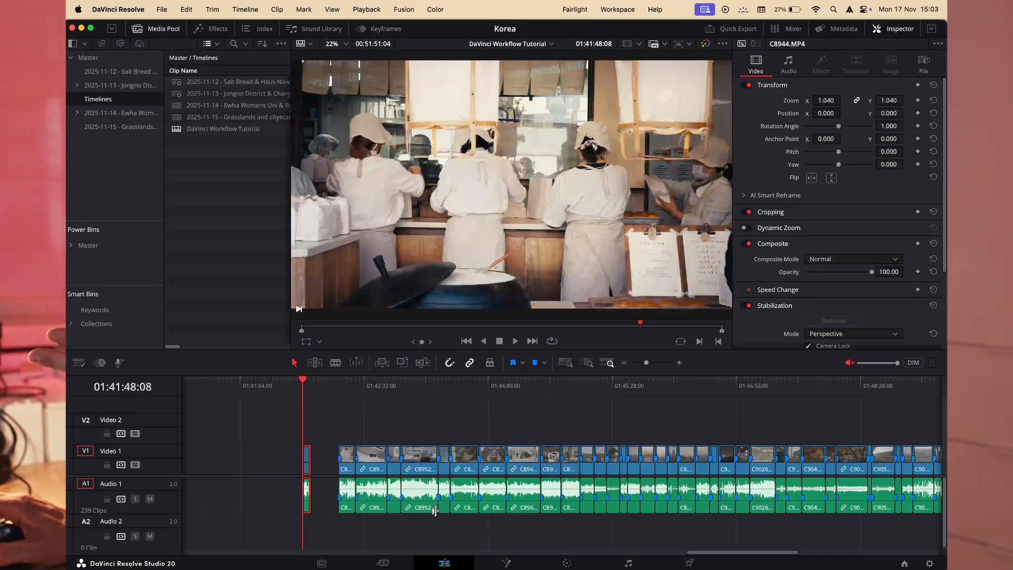
{"action": "left_click_drag", "start_coordinate": [331, 382], "coordinate": [342, 390]}
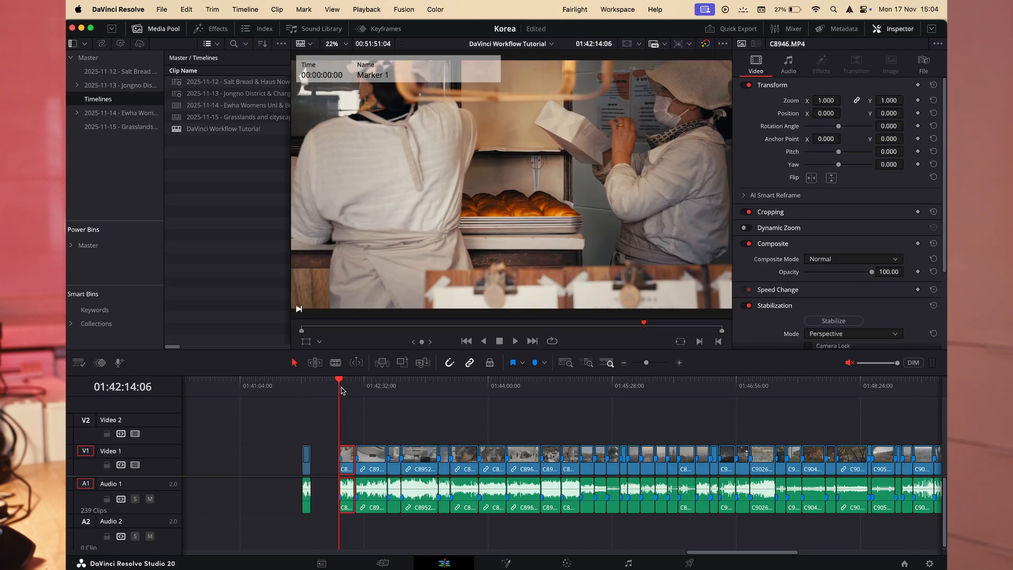
{"action": "key", "text": "Down"}
{"action": "key", "text": "Down"}
{"action": "key", "text": "Down"}
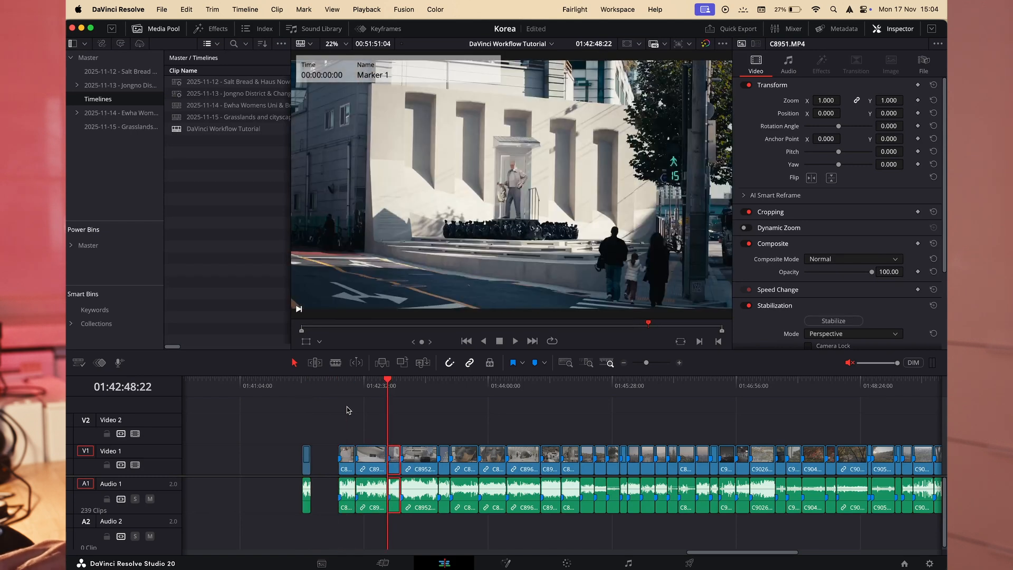
{"action": "key", "text": "Up"}
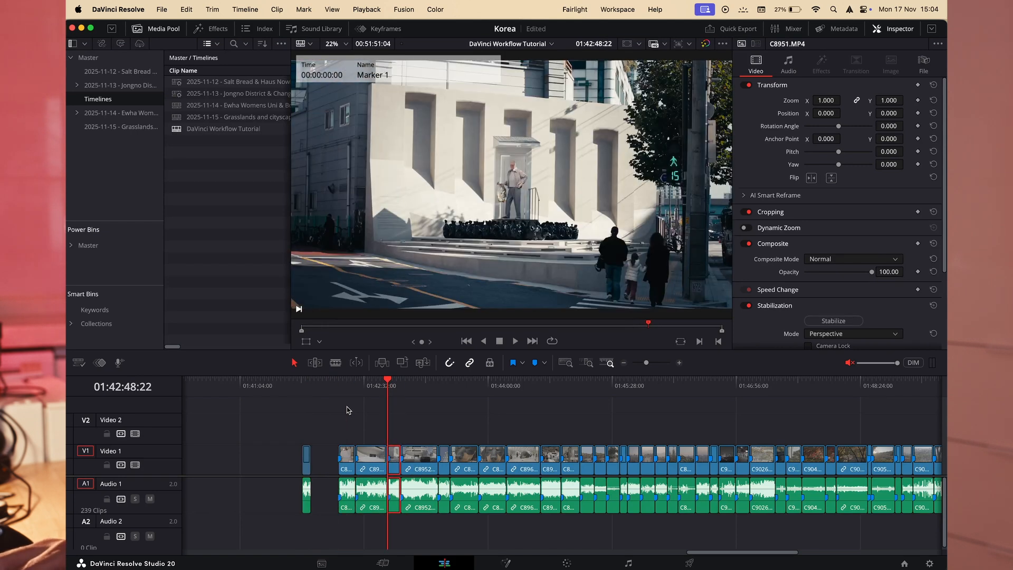
{"action": "key", "text": "Down"}
{"action": "key", "text": "Down"}
{"action": "key", "text": "Down"}
{"action": "key", "text": "Down"}
{"action": "key", "text": "Down"}
{"action": "key", "text": "Down"}
{"action": "key", "text": "Down"}
{"action": "key", "text": "Down"}
{"action": "key", "text": "Down"}
{"action": "key", "text": "Down"}
{"action": "key", "text": "Up"}
{"action": "key", "text": "Up"}
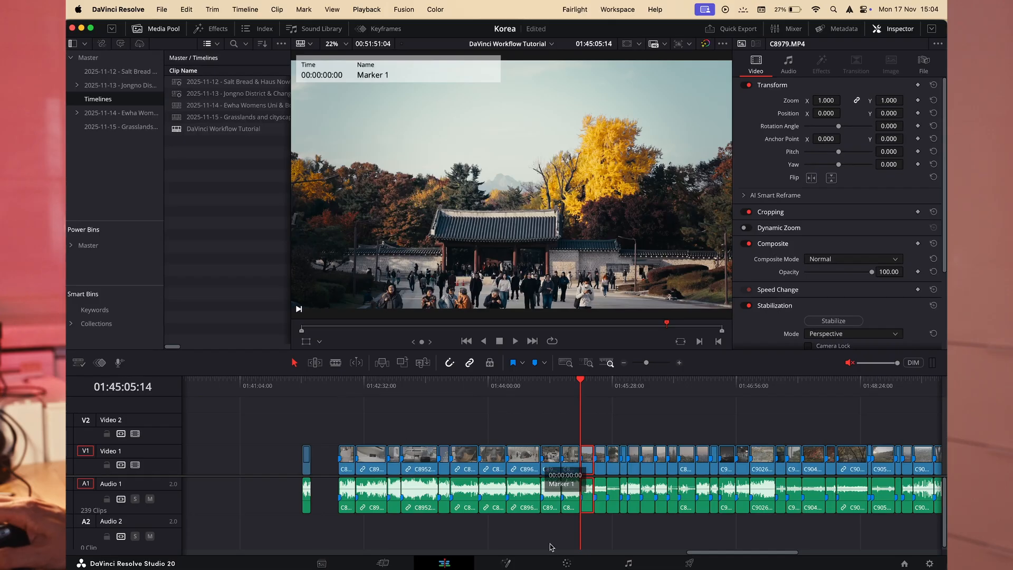
- Hide the clip thumbnails on the Color page, and disable C8979.MP4's KODAK, SAT, HSL, Split Tone and 09 nodes
{"action": "left_click", "coordinate": [567, 562]}
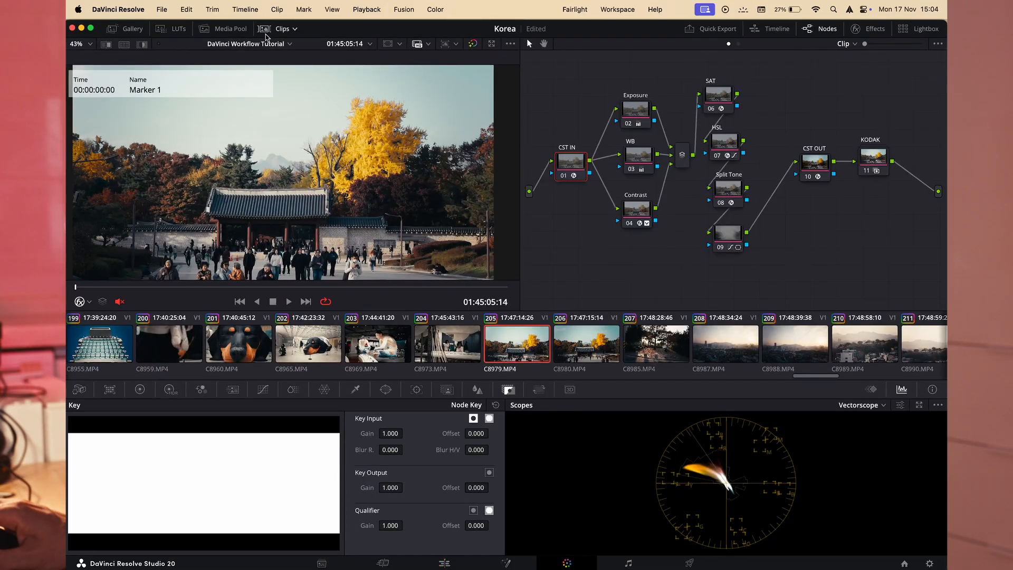
{"action": "left_click", "coordinate": [266, 31]}
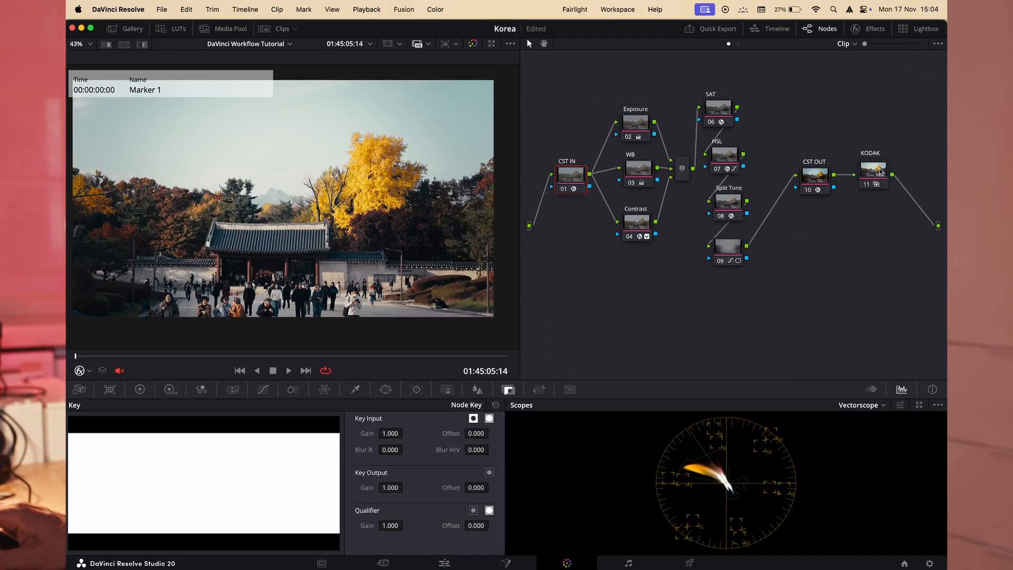
{"action": "left_click_drag", "start_coordinate": [880, 170], "coordinate": [889, 173]}
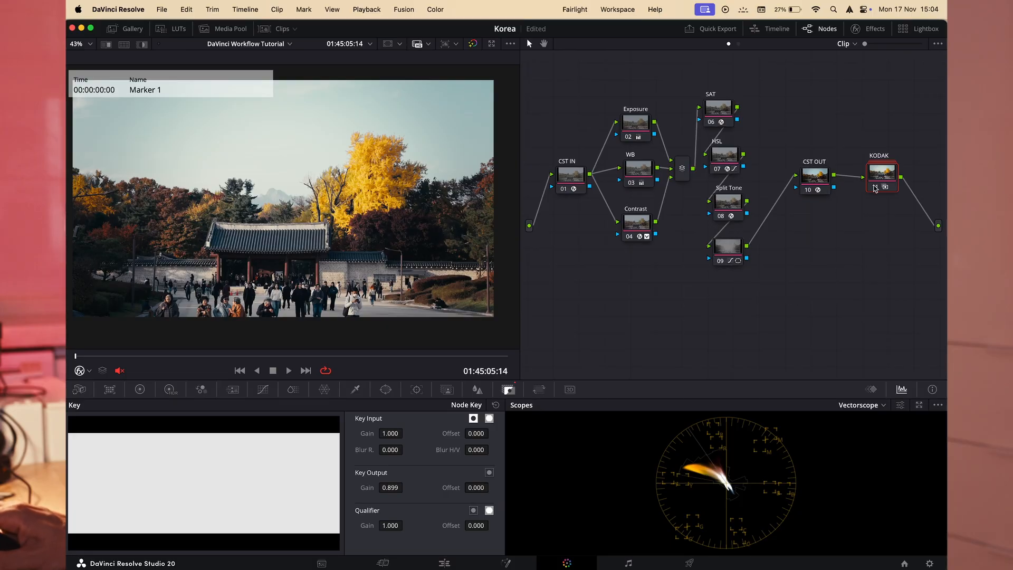
{"action": "left_click", "coordinate": [876, 184]}
{"action": "left_click_drag", "start_coordinate": [799, 303], "coordinate": [748, 120]}
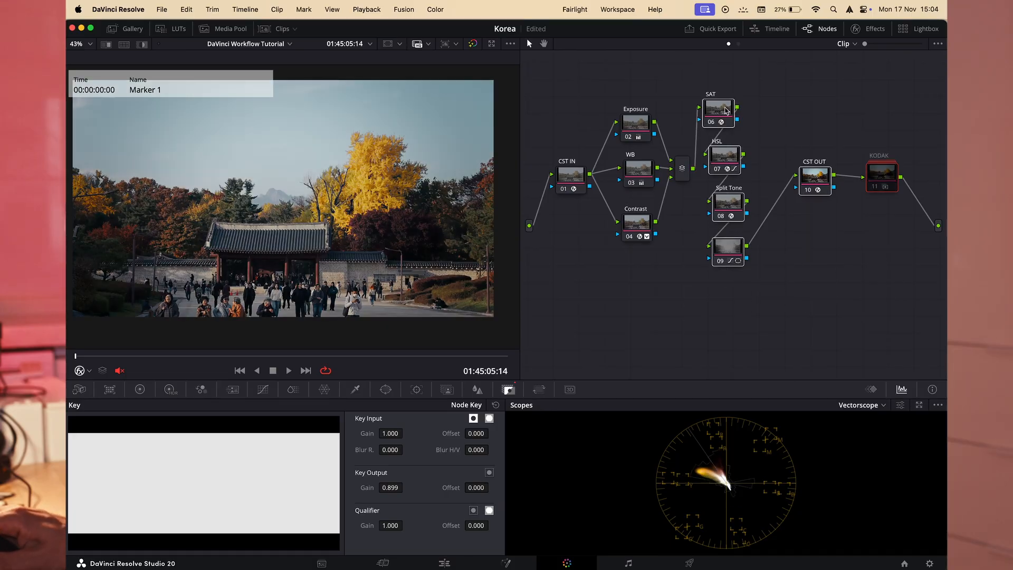
{"action": "key", "text": "super+d"}
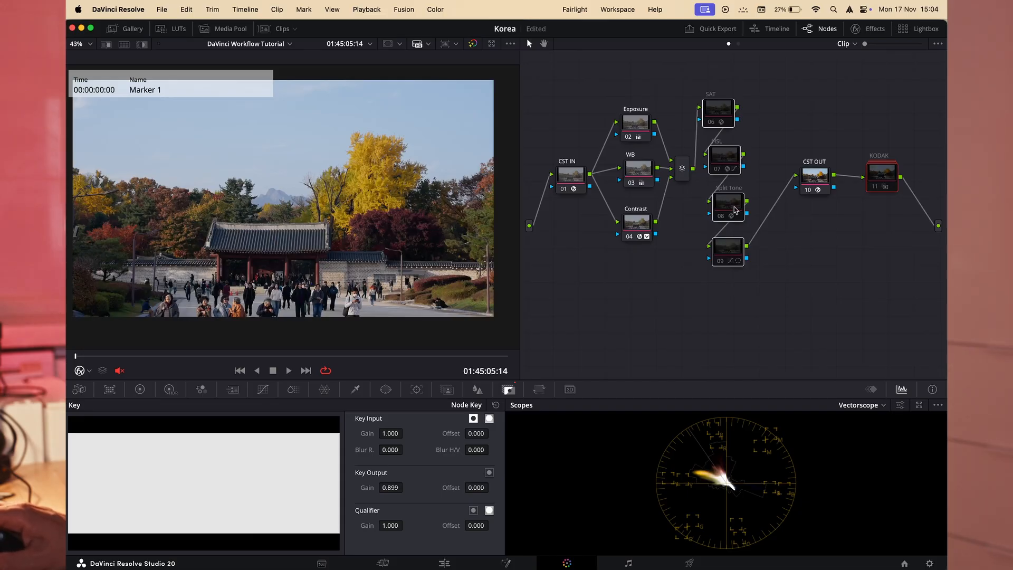
{"action": "left_click", "coordinate": [681, 325]}
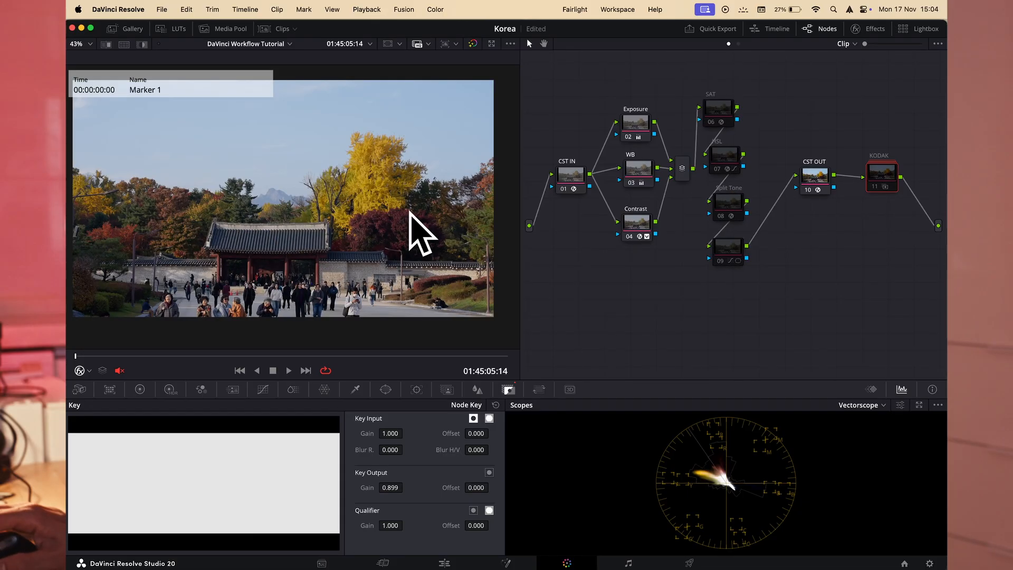
- Select the Exposure, WB and Contrast nodes together and toggle them to examine the base correction
{"action": "left_click_drag", "start_coordinate": [631, 88], "coordinate": [620, 273]}
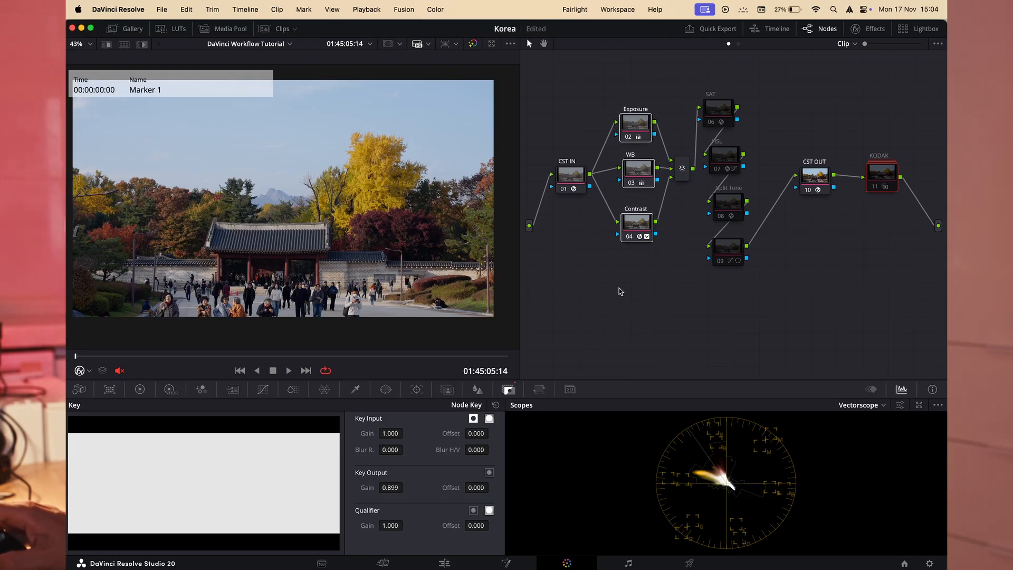
{"action": "key", "text": "super+d"}
{"action": "left_click_drag", "start_coordinate": [634, 280], "coordinate": [638, 280]}
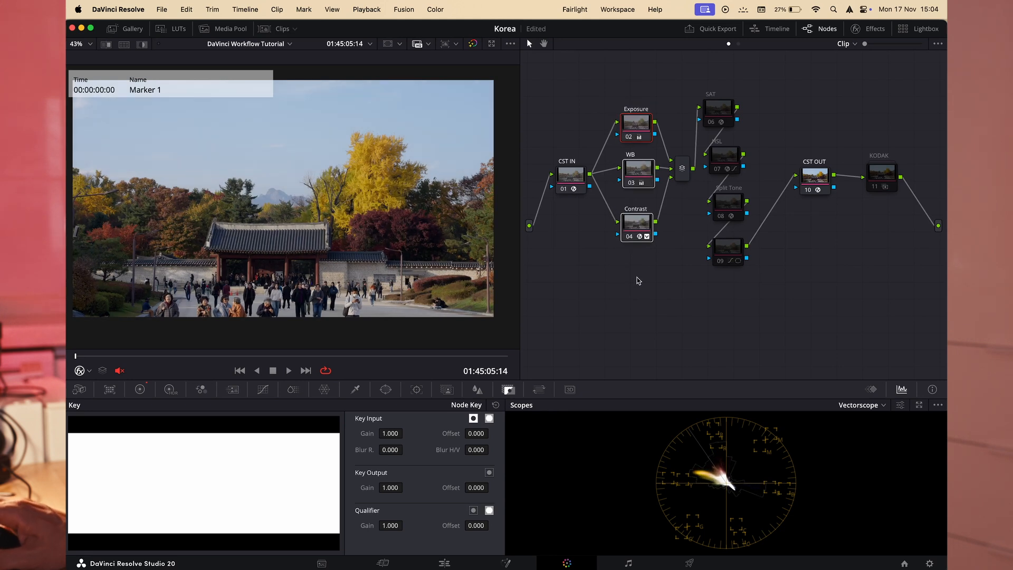
- View the clip on the Parade scope, and set the scope display to Waveform
{"action": "left_click", "coordinate": [855, 405]}
{"action": "left_click", "coordinate": [858, 420]}
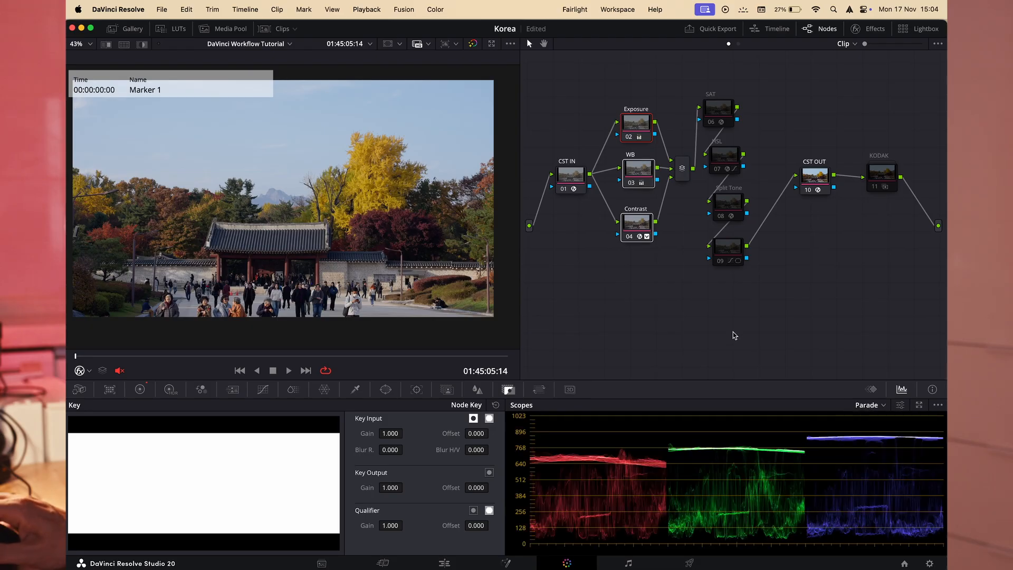
{"action": "left_click", "coordinate": [870, 406]}
{"action": "left_click", "coordinate": [880, 428]}
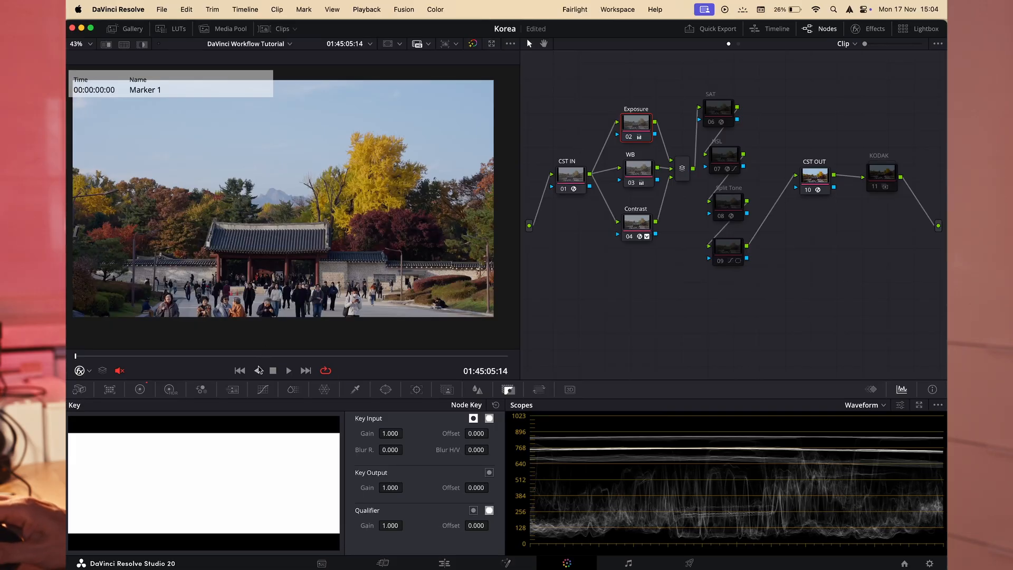
- Set the Exposure node's Gain to 1.22, Highlights to -58.50 and Offset to 27.20, and toggle the node to compare
{"action": "left_click", "coordinate": [140, 388]}
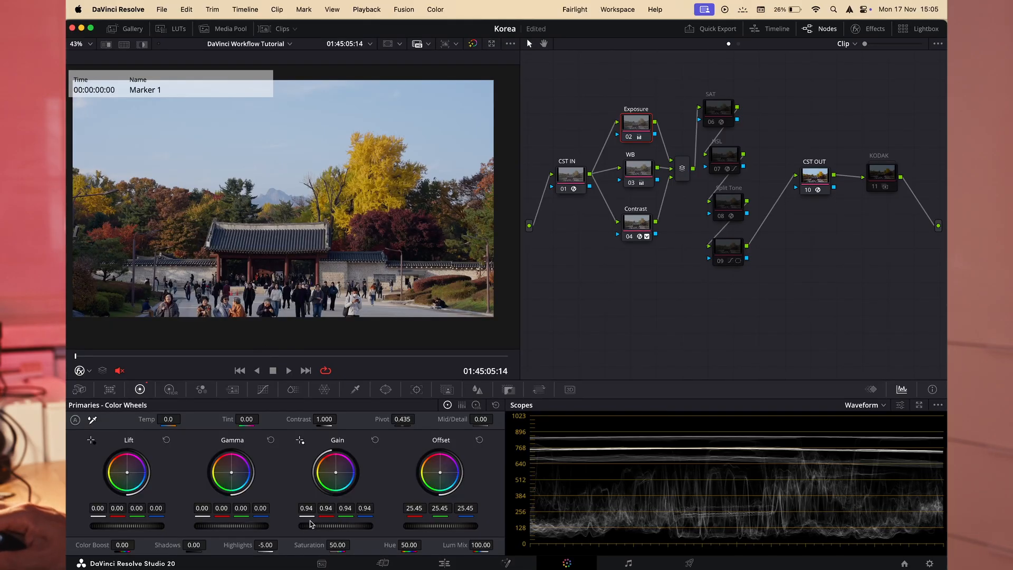
{"action": "mouse_move", "coordinate": [332, 526]}
{"action": "left_mouse_down"}
{"action": "mouse_move", "coordinate": [354, 526]}
{"action": "mouse_move", "coordinate": [333, 529]}
{"action": "left_mouse_up"}
{"action": "left_click_drag", "start_coordinate": [263, 544], "coordinate": [207, 544]}
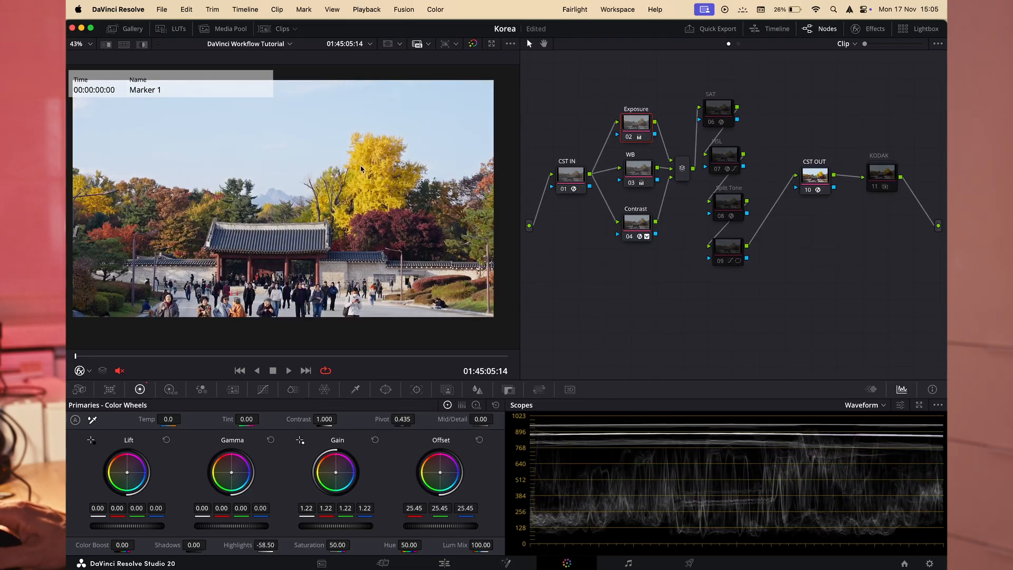
{"action": "left_click_drag", "start_coordinate": [440, 525], "coordinate": [449, 525]}
{"action": "key", "text": "super+d"}
{"action": "key", "text": "super+d"}
{"action": "key", "text": "super+d"}
{"action": "key", "text": "super+d"}
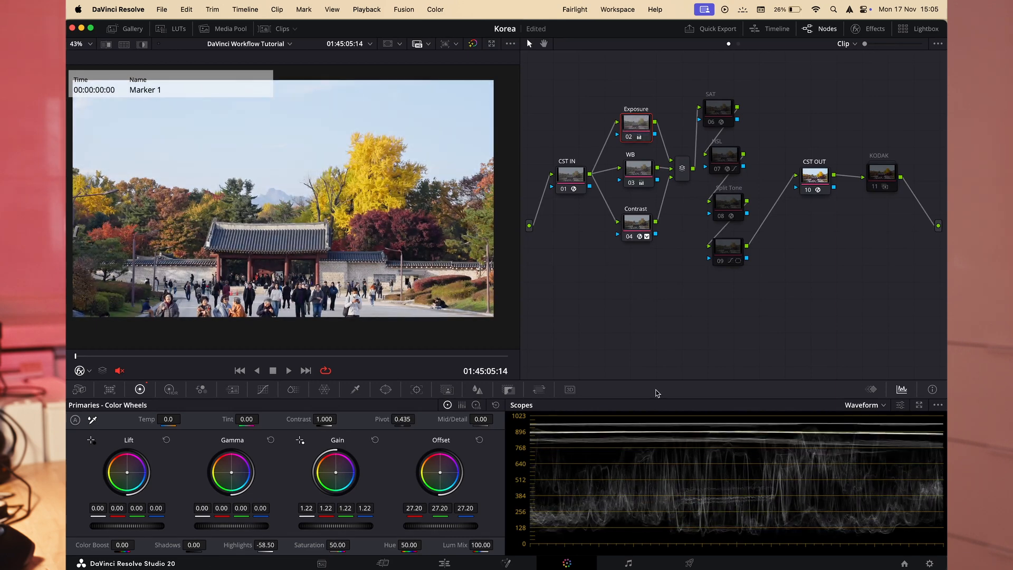
- Set the Contrast node's Gain to 1.09 and fine-tune its Lift to -0.05
{"action": "left_click", "coordinate": [883, 406]}
{"action": "left_click", "coordinate": [648, 233]}
{"action": "left_click", "coordinate": [628, 218]}
{"action": "left_click_drag", "start_coordinate": [132, 526], "coordinate": [128, 528]}
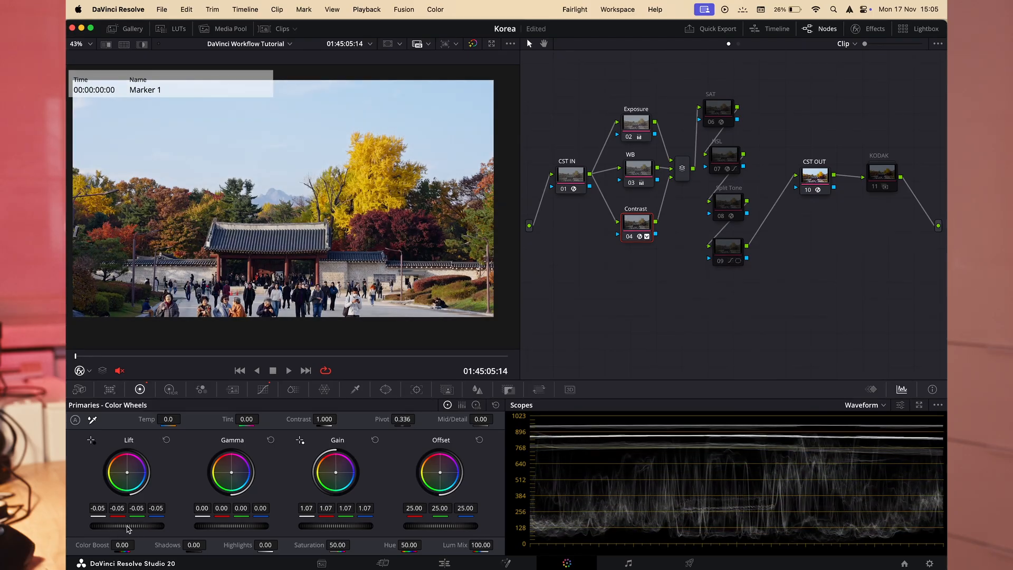
{"action": "left_click_drag", "start_coordinate": [329, 527], "coordinate": [341, 528]}
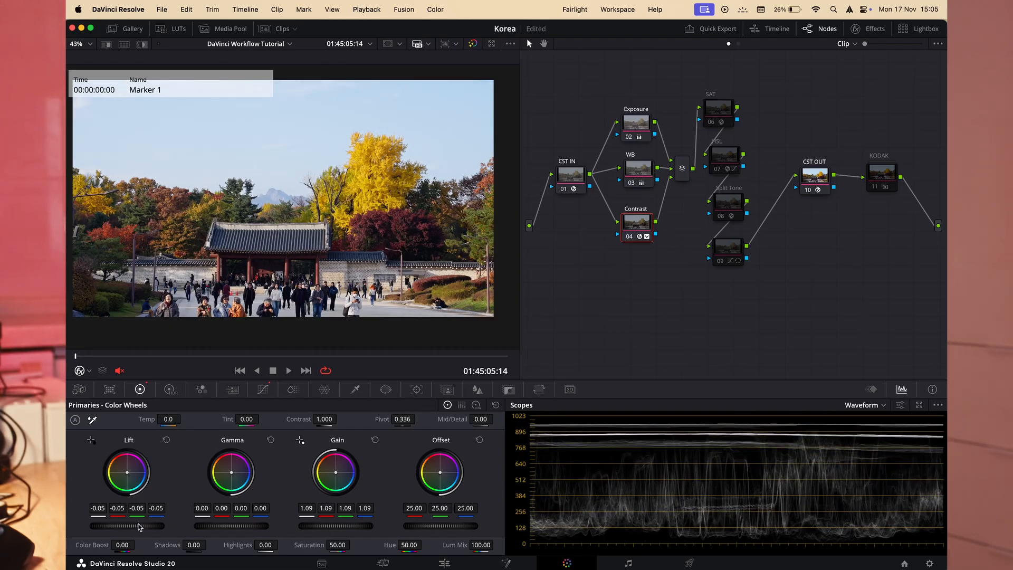
{"action": "left_click_drag", "start_coordinate": [127, 526], "coordinate": [129, 526]}
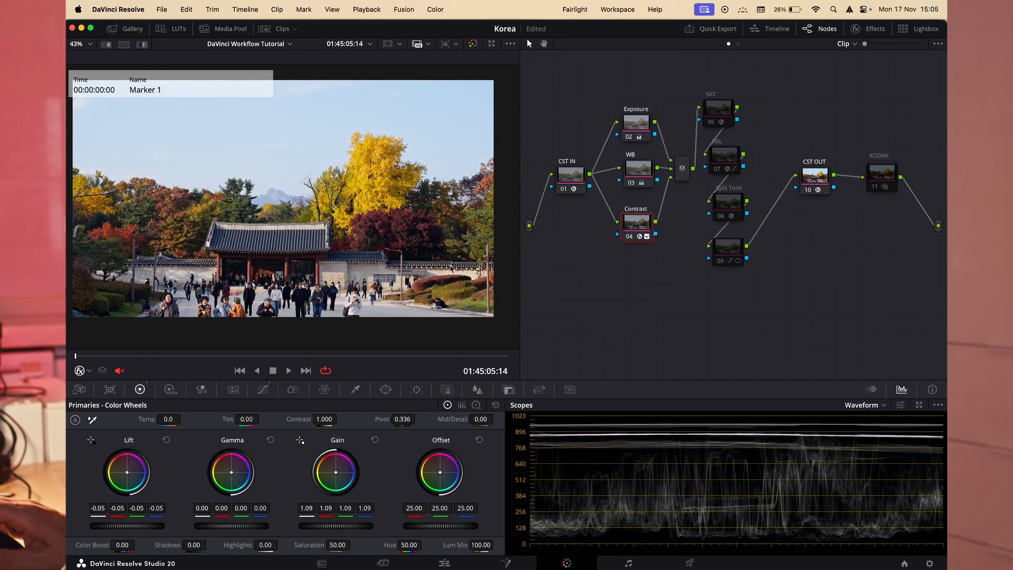
- Set the WB node's Gain to 0.99 for red, 0.99 for green and 1.02 for blue
{"action": "left_click", "coordinate": [637, 170]}
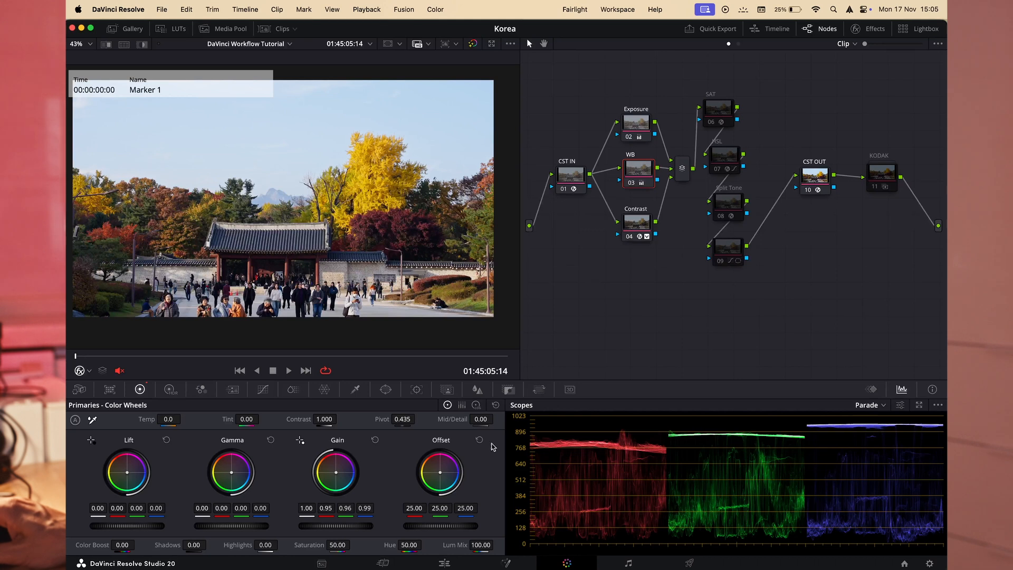
{"action": "left_click_drag", "start_coordinate": [326, 508], "coordinate": [363, 513]}
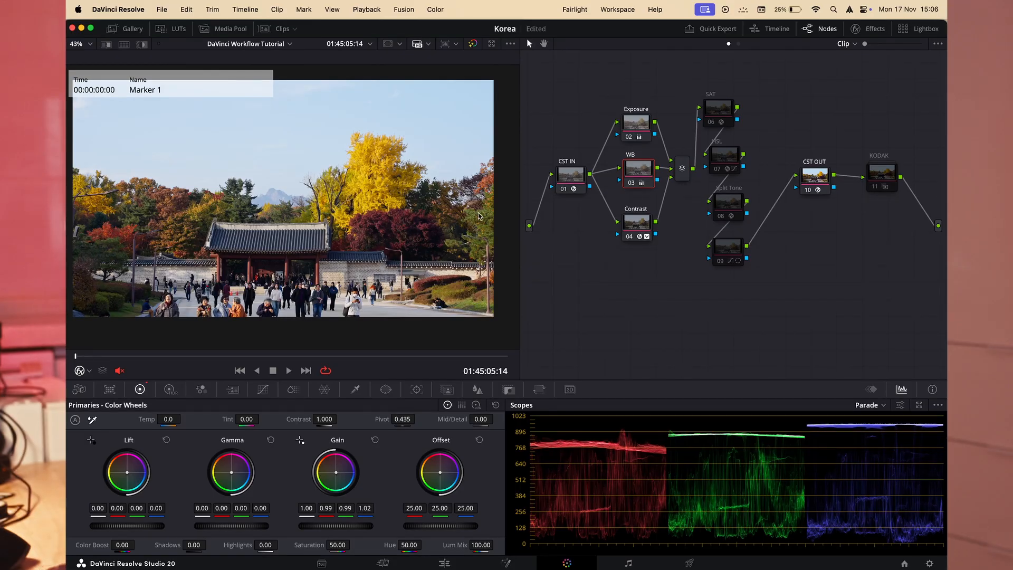
- Examine the stone wall beside the gate up close while toggling the WB node to compare the white balance
{"action": "scroll", "coordinate": [409, 258], "scroll_direction": "up", "scroll_amount": 5}
{"action": "scroll", "coordinate": [269, 284], "scroll_direction": "down", "scroll_amount": 5}
{"action": "scroll", "coordinate": [270, 284], "scroll_direction": "left", "scroll_amount": 5}
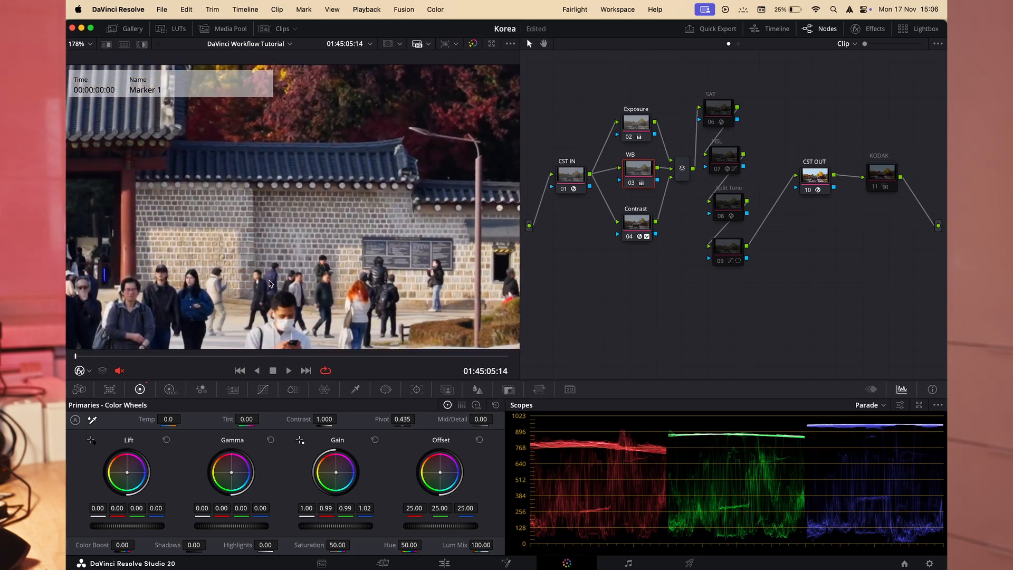
{"action": "key", "text": "super+d"}
{"action": "key", "text": "super+d"}
{"action": "key", "text": "super+d"}
{"action": "key", "text": "super+d"}
{"action": "key", "text": "super+d"}
{"action": "key", "text": "super+d"}
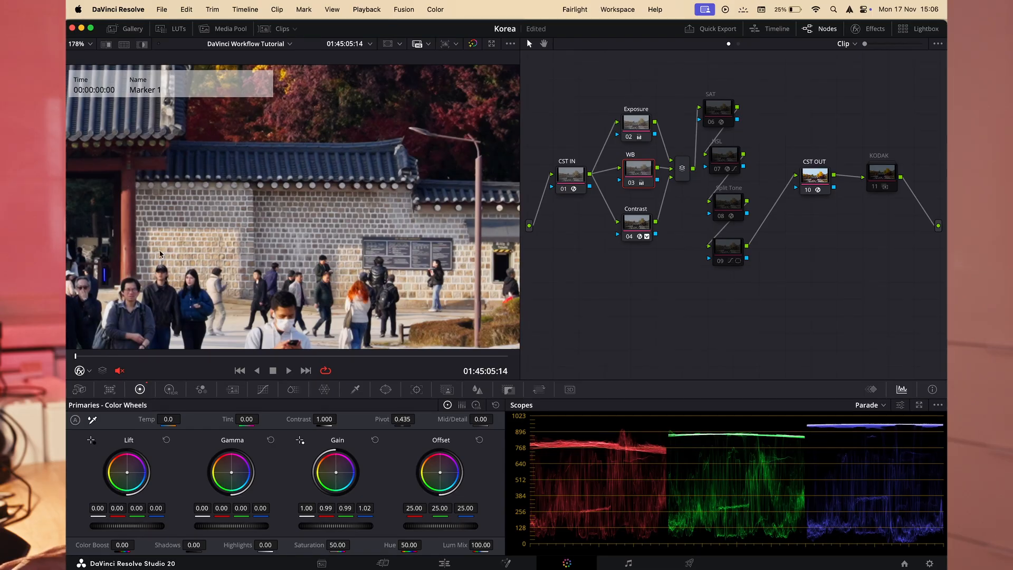
{"action": "key", "text": "shift+z"}
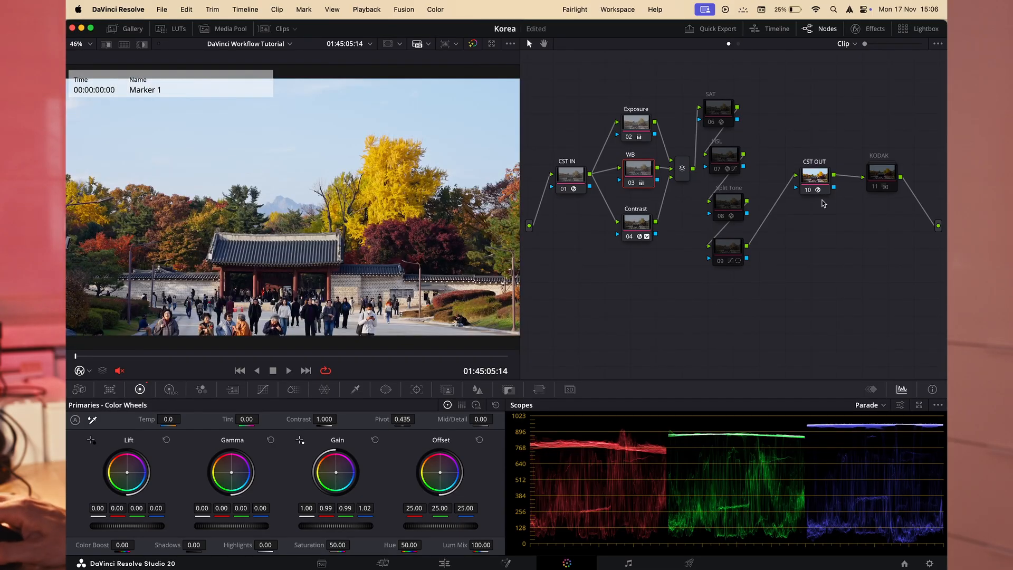
- Re-enable the KODAK, SAT, HSL, Split Tone and 09 nodes, and lower the KODAK node's Key Output Gain
{"action": "key", "text": "super+d"}
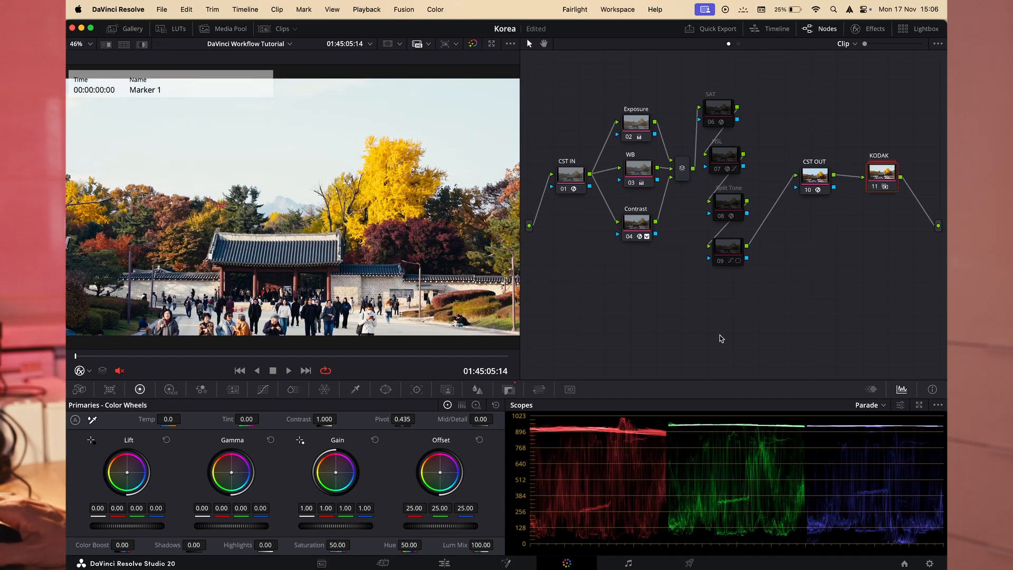
{"action": "left_click_drag", "start_coordinate": [745, 142], "coordinate": [744, 139]}
{"action": "key", "text": "super+d"}
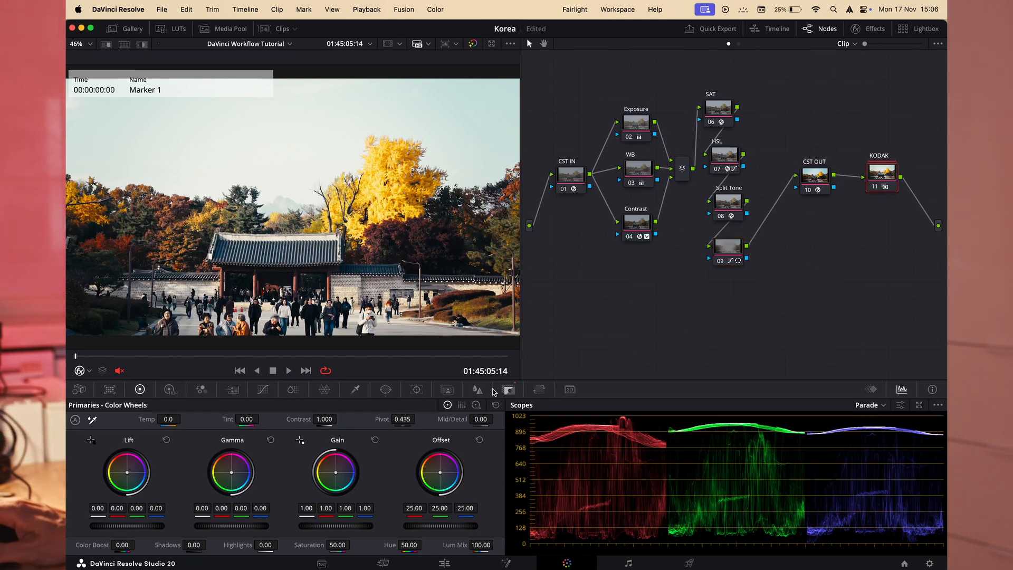
{"action": "left_click", "coordinate": [508, 390]}
{"action": "left_click_drag", "start_coordinate": [390, 488], "coordinate": [359, 487]}
- Lower the Exposure node's Gain to 1.17
{"action": "left_click", "coordinate": [633, 125]}
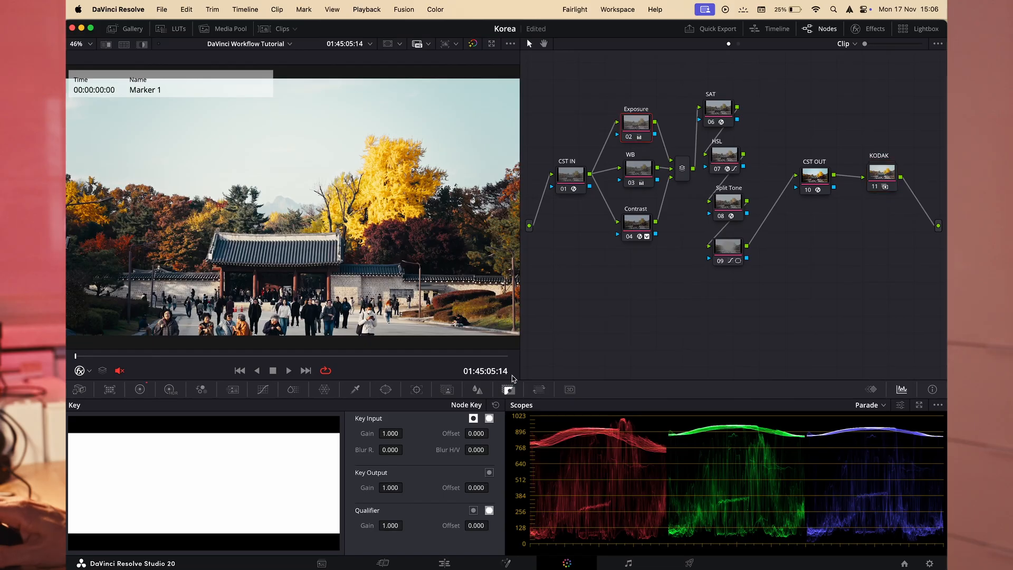
{"action": "left_click", "coordinate": [142, 391]}
{"action": "left_click_drag", "start_coordinate": [362, 531], "coordinate": [324, 530]}
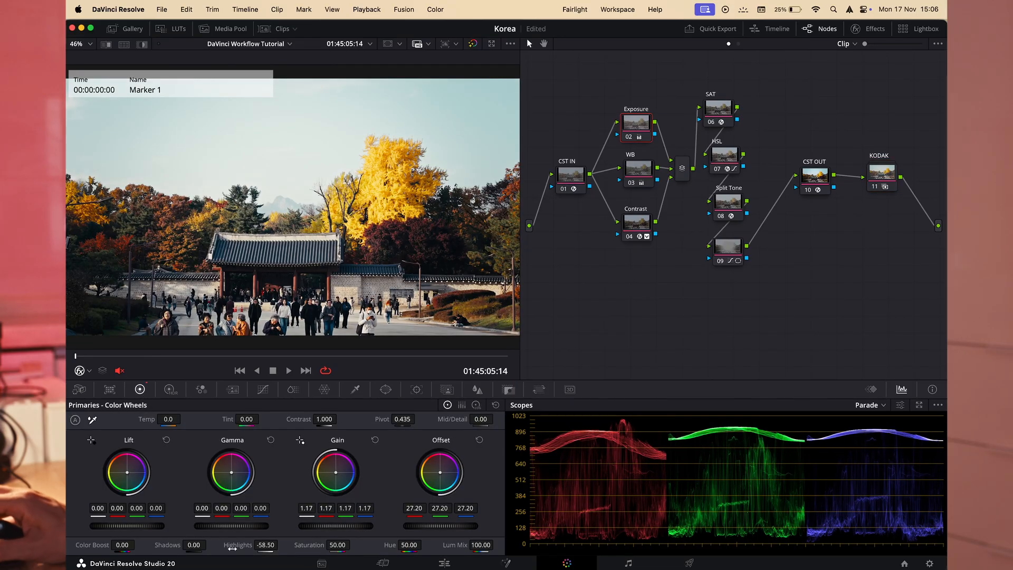
- Lower the Exposure node's Highlights to about -58.50
{"action": "left_click_drag", "start_coordinate": [267, 545], "coordinate": [268, 546]}
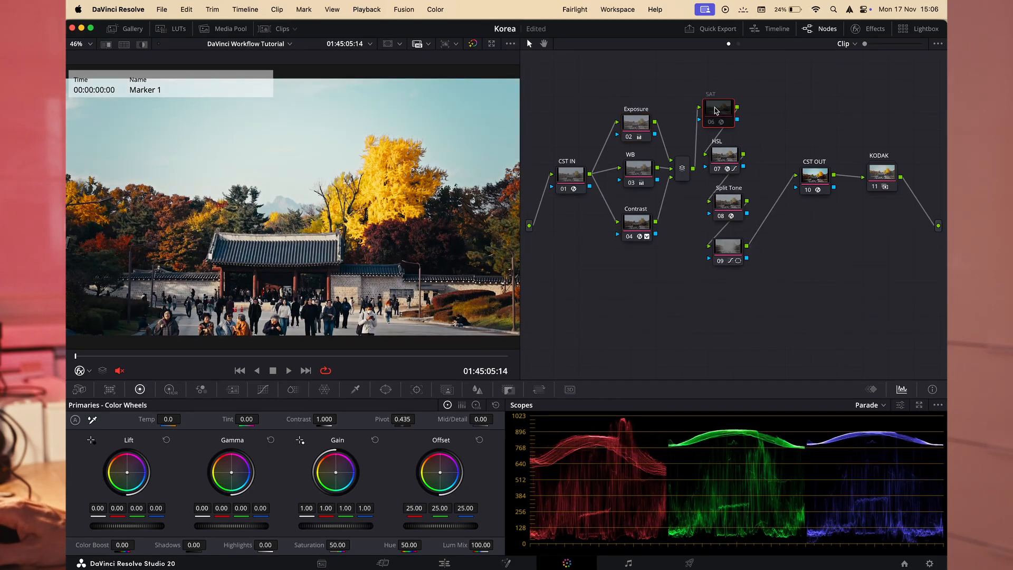
- Toggle the SAT and HSL nodes off and on to compare their effect on the gate shot
{"action": "key", "text": "super+d"}
{"action": "key", "text": "super+d"}
{"action": "key", "text": "super+d"}
{"action": "key", "text": "super+d"}
{"action": "key", "text": "super+d"}
{"action": "key", "text": "super+d"}
- Switch the scope to Vectorscope and toggle the Split Tone and 09 nodes to compare their effect
{"action": "left_click", "coordinate": [873, 410]}
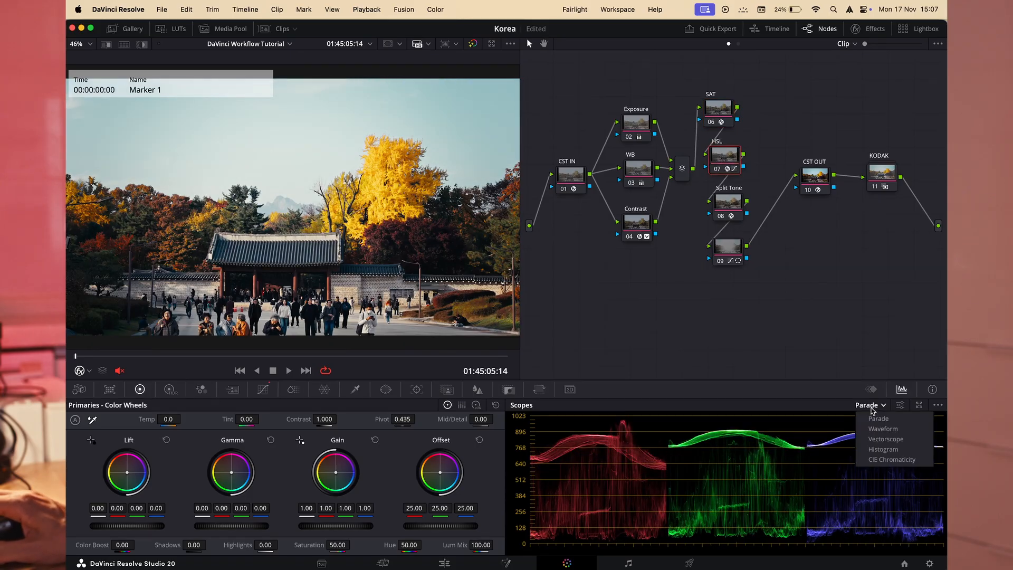
{"action": "left_click", "coordinate": [866, 435]}
{"action": "left_click", "coordinate": [722, 199]}
{"action": "key", "text": "super+d"}
{"action": "key", "text": "super+d"}
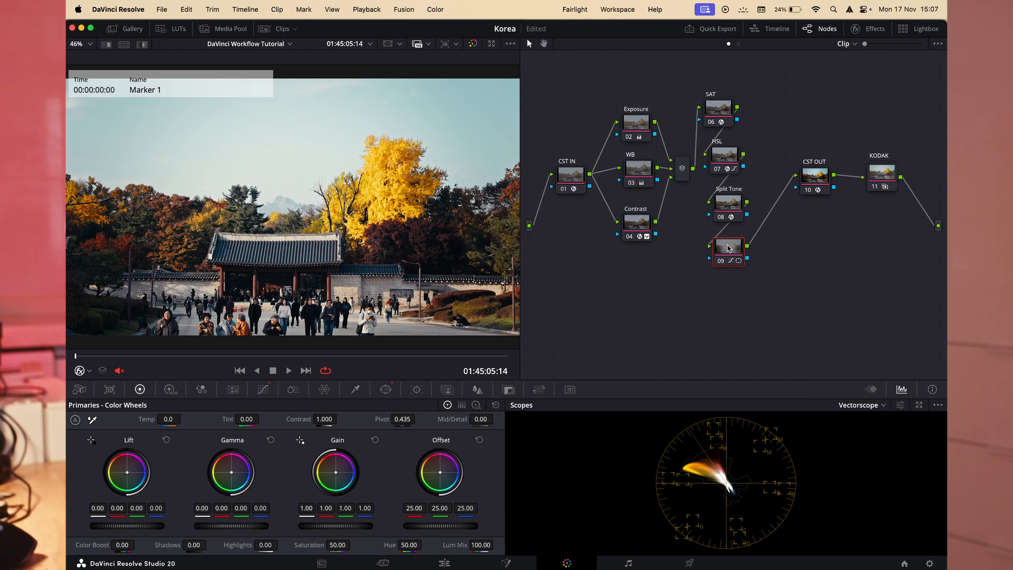
{"action": "key", "text": "super+d"}
{"action": "key", "text": "super+d"}
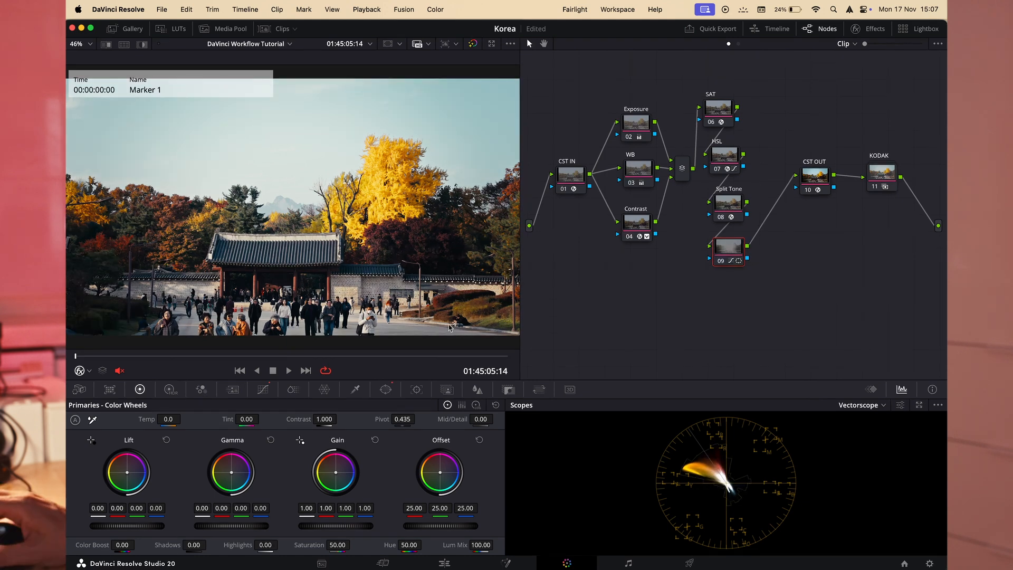
- Reshape node 09's circular window around the gate with a softness of 25.16, and turn off its viewer overlay
{"action": "left_click", "coordinate": [388, 394]}
{"action": "scroll", "coordinate": [271, 227], "scroll_direction": "down", "scroll_amount": 5}
{"action": "left_click_drag", "start_coordinate": [282, 148], "coordinate": [282, 164]}
{"action": "left_click_drag", "start_coordinate": [209, 218], "coordinate": [216, 218]}
{"action": "left_click_drag", "start_coordinate": [279, 218], "coordinate": [274, 242]}
{"action": "left_click_drag", "start_coordinate": [173, 244], "coordinate": [167, 244]}
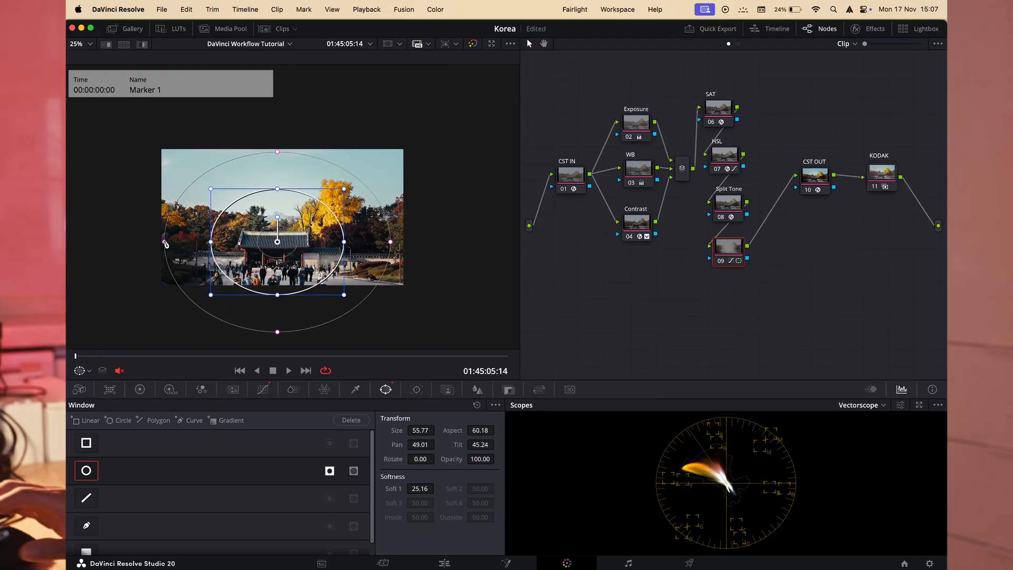
{"action": "scroll", "coordinate": [166, 244], "scroll_direction": "up", "scroll_amount": 5}
{"action": "left_click", "coordinate": [88, 371]}
{"action": "left_click", "coordinate": [93, 386]}
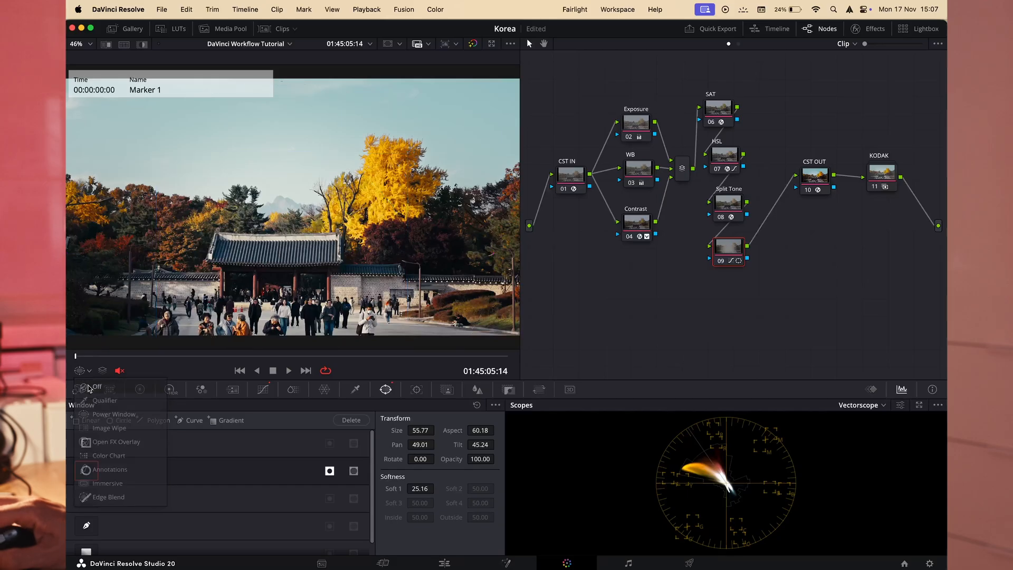
- Fine-tune the midtone point on node 09's custom curve and play the clip to check the vignette
{"action": "left_click", "coordinate": [262, 390]}
{"action": "left_click_drag", "start_coordinate": [198, 506], "coordinate": [197, 507]}
{"action": "key", "text": "space"}
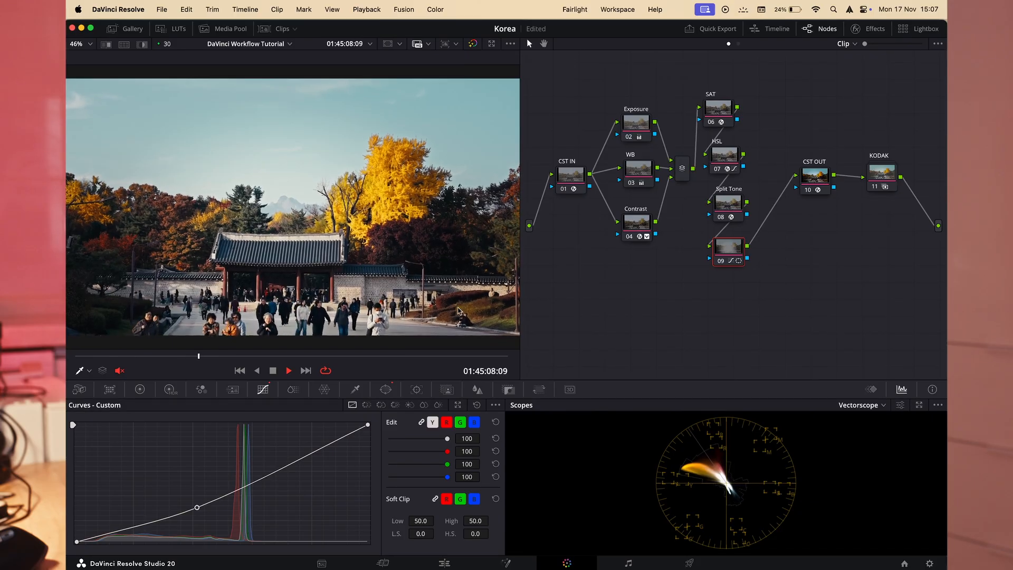
{"action": "key", "text": "space"}
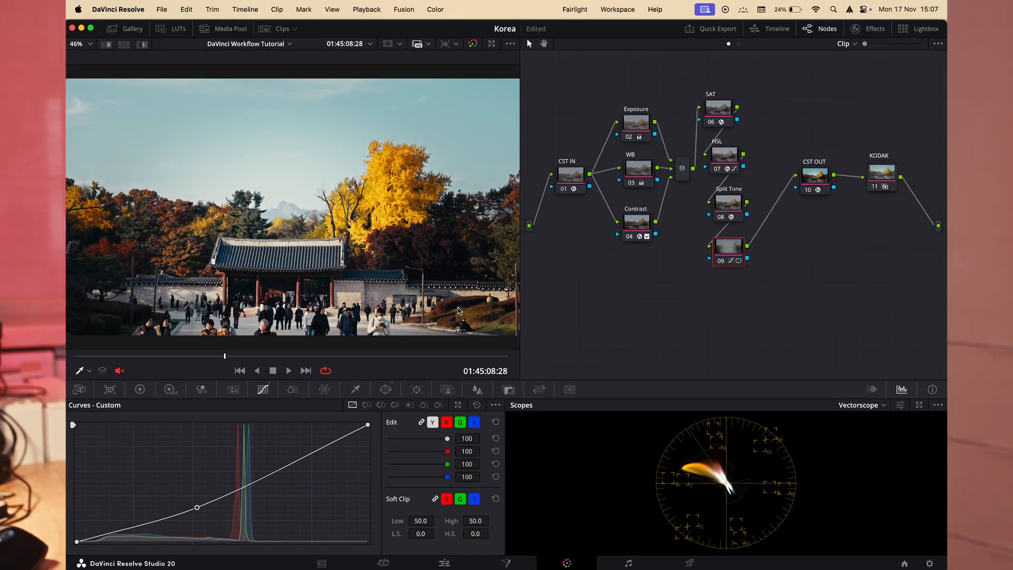
- Show the clip thumbnails and step through the clips following C8979.MP4 to review their copied grade
{"action": "left_click", "coordinate": [267, 28]}
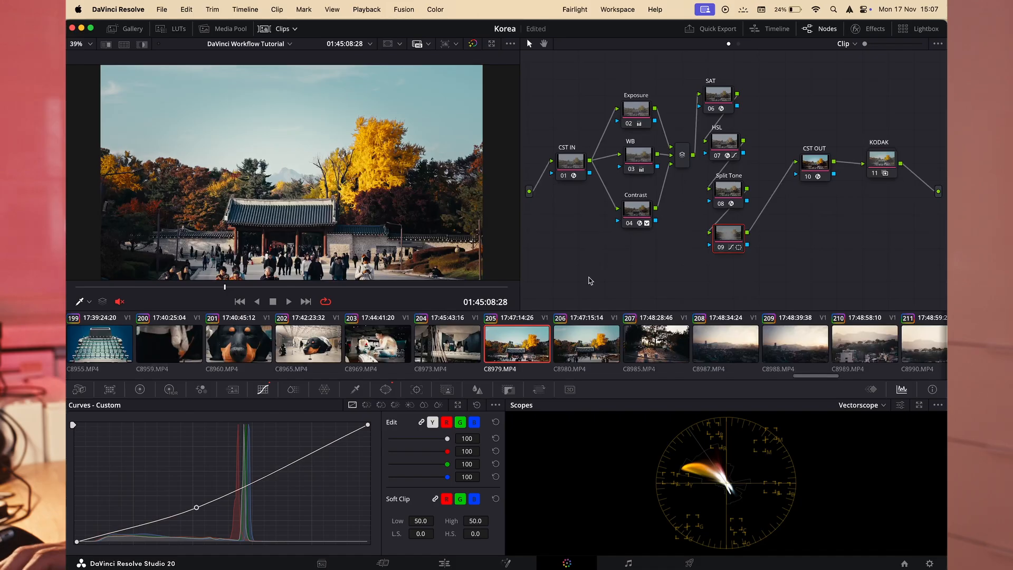
{"action": "key", "text": "Down"}
{"action": "key", "text": "Down"}
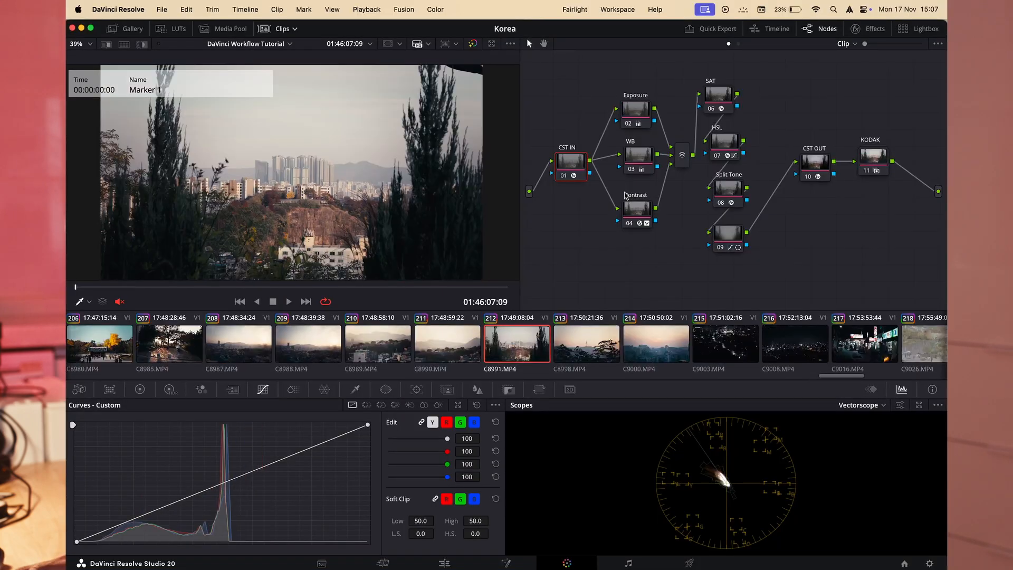
{"action": "key", "text": "Down"}
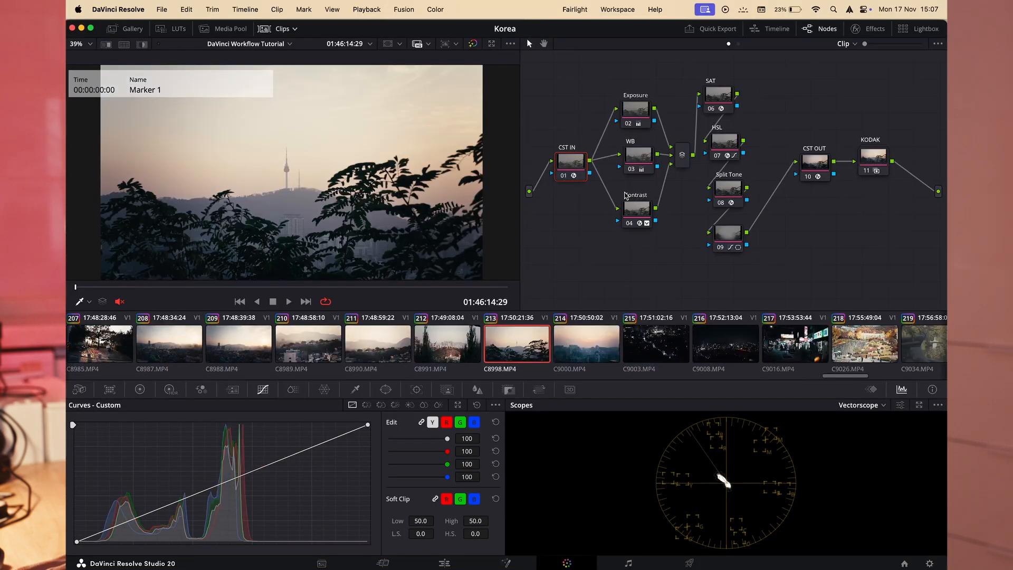
{"action": "key", "text": "Down"}
{"action": "key", "text": "Up"}
{"action": "key", "text": "Up"}
{"action": "key", "text": "Up"}
{"action": "key", "text": "Up"}
{"action": "key", "text": "Up"}
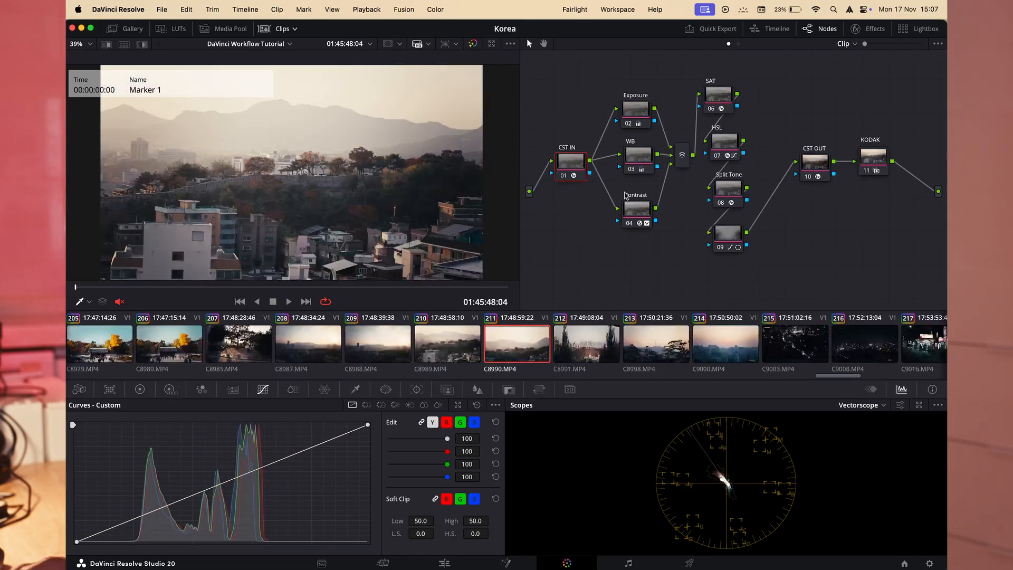
{"action": "key", "text": "Up"}
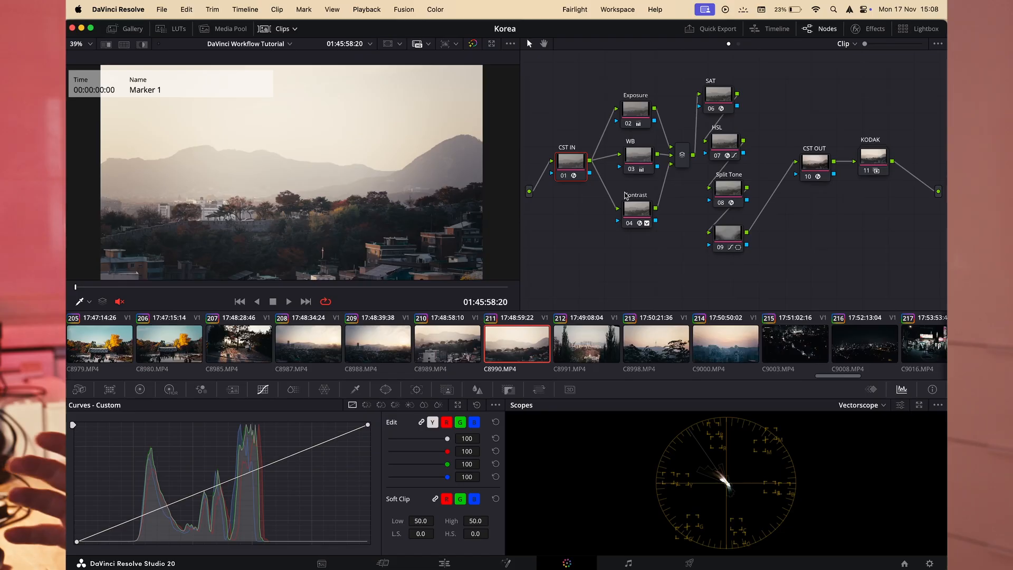
{"action": "key", "text": "Down"}
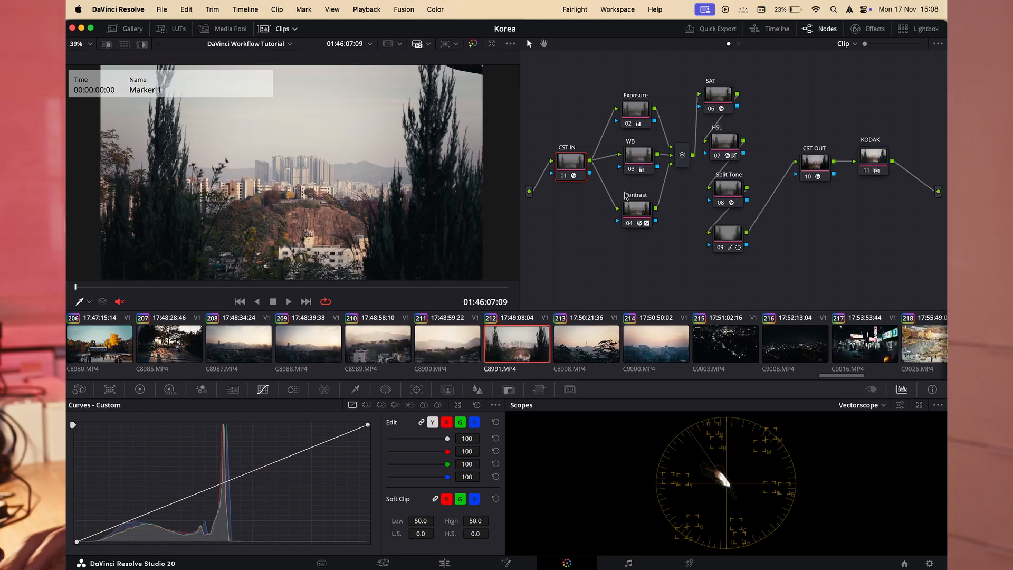
{"action": "key", "text": "Down"}
{"action": "key", "text": "Down"}
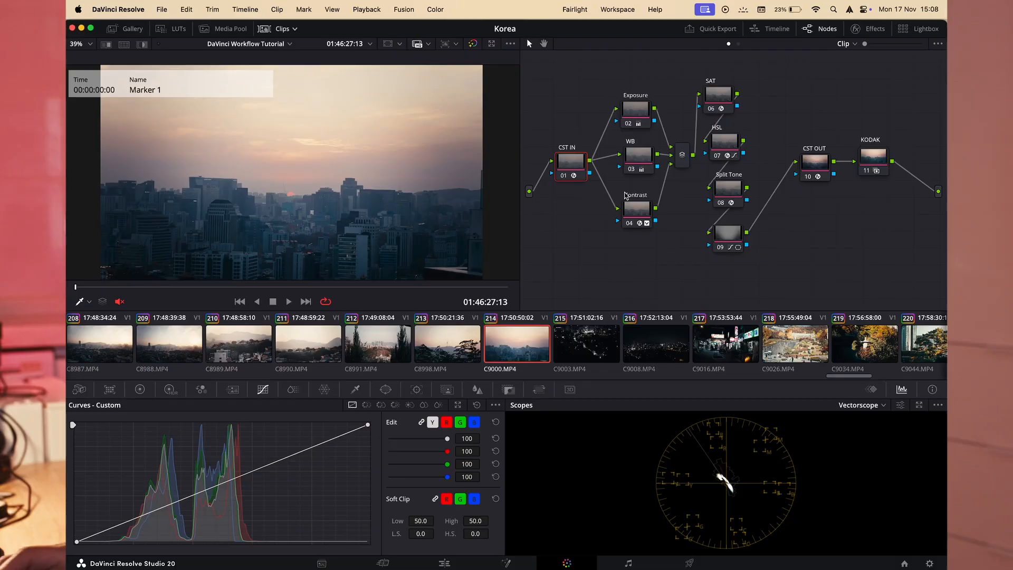
{"action": "key", "text": "Up"}
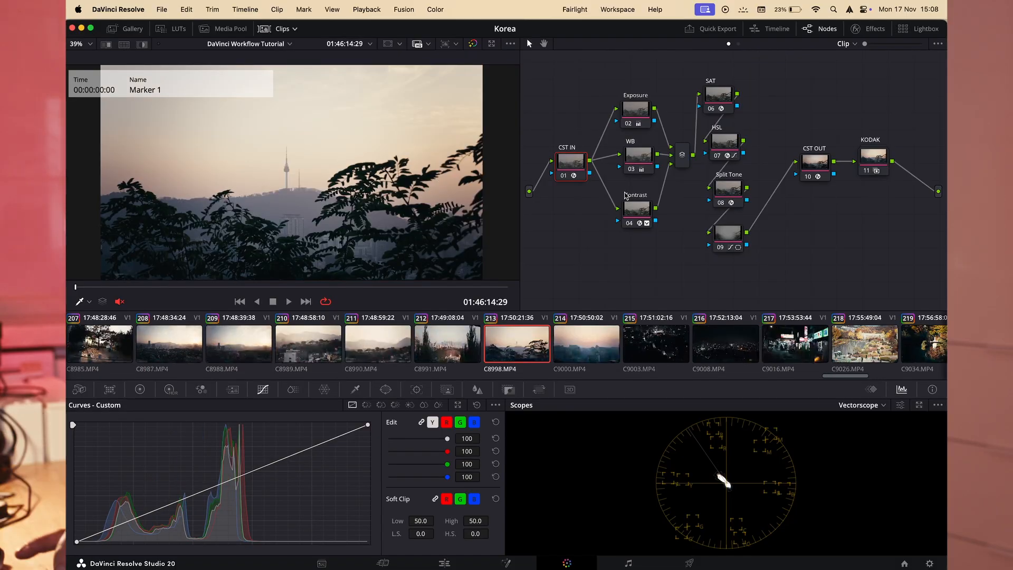
{"action": "left_click", "coordinate": [175, 347]}
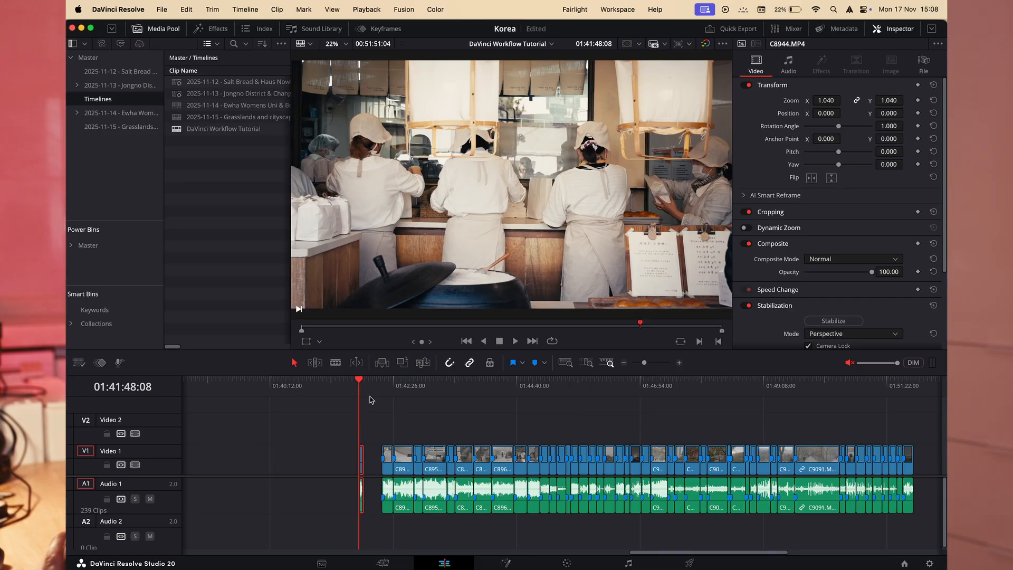
- Select the clips following C8944.MP4 together in the edit timeline
{"action": "scroll", "coordinate": [370, 399], "scroll_direction": "right", "scroll_amount": 3}
{"action": "left_click_drag", "start_coordinate": [269, 404], "coordinate": [855, 522]}
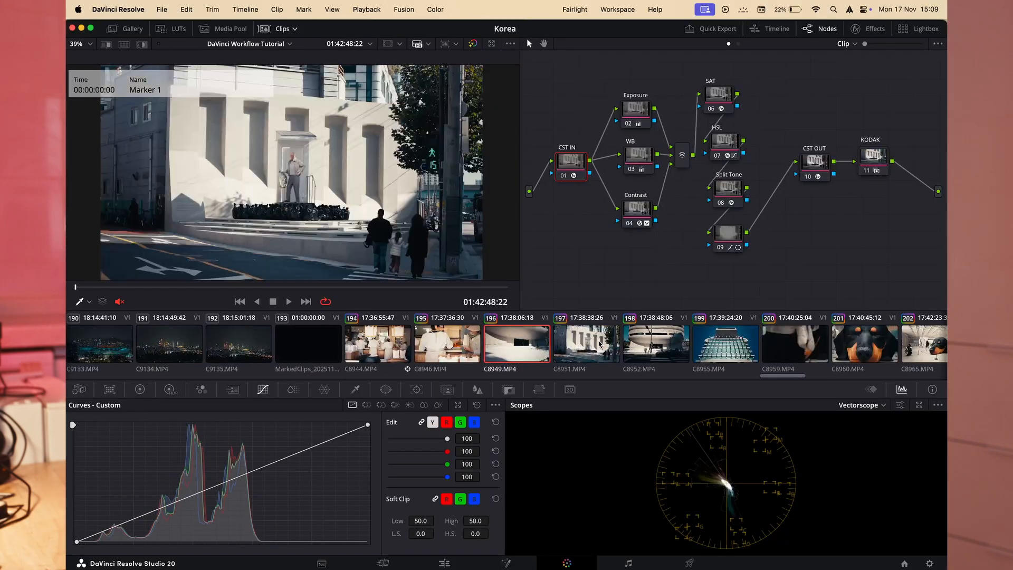
- Step through the graded clips from C8949.MP4 onward to review the copied look on each
{"action": "key", "text": "Down"}
{"action": "key", "text": "Down"}
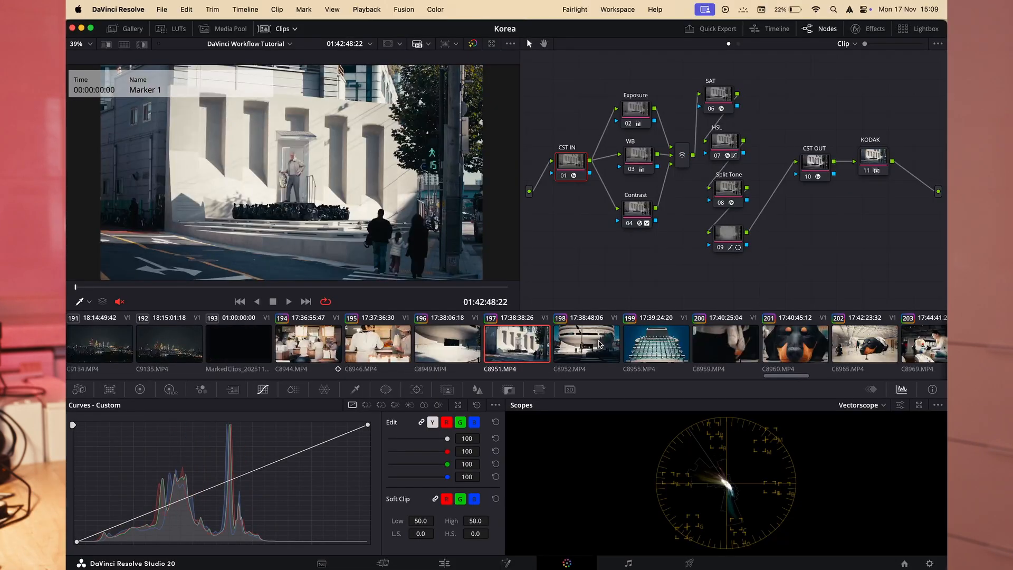
{"action": "key", "text": "Down"}
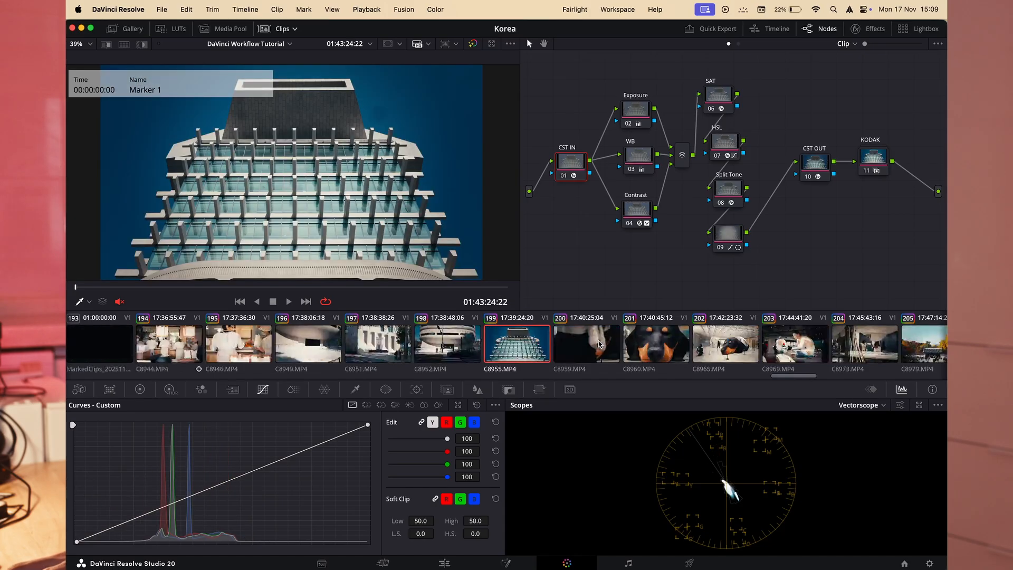
{"action": "key", "text": "Down"}
{"action": "key", "text": "Down"}
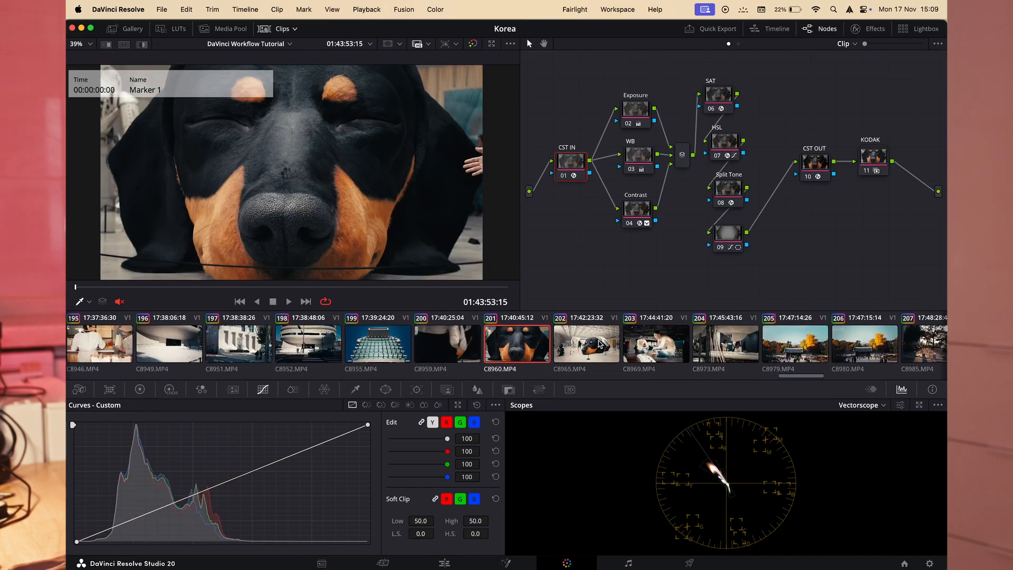
{"action": "key", "text": "Down"}
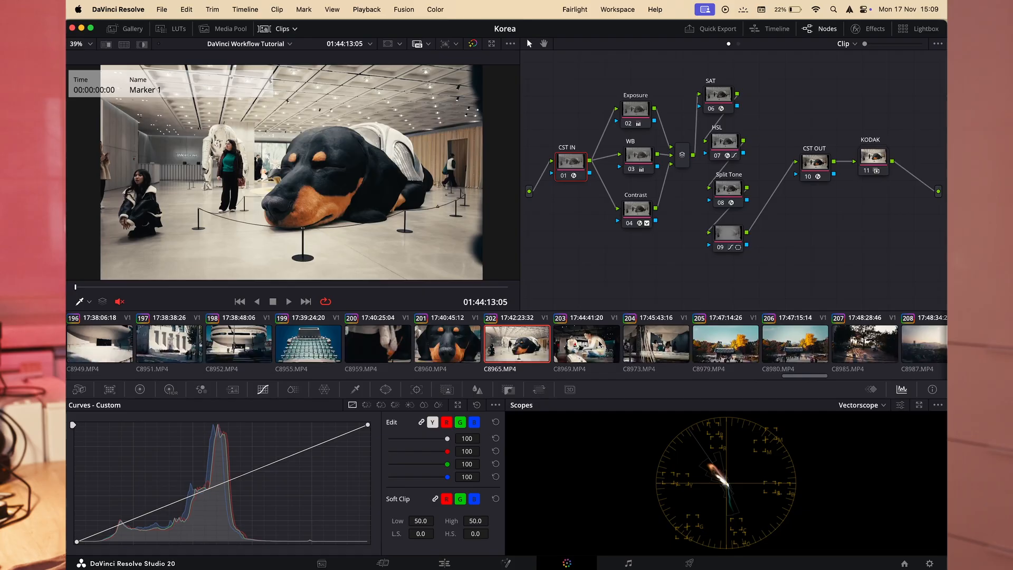
{"action": "key", "text": "Down"}
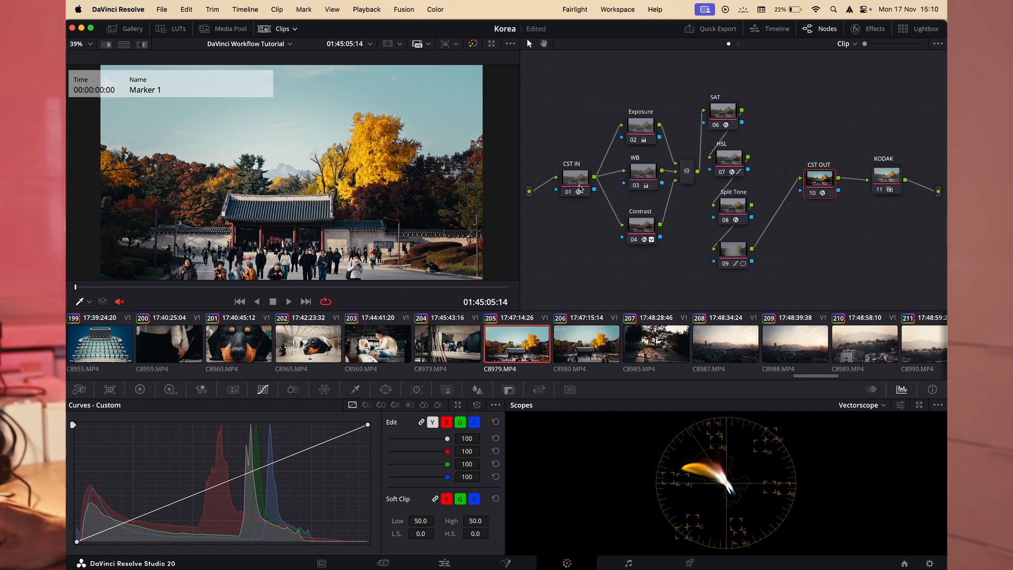
- Examine the CST IN node's Color Space Transform settings, including the Input Color Space options
{"action": "left_click", "coordinate": [576, 182]}
{"action": "left_click", "coordinate": [866, 28]}
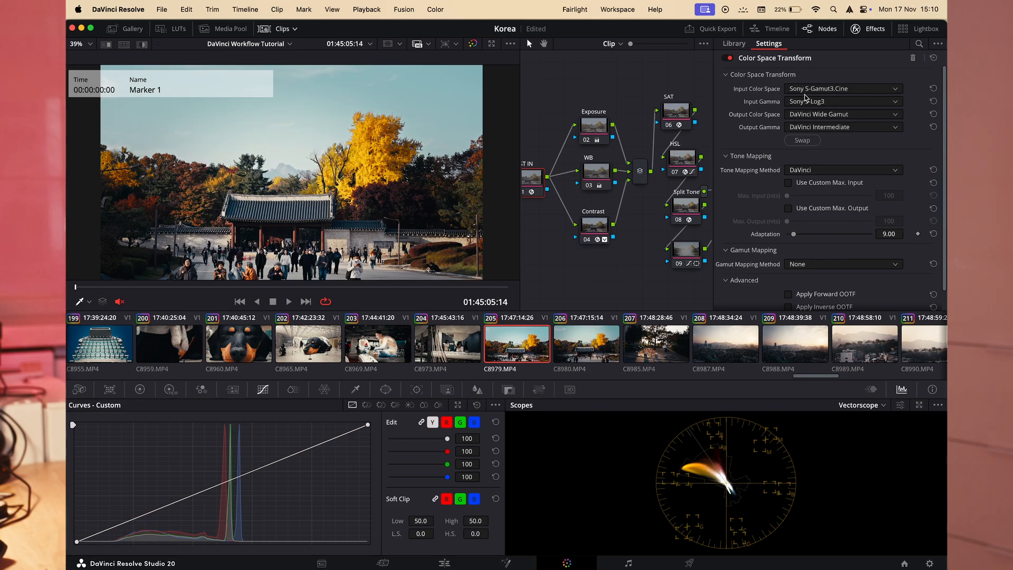
{"action": "left_click", "coordinate": [811, 91]}
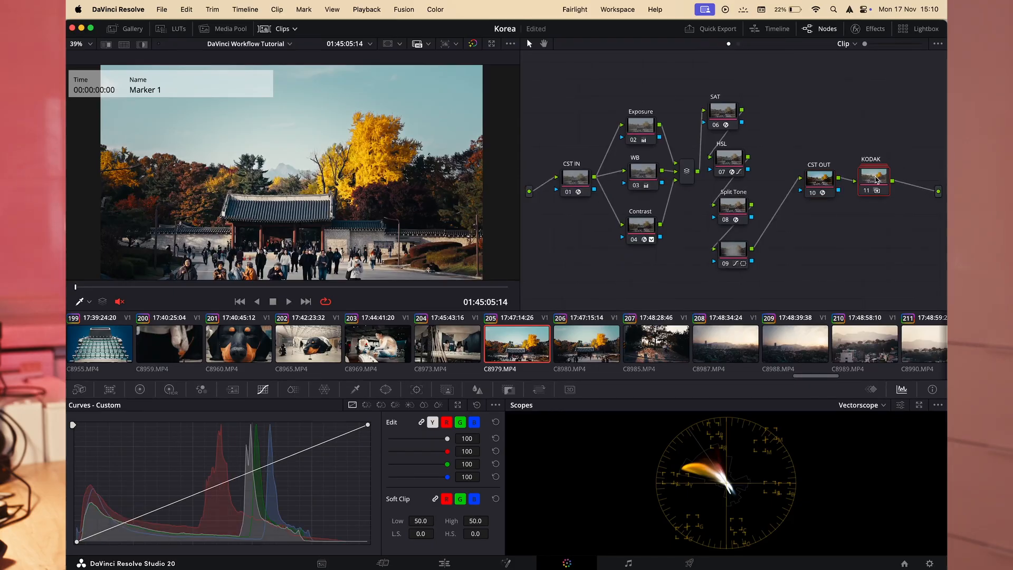
- Open the KODAK compound node and move its Film Look node closer to the CST node
{"action": "right_click", "coordinate": [875, 179]}
{"action": "left_click", "coordinate": [873, 197]}
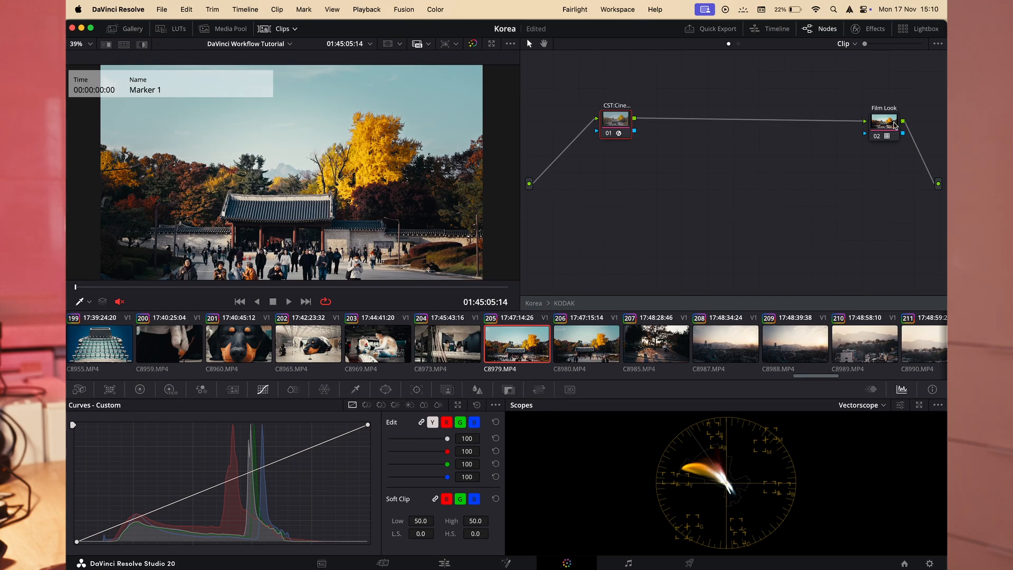
{"action": "left_click_drag", "start_coordinate": [884, 121], "coordinate": [708, 118]}
- Apply the DCI-P3 Kodak 2383 D60 film look LUT to the Film Look node
{"action": "right_click", "coordinate": [711, 118]}
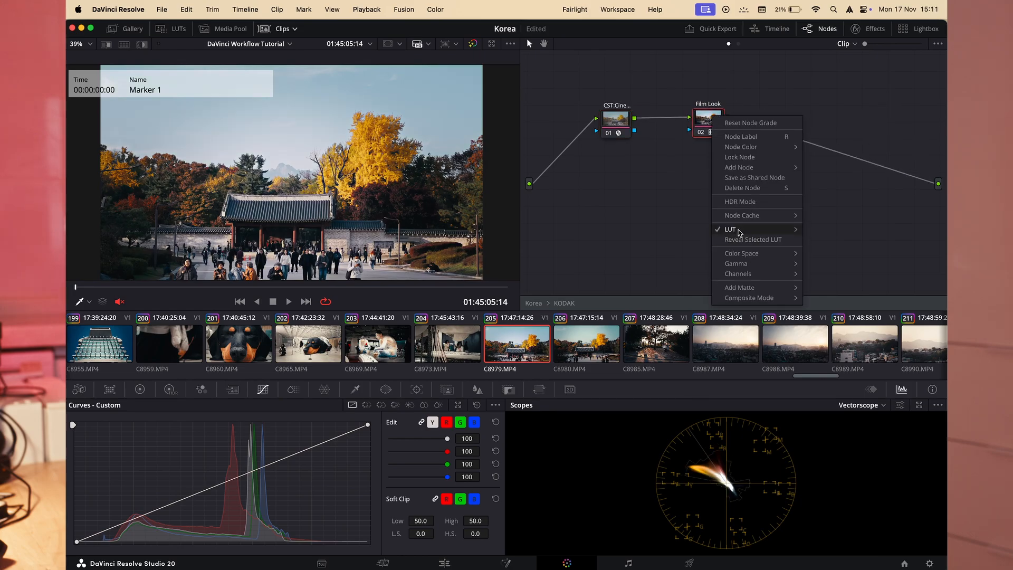
{"action": "mouse_move", "coordinate": [739, 233]}
{"action": "mouse_move", "coordinate": [833, 333]}
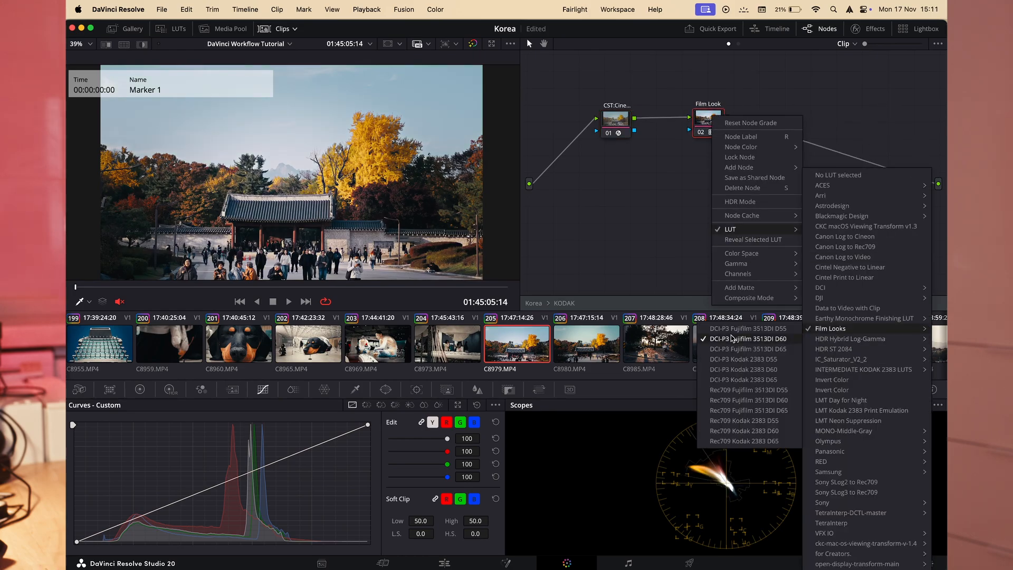
{"action": "left_click", "coordinate": [732, 370]}
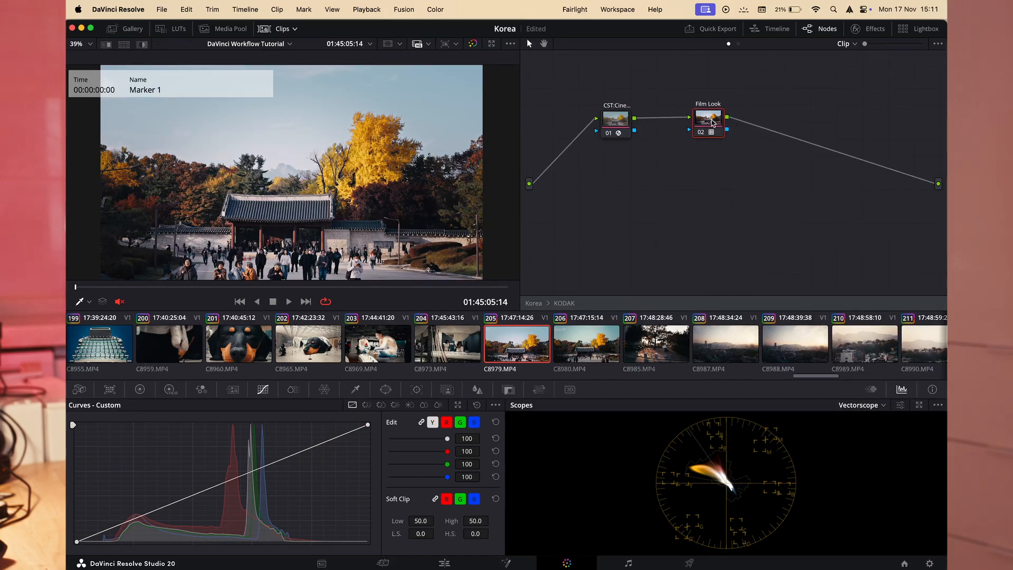
- Apply the Rec709 Fujifilm 3513DI D60 LUT to the Film Look node and return to the main node graph
{"action": "right_click", "coordinate": [711, 125]}
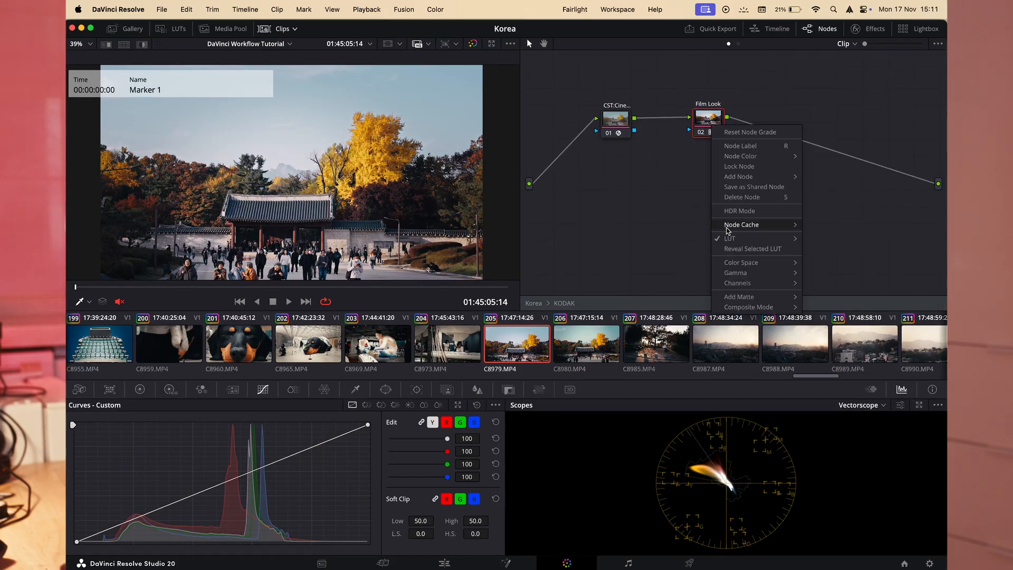
{"action": "mouse_move", "coordinate": [732, 237]}
{"action": "mouse_move", "coordinate": [833, 329]}
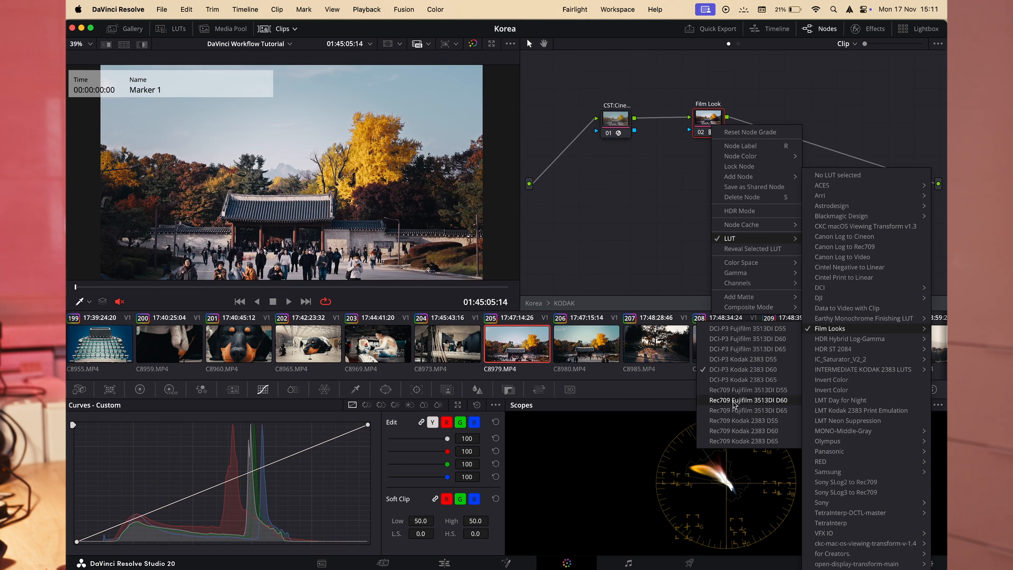
{"action": "left_click", "coordinate": [733, 402]}
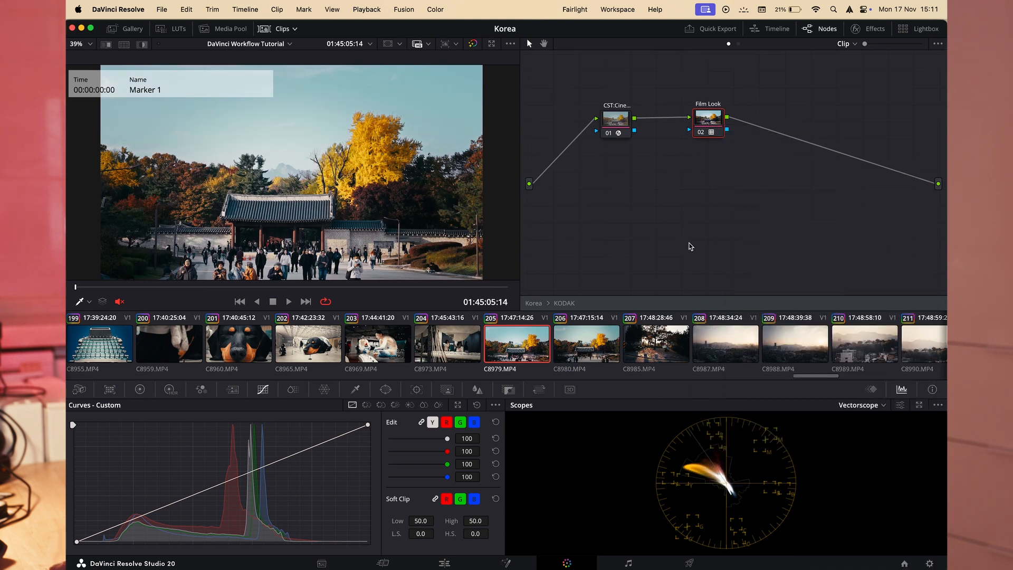
{"action": "right_click", "coordinate": [629, 179]}
{"action": "left_click", "coordinate": [654, 186]}
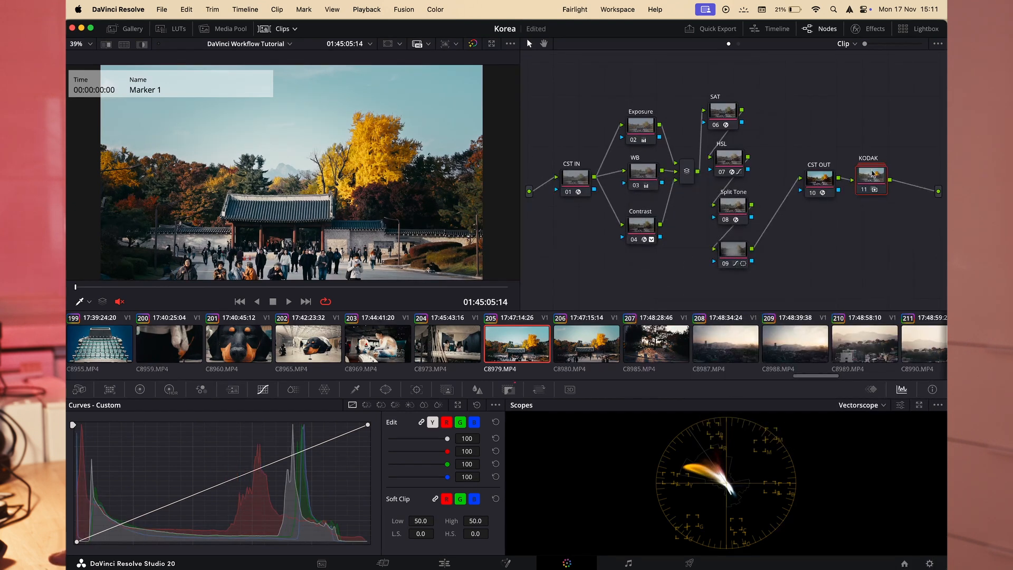
- Fine-tune the KODAK node's Key Output Gain
{"action": "left_click", "coordinate": [509, 389]}
{"action": "left_click_drag", "start_coordinate": [389, 488], "coordinate": [388, 488]}
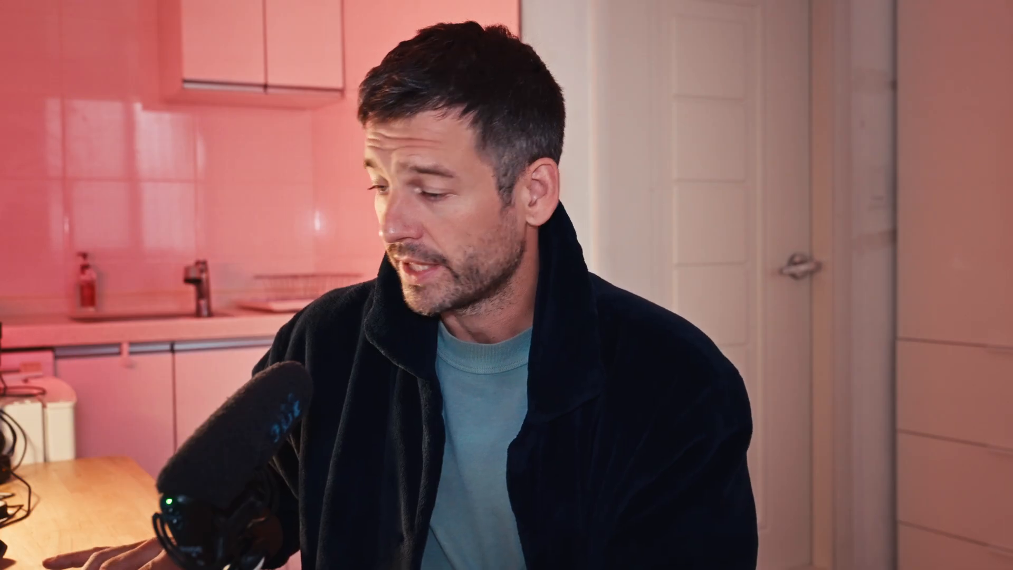